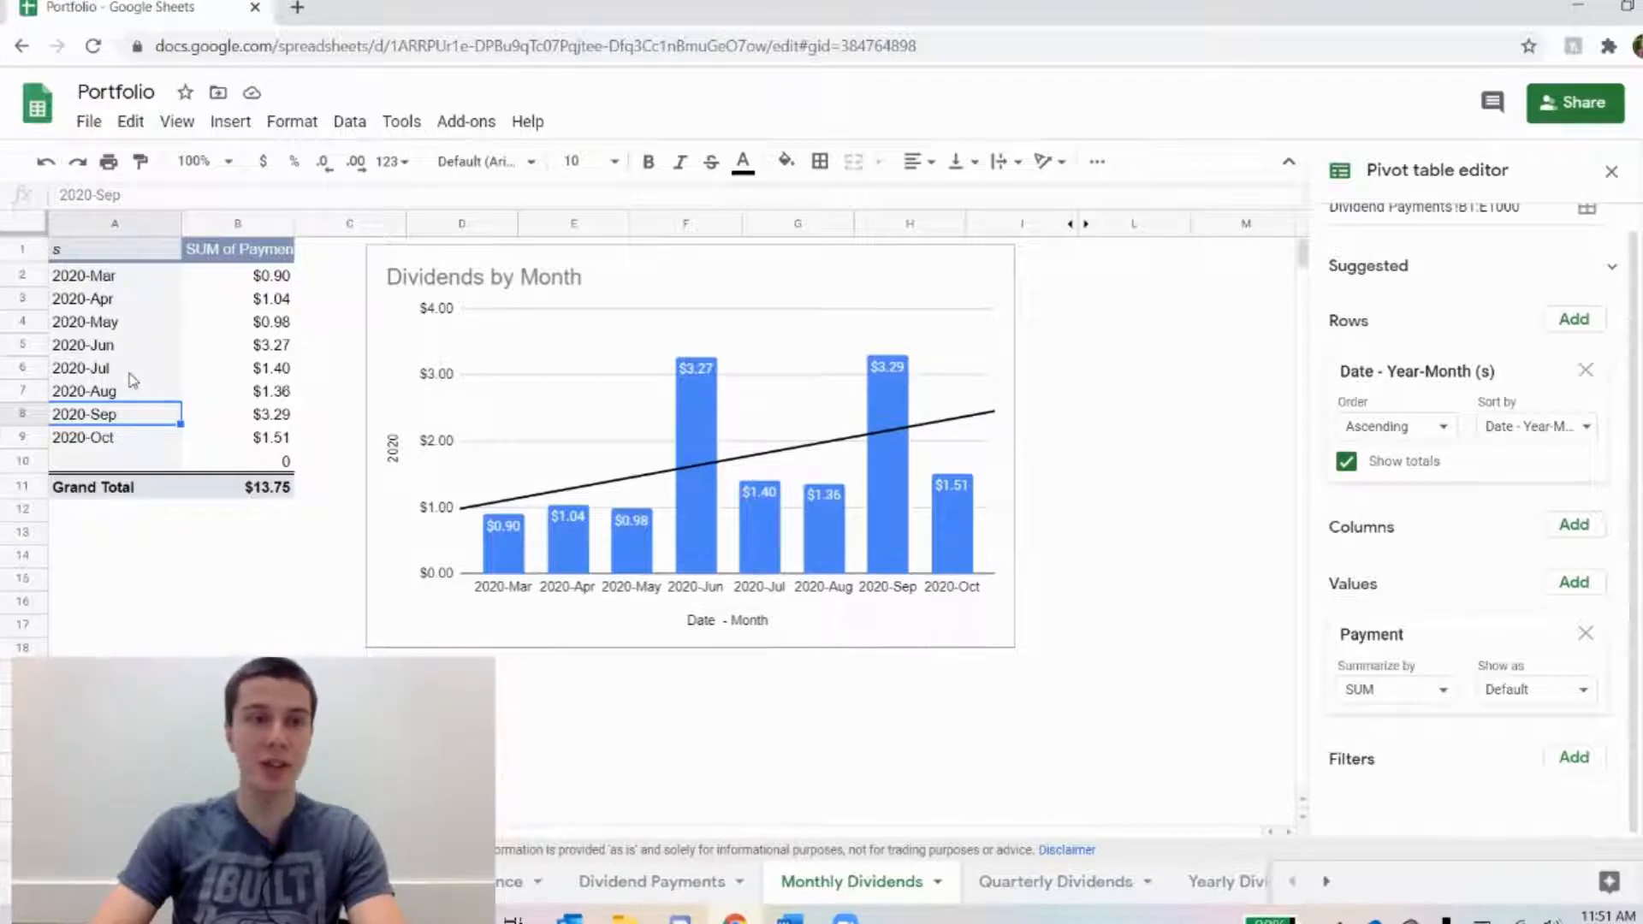
# Review the Monthly, Quarterly and Yearly Dividends sheets, then return to the monthly one.
pyautogui.click(122, 281)
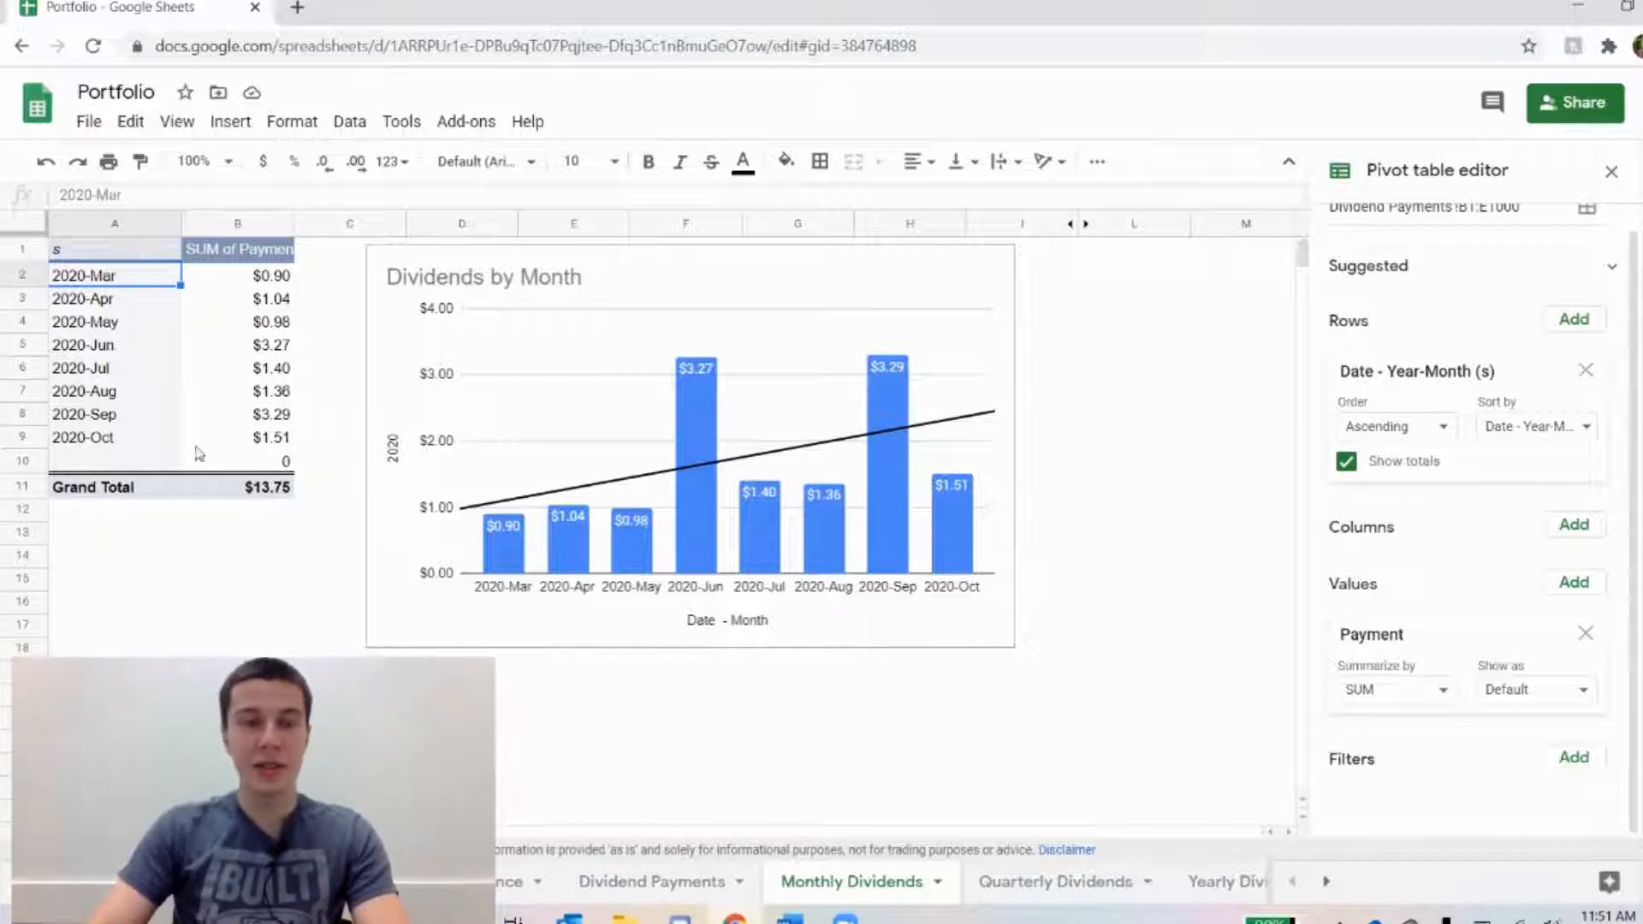
pyautogui.click(1018, 886)
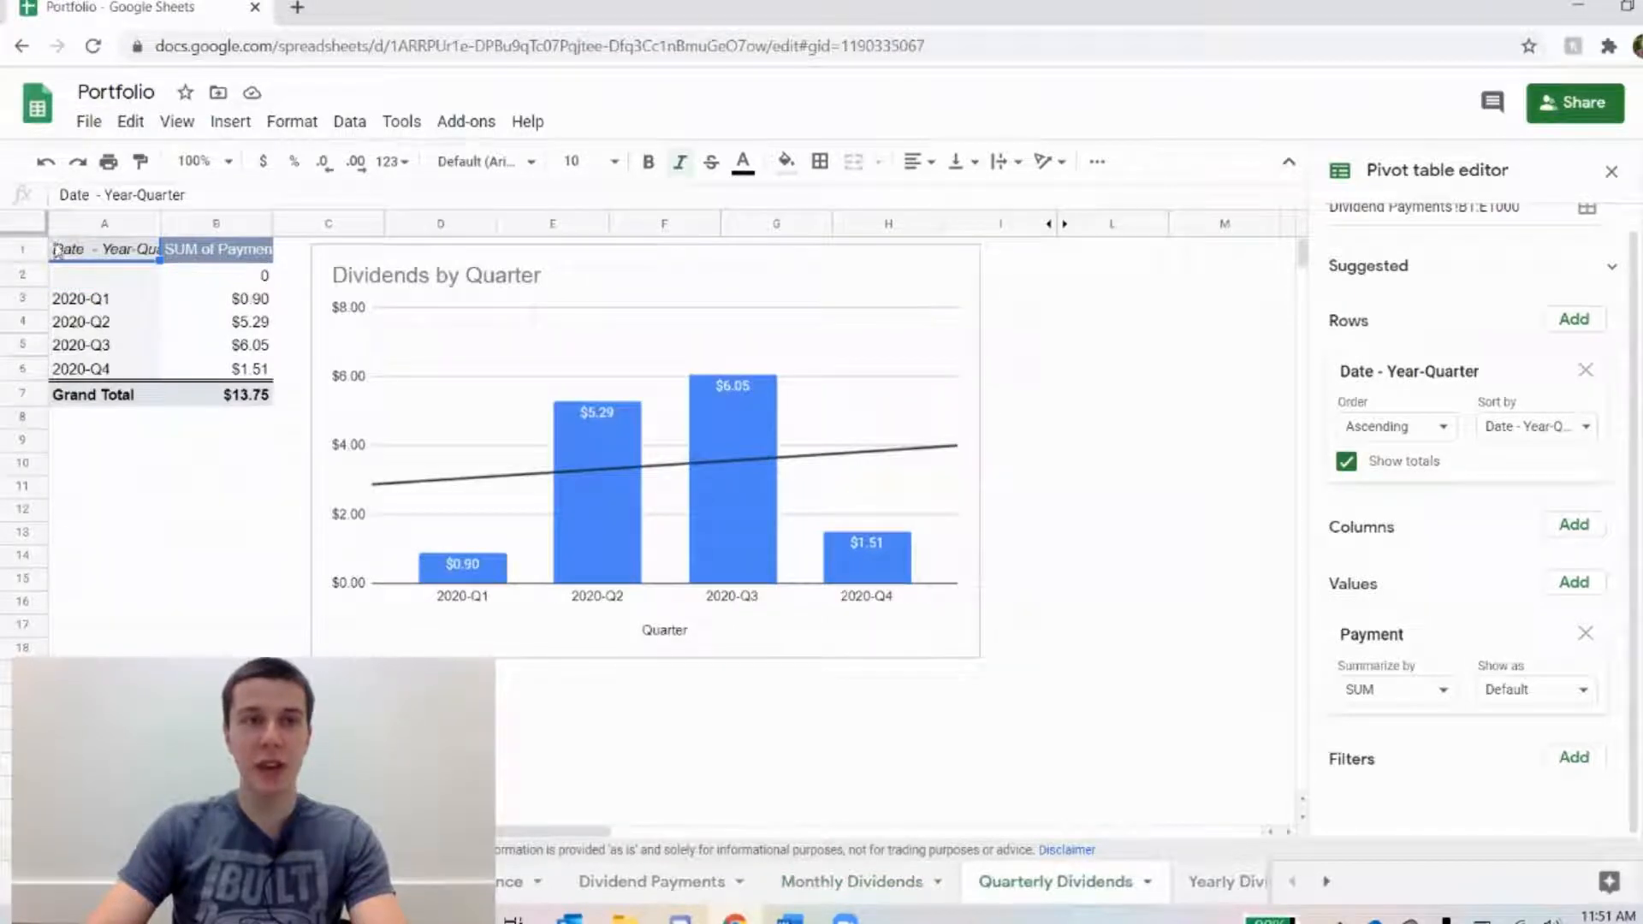
pyautogui.click(1180, 885)
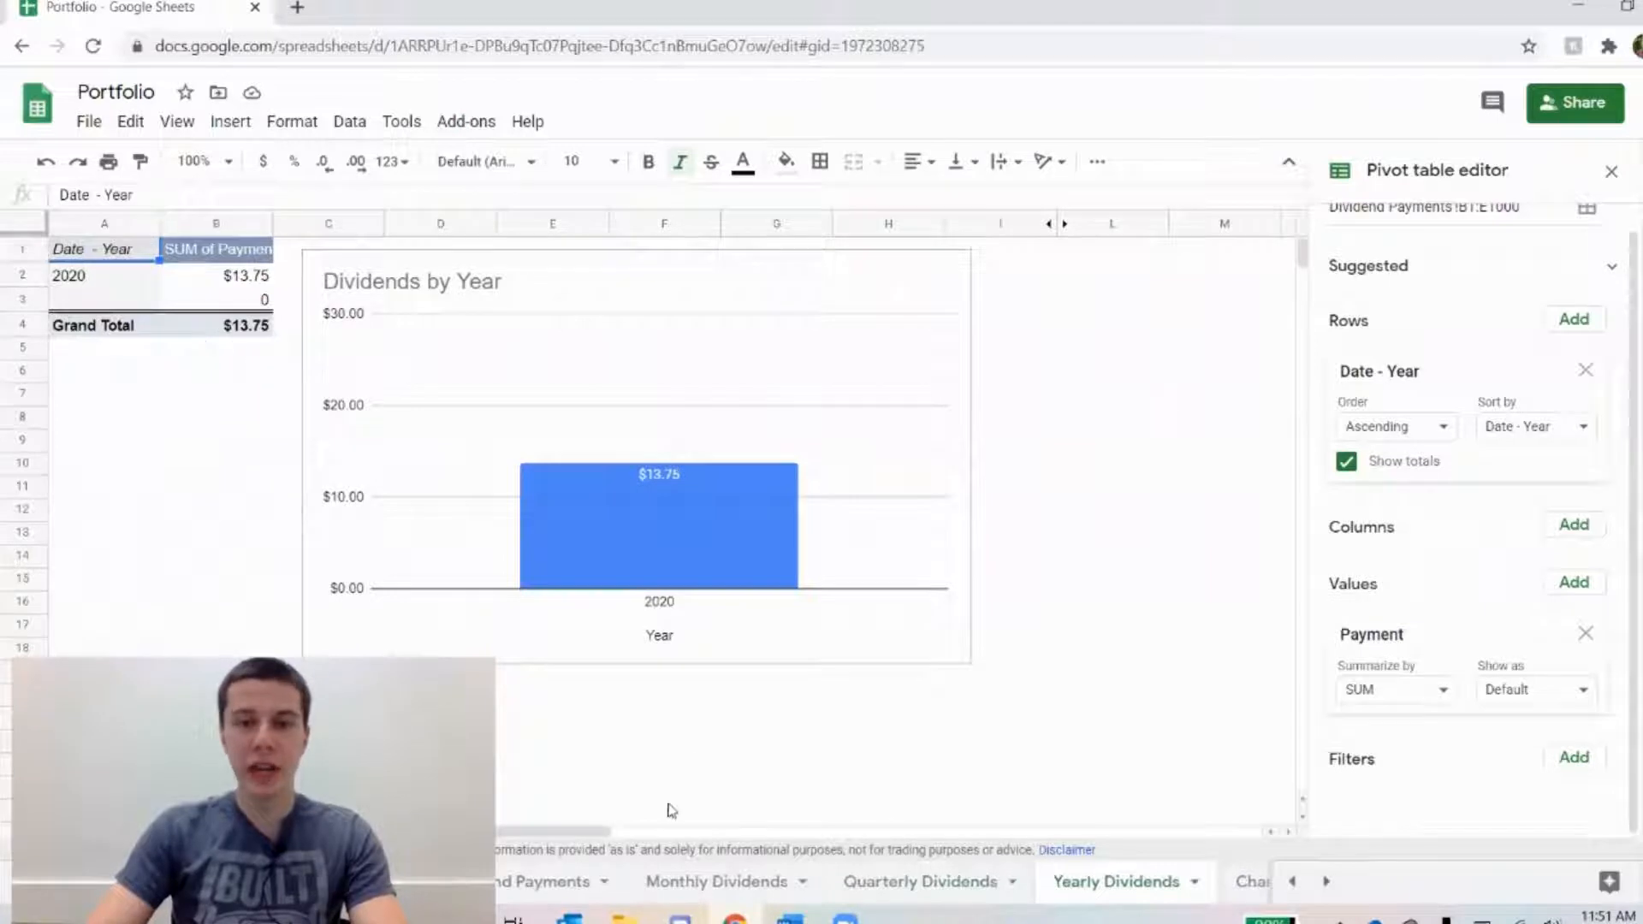
pyautogui.click(698, 888)
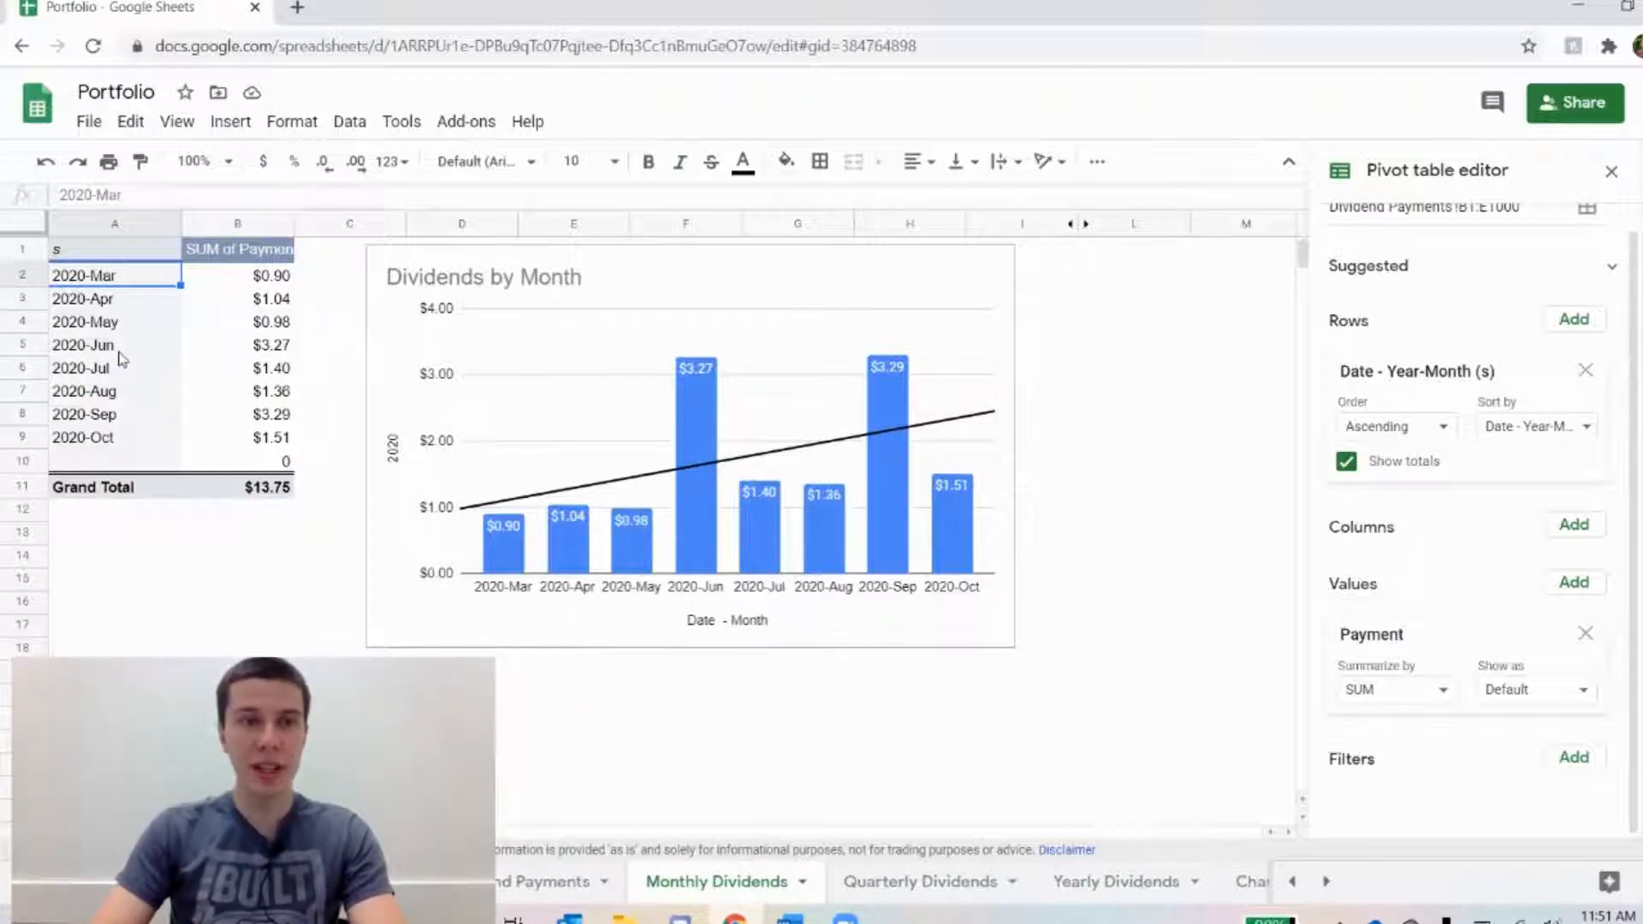
# Check the source data range of the monthly dividends pivot table.
pyautogui.scroll(1, 1499, 412)
pyautogui.click(1527, 229)
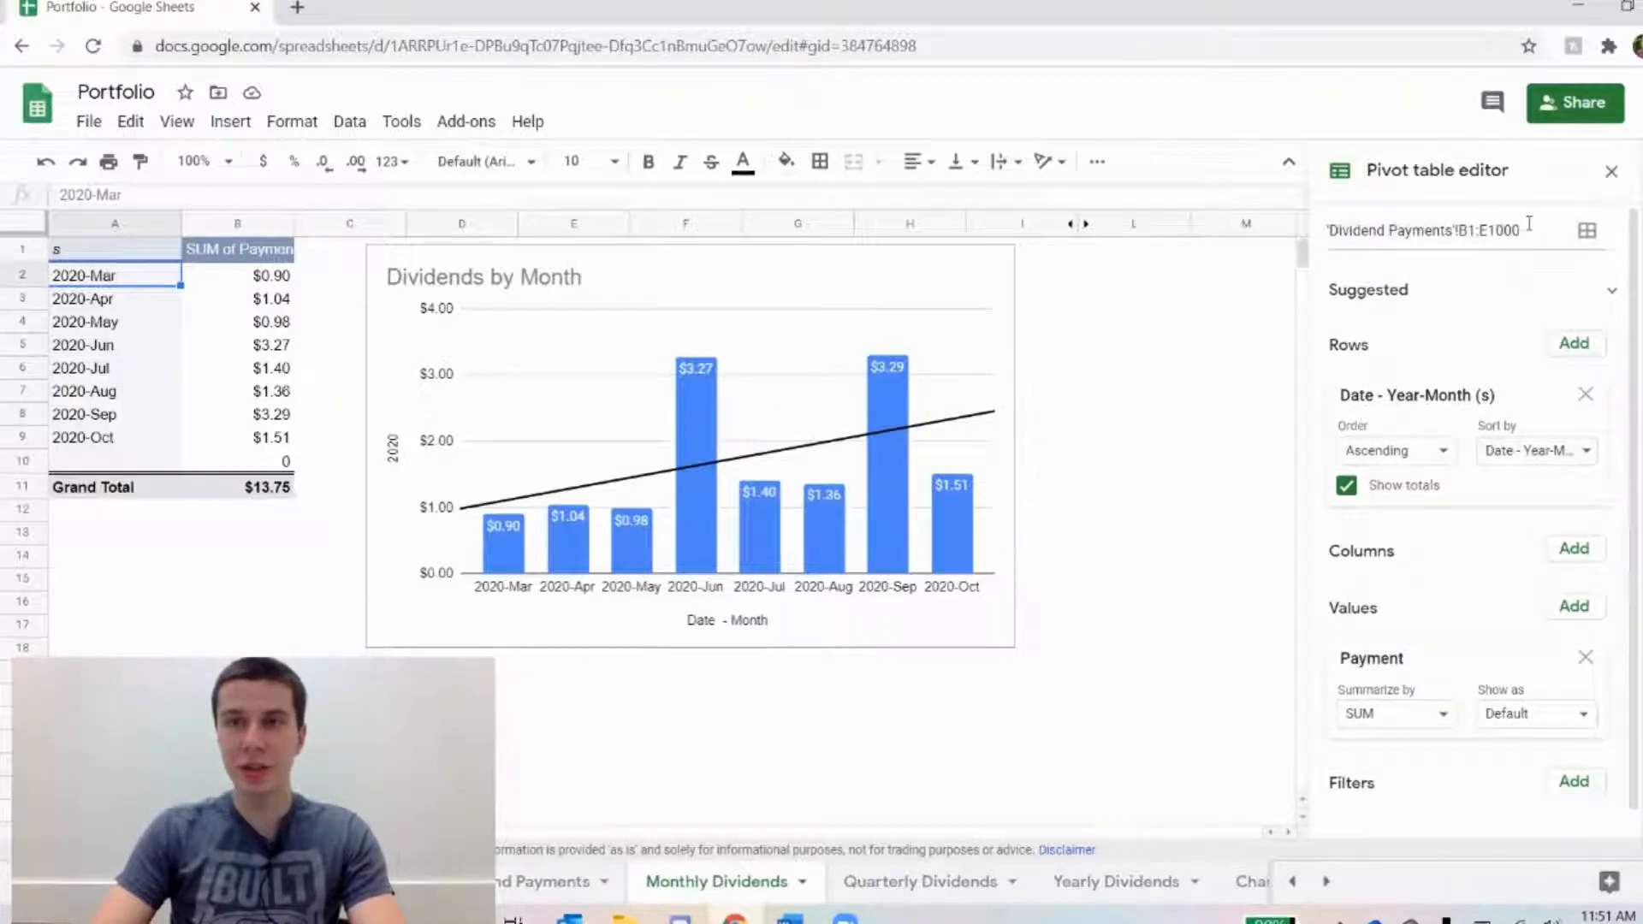
pyautogui.moveTo(1520, 231); pyautogui.dragTo(1454, 232)
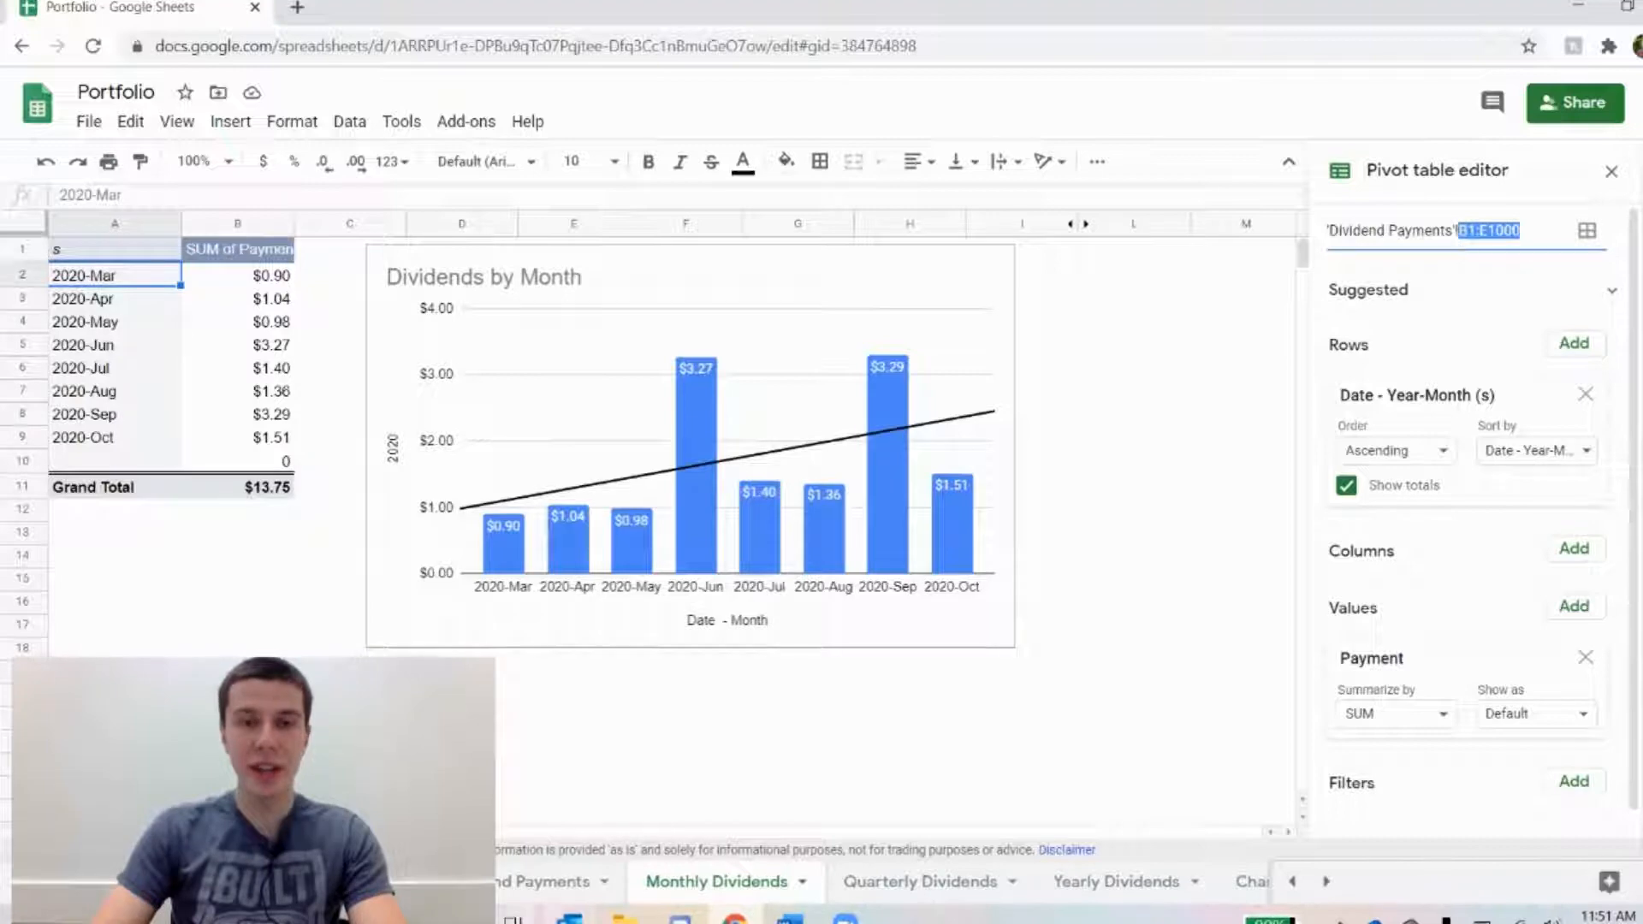
# Unhide rows 3–41 on the Dividend Payments sheet, look through the payment records, and hide those rows again.
pyautogui.click(547, 881)
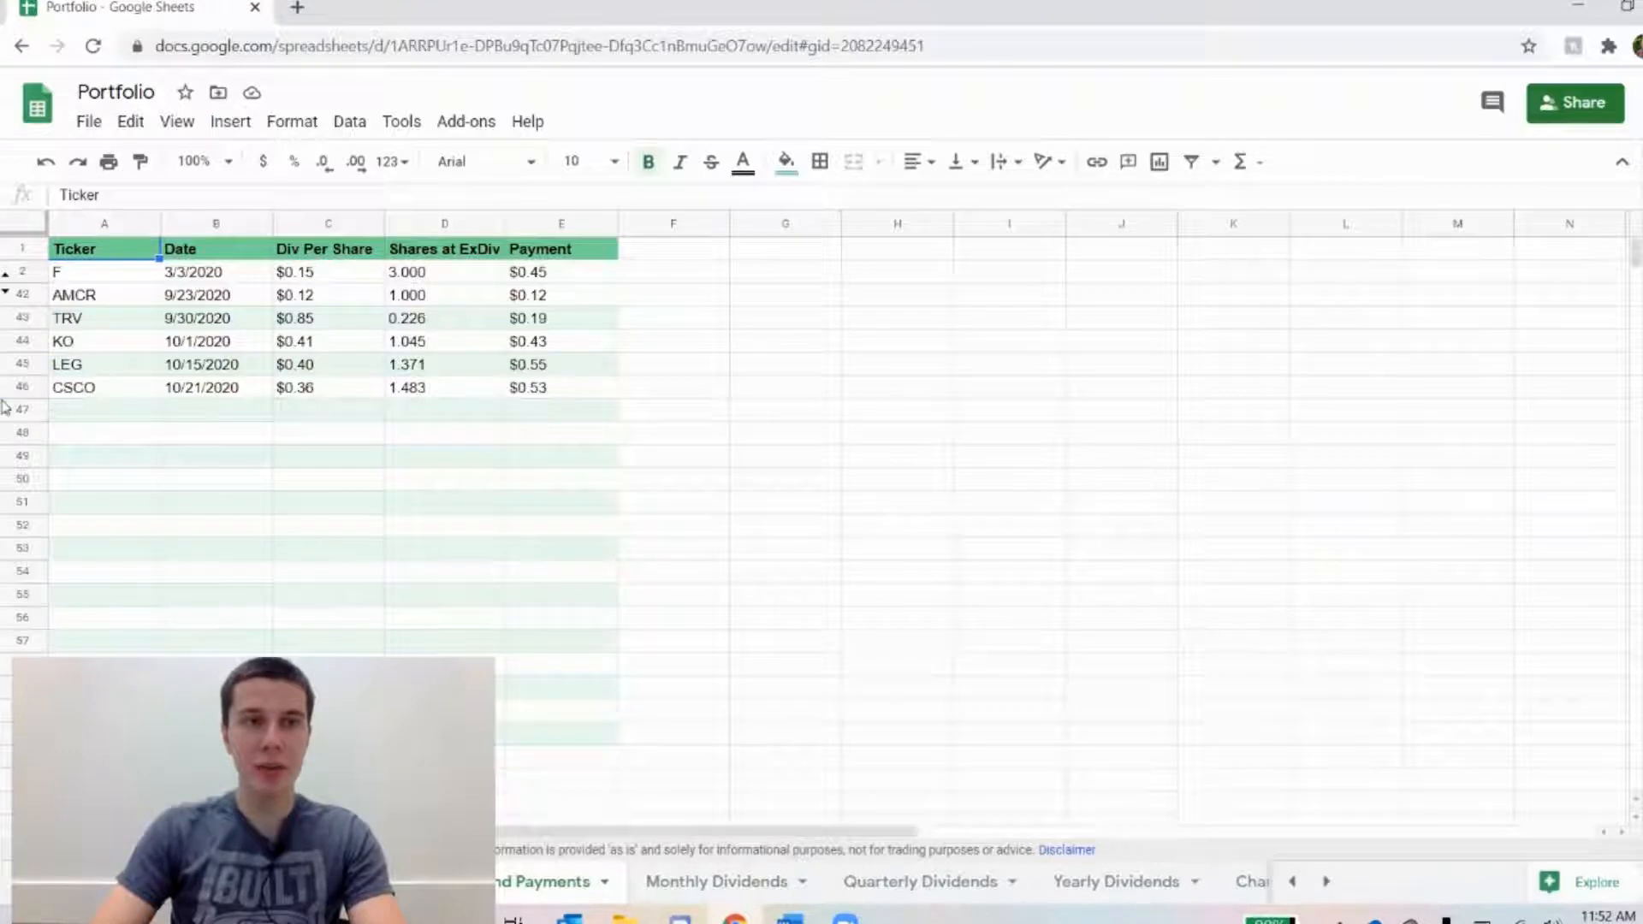
pyautogui.click(7, 278)
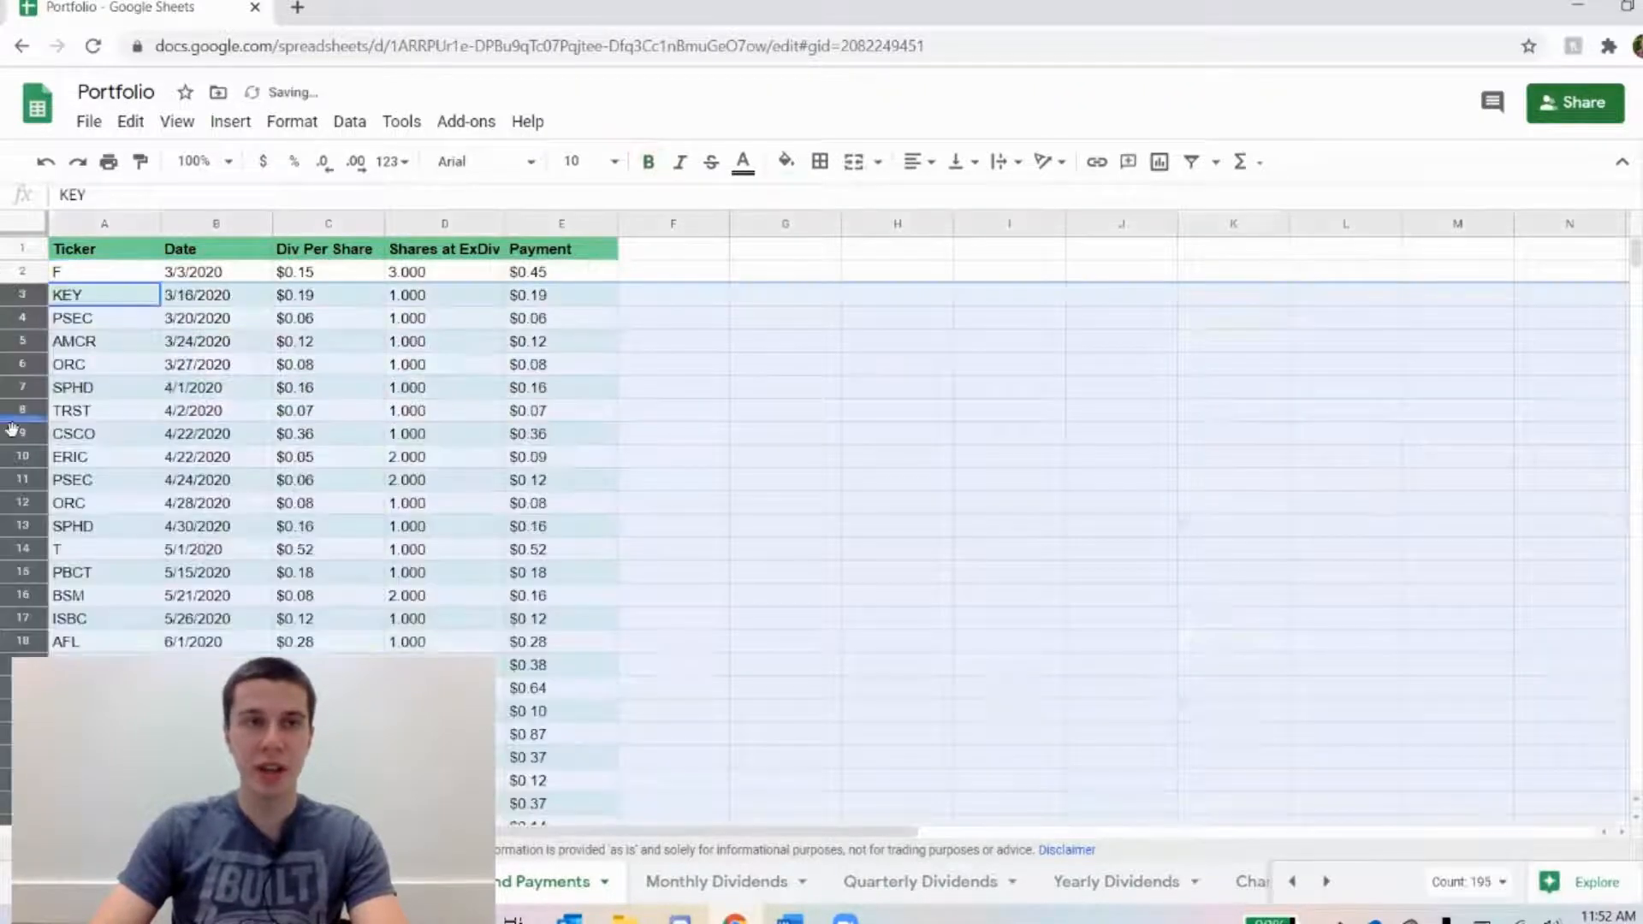
pyautogui.scroll(-5, 349, 498)
pyautogui.scroll(-3, 350, 499)
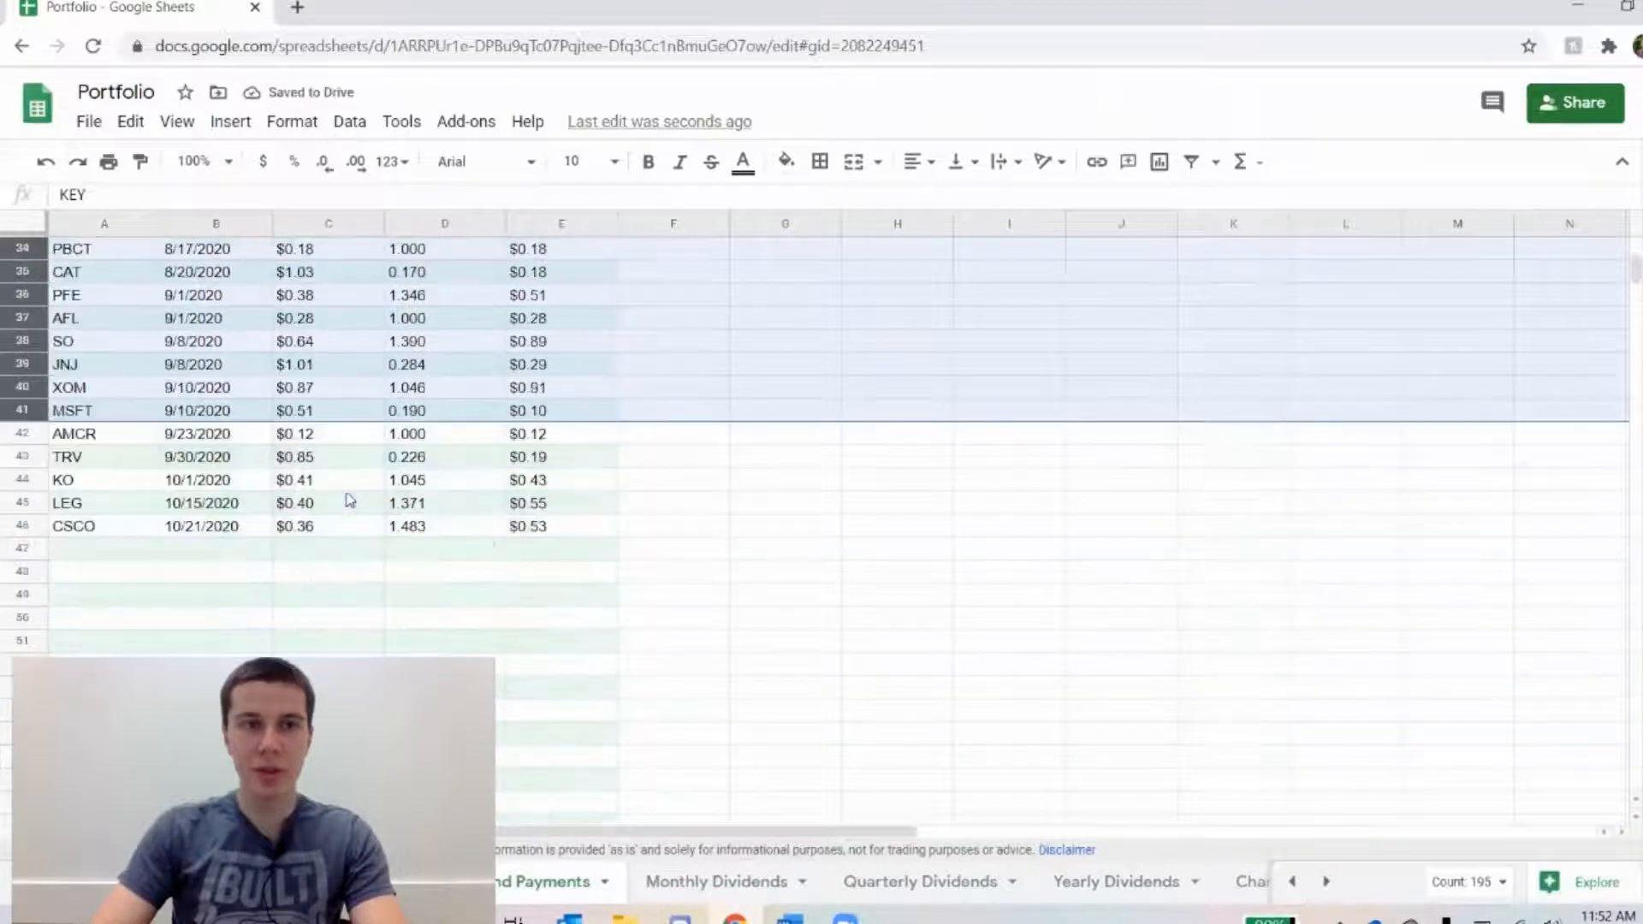
pyautogui.scroll(10, 334, 500)
pyautogui.rightClick(20, 391)
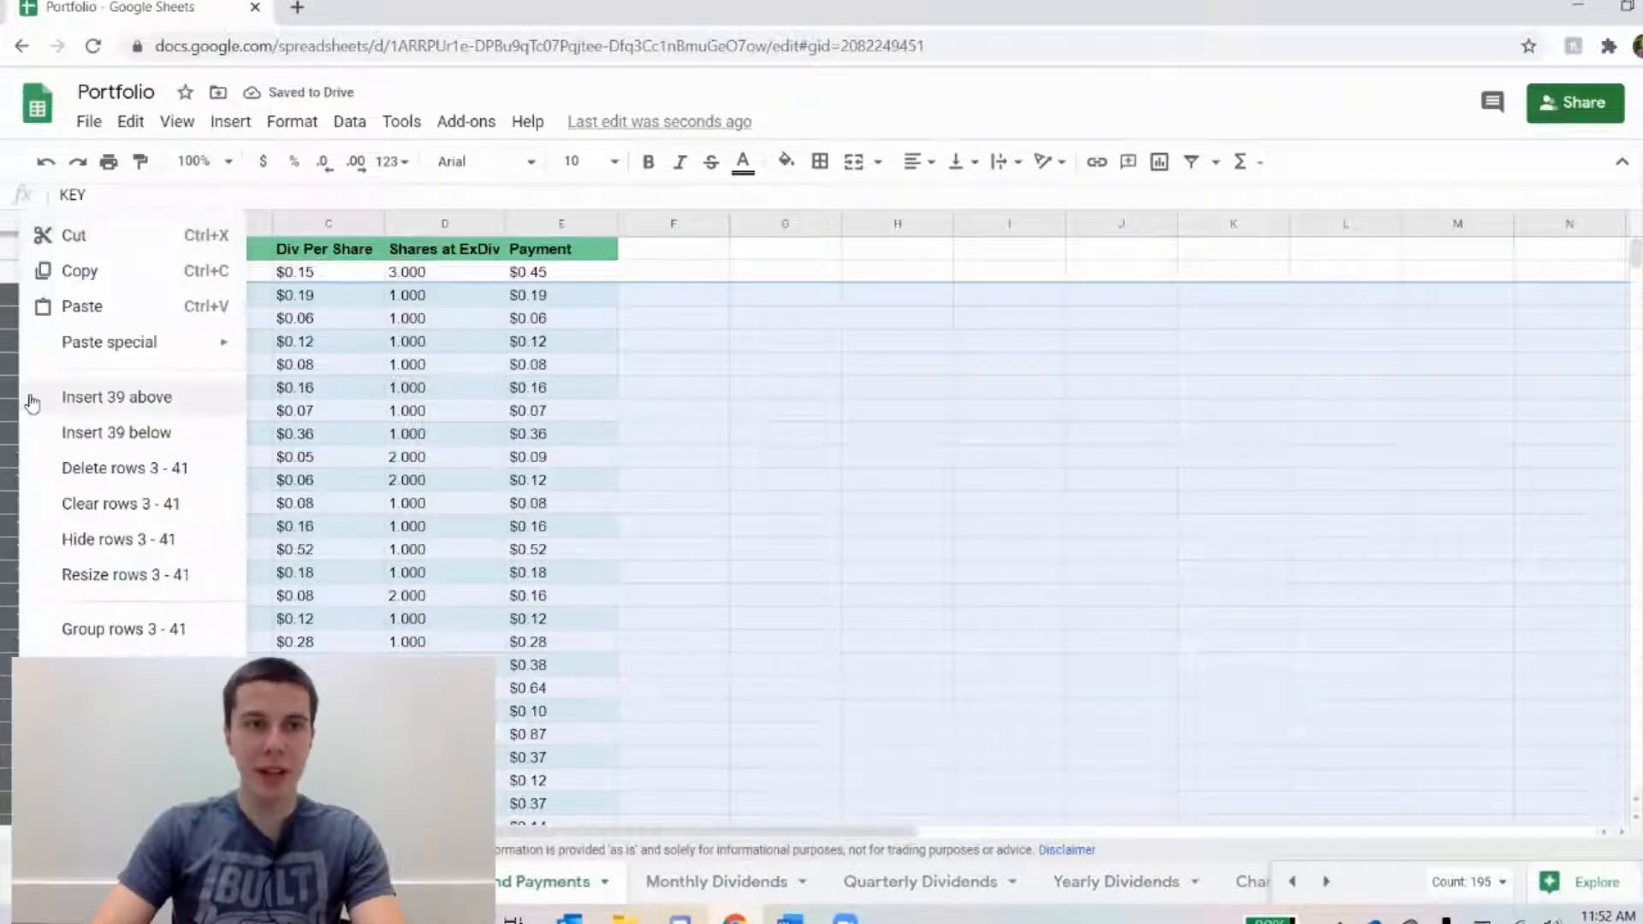
pyautogui.click(68, 539)
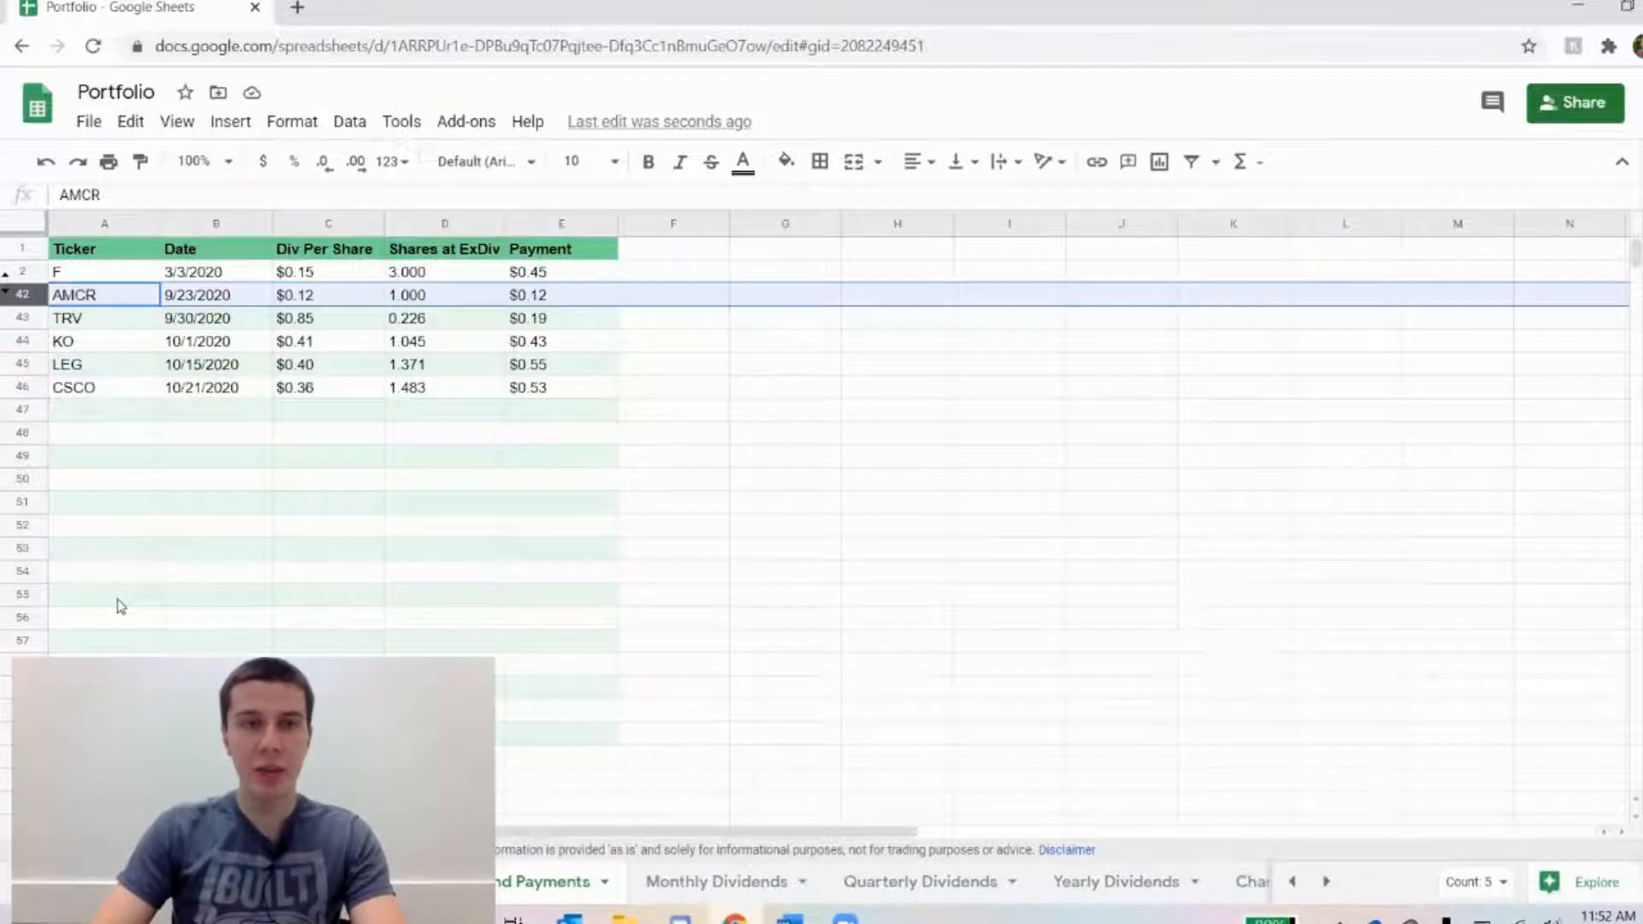
# Back on the Monthly Dividends sheet, recheck the pivot table's source range and examine the Dividends by Month chart's data setup.
pyautogui.hotkey('ctrl', 'shift', 'pagedown')
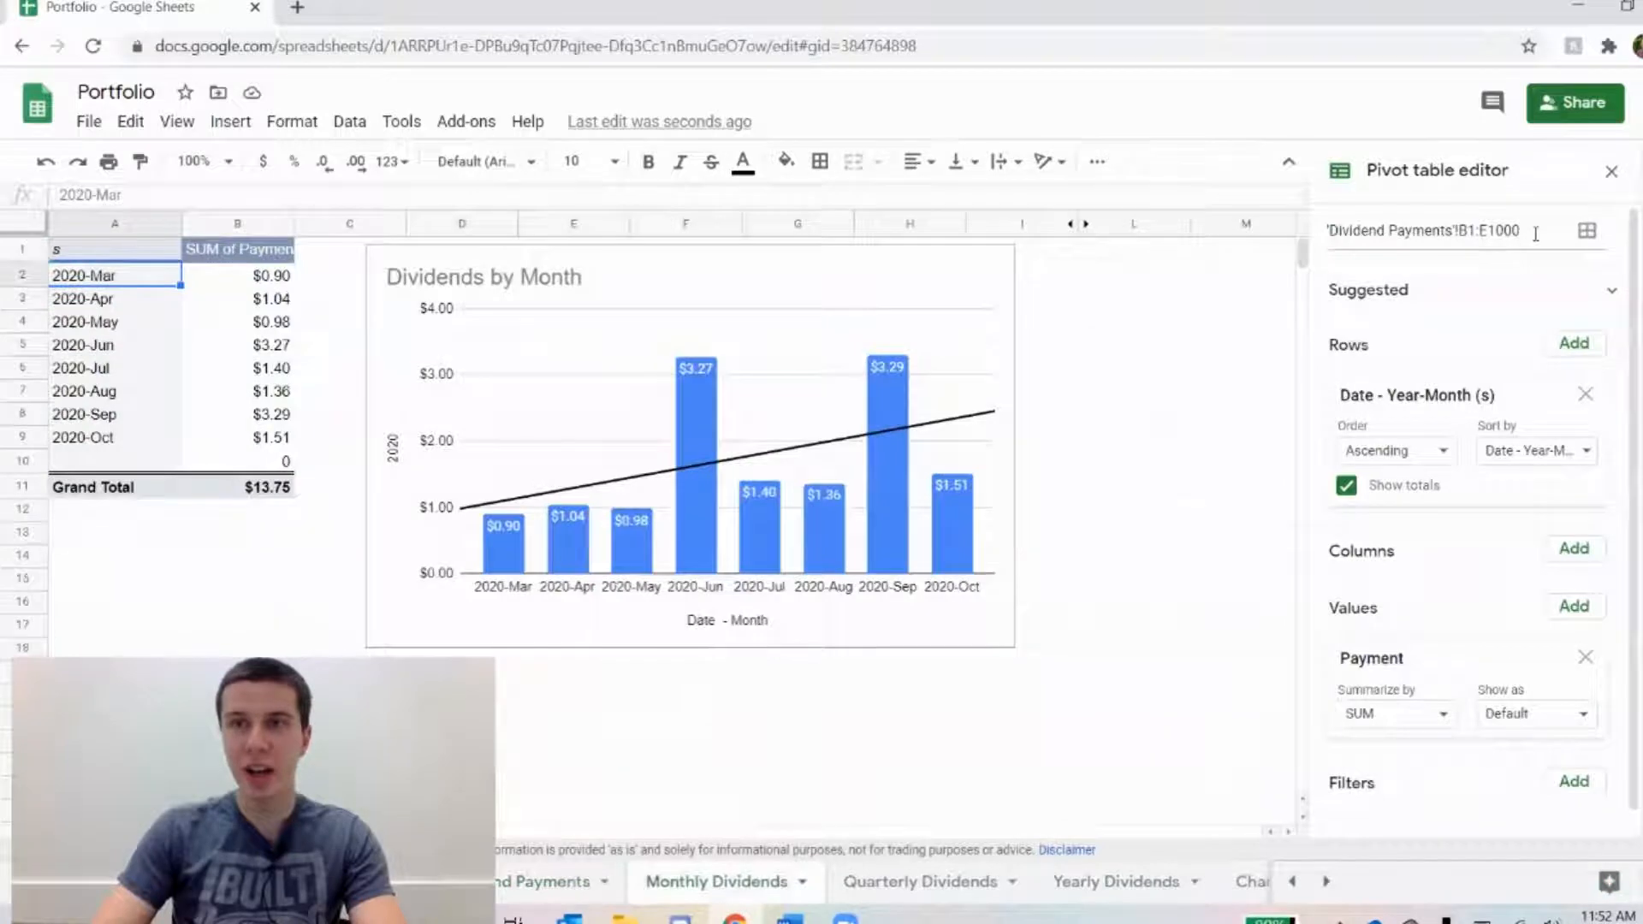
pyautogui.moveTo(1536, 234); pyautogui.dragTo(1468, 239)
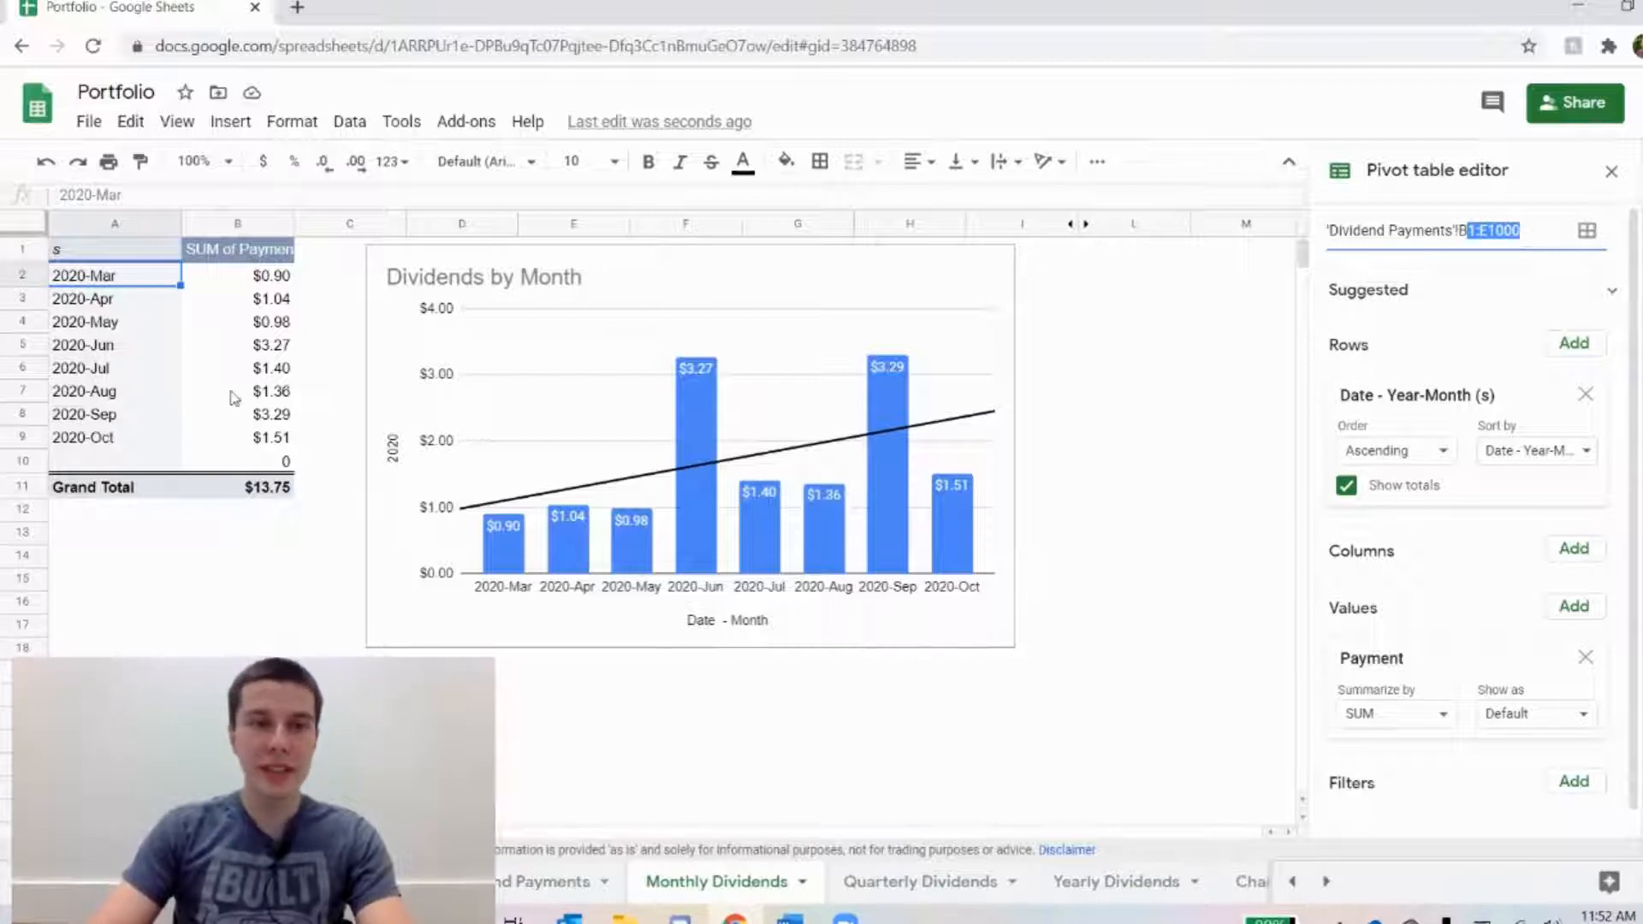
pyautogui.click(562, 366)
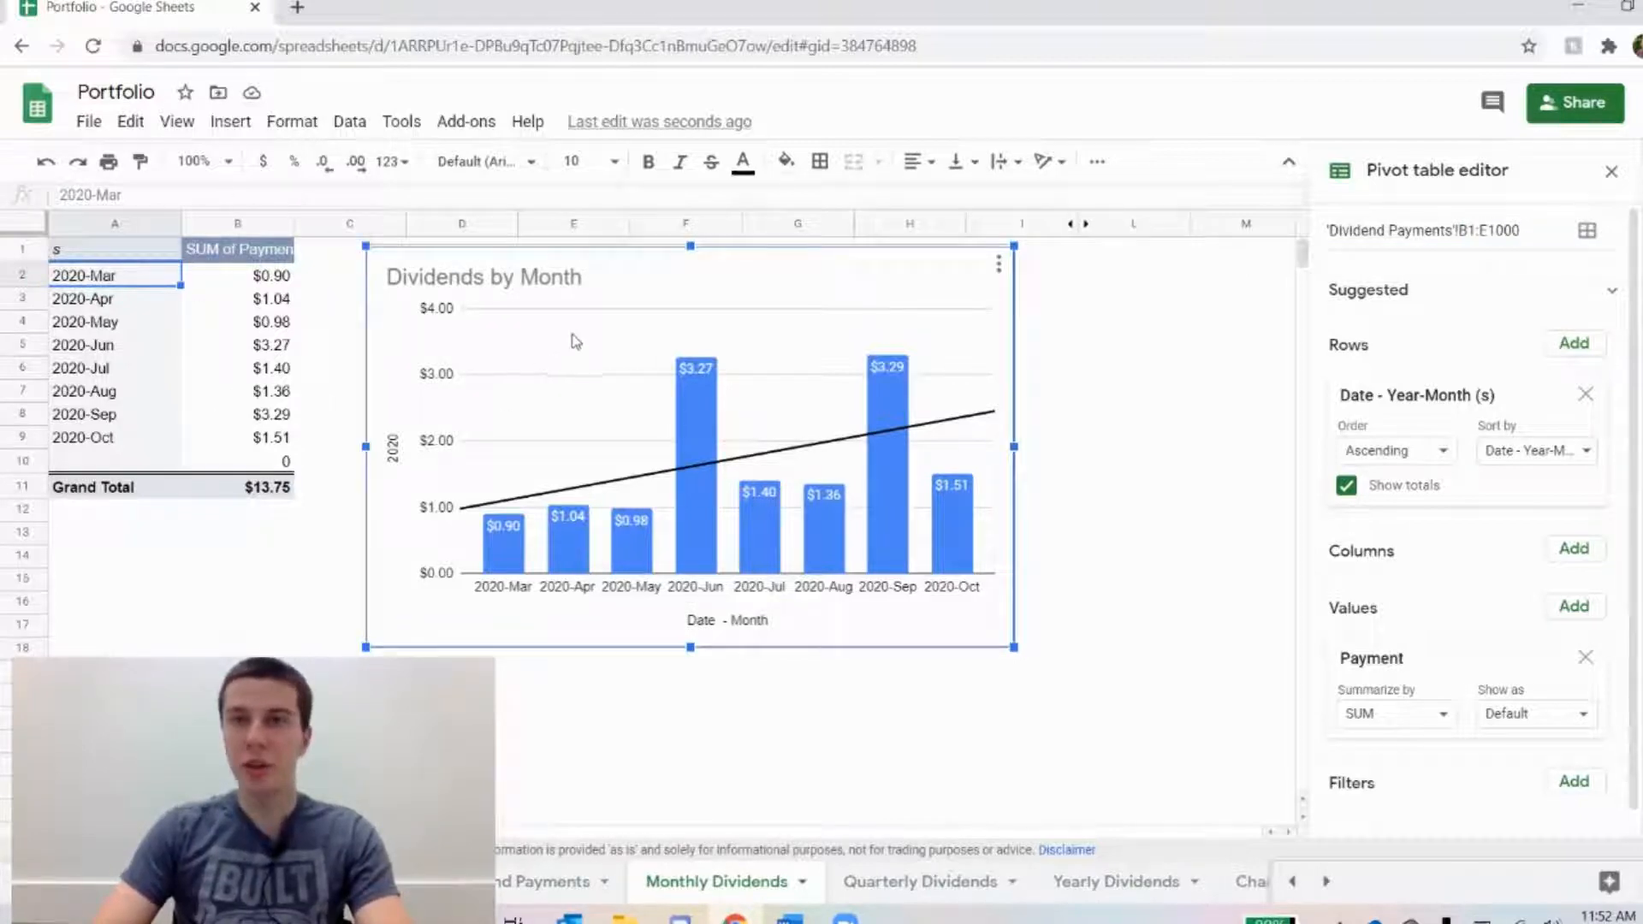
pyautogui.click(580, 358)
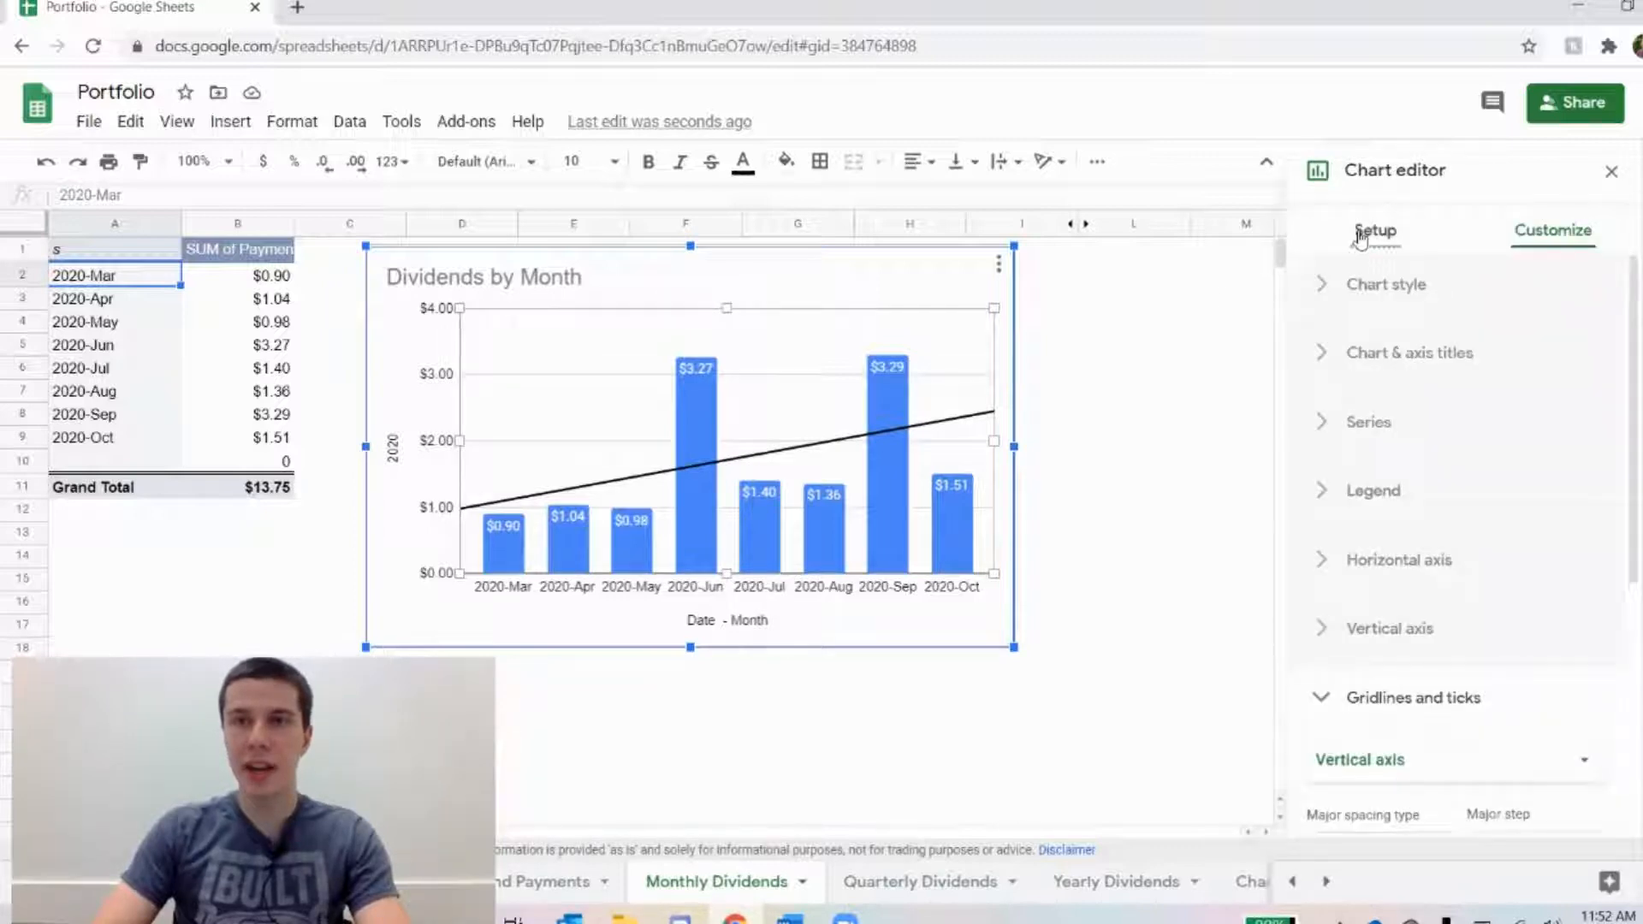
pyautogui.click(1371, 231)
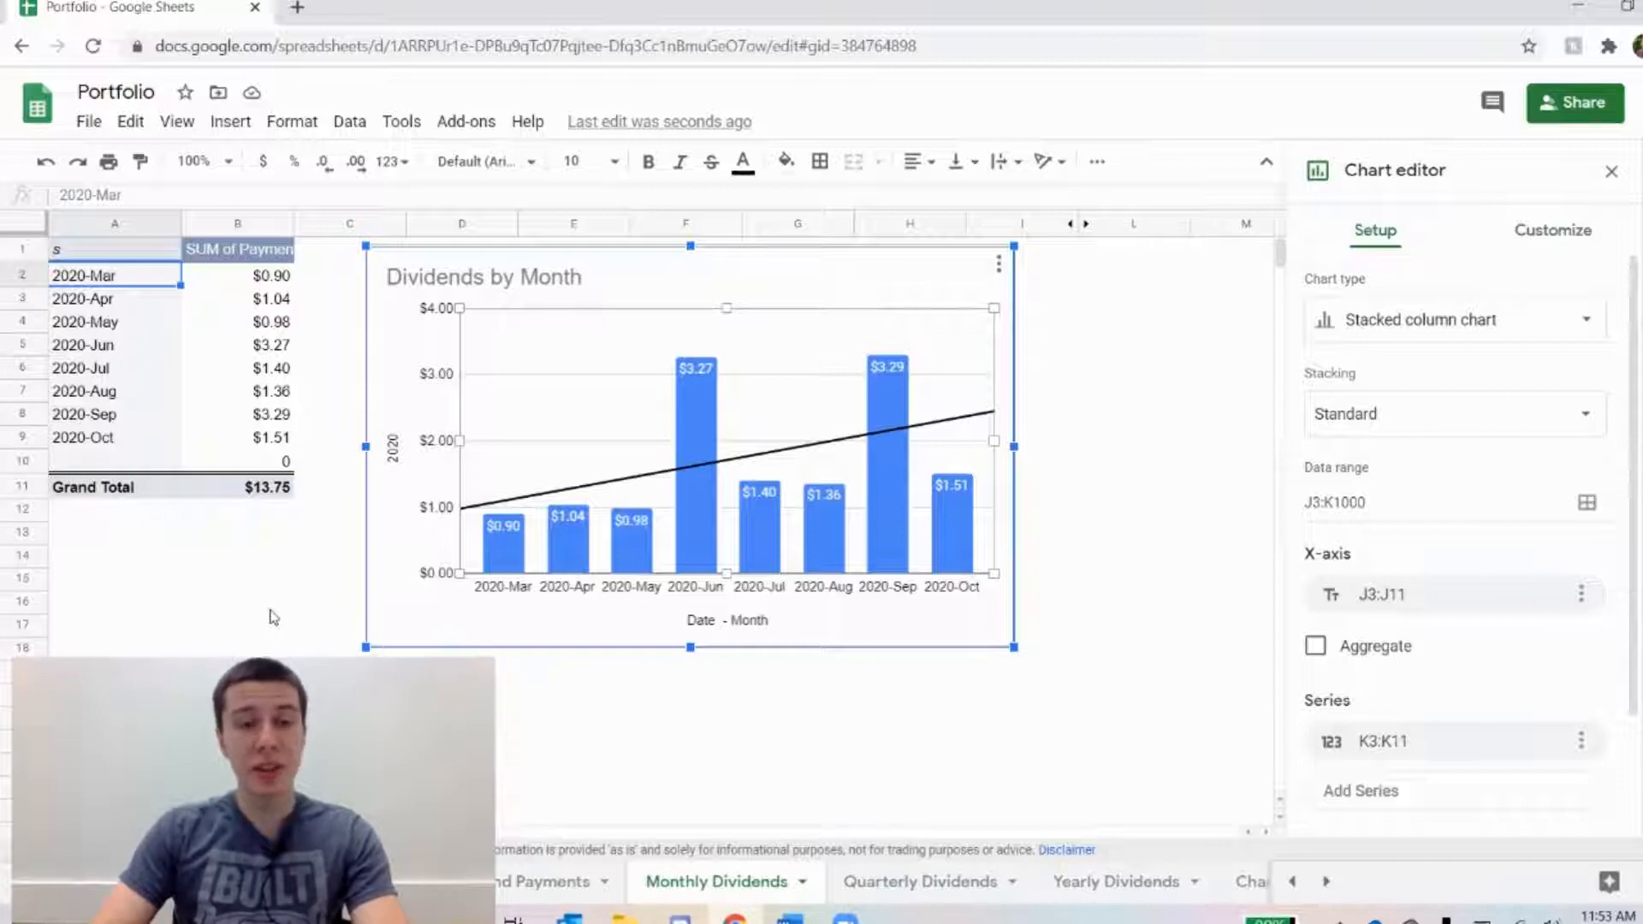
# Select the pivot table's Grand Total row, then unhide helper columns J and K beside the chart.
pyautogui.moveTo(174, 493); pyautogui.dragTo(210, 490)
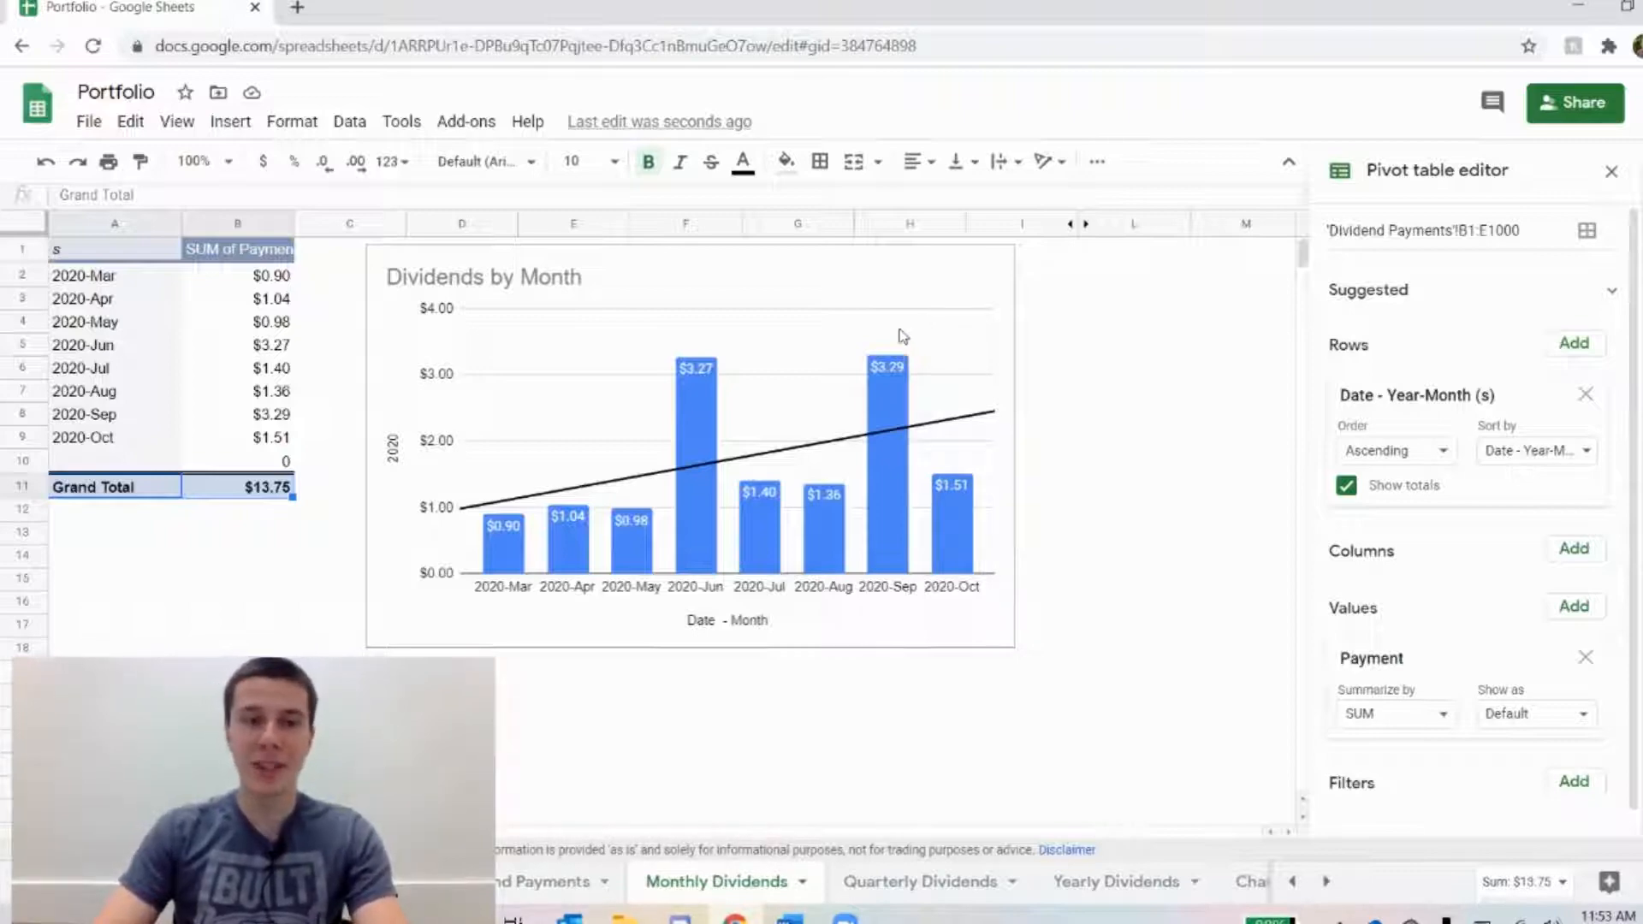
pyautogui.click(1086, 226)
pyautogui.click(1393, 330)
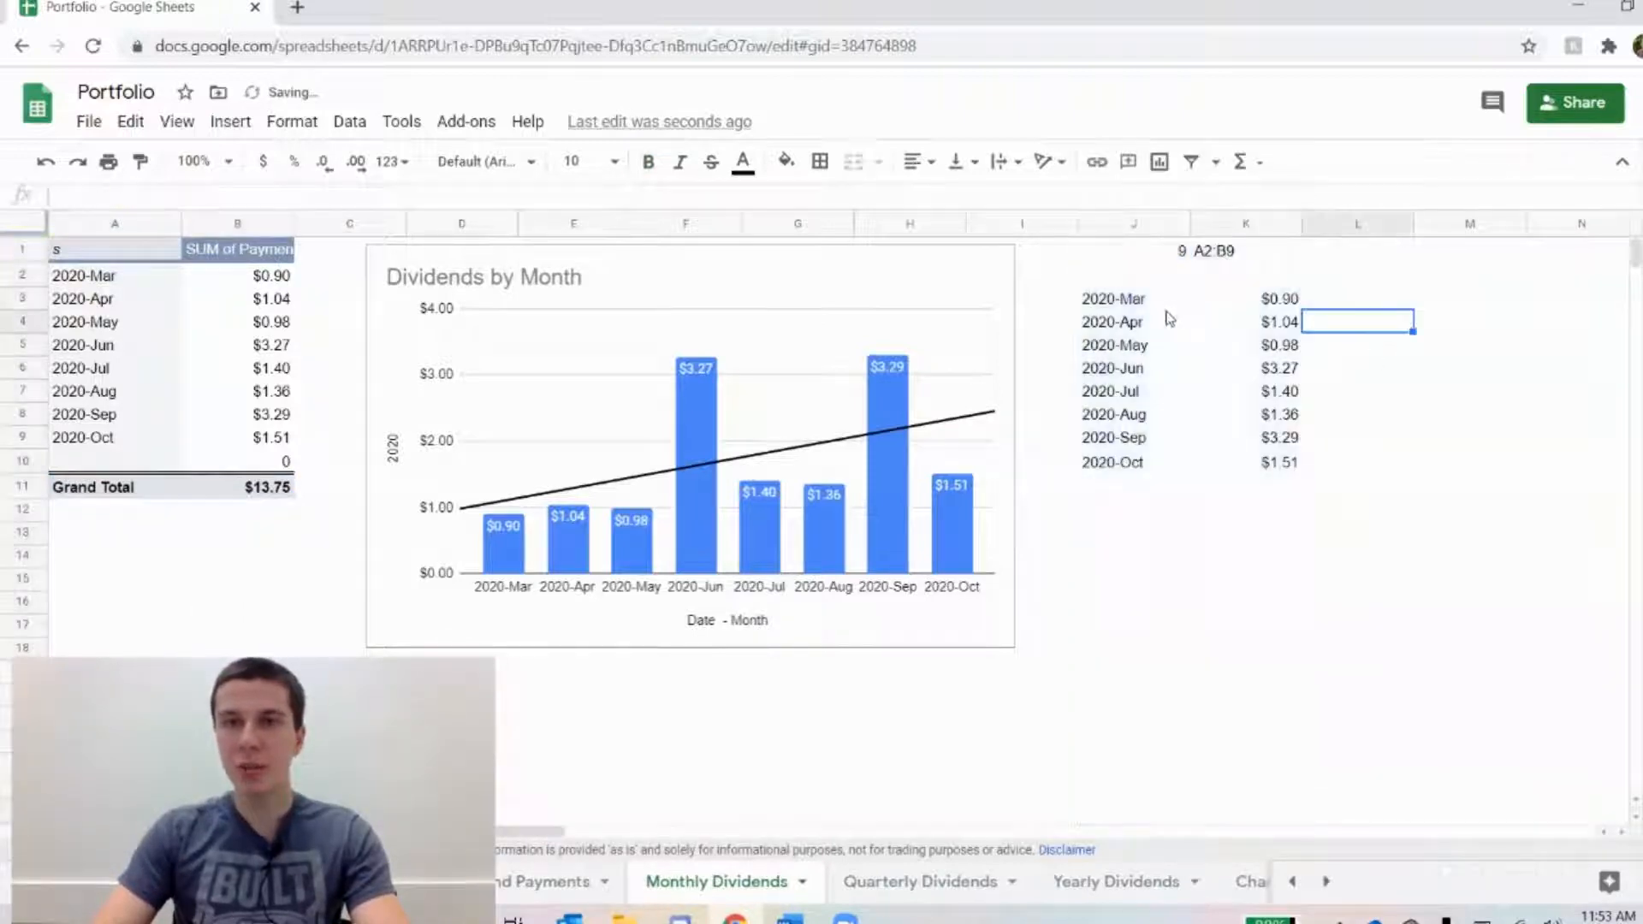
# Compare the helper range J3:K10 with the pivot table's monthly rows A2:B9.
pyautogui.moveTo(1112, 301); pyautogui.dragTo(1296, 462)
pyautogui.moveTo(144, 285); pyautogui.dragTo(269, 453)
pyautogui.click(1177, 386)
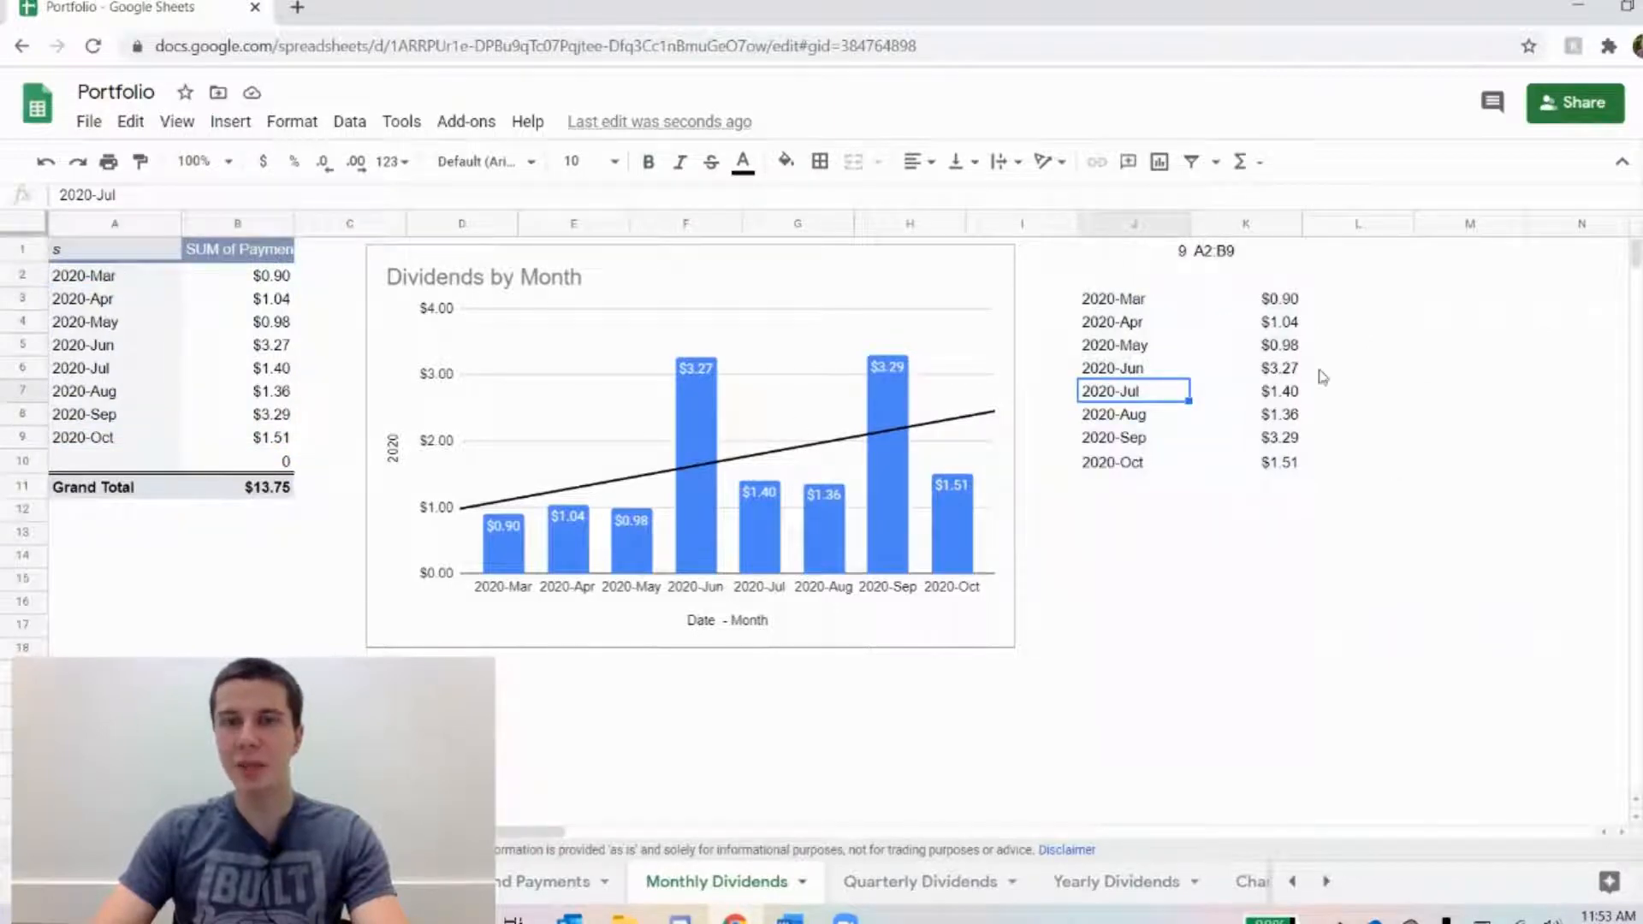
pyautogui.moveTo(1140, 305); pyautogui.dragTo(1260, 473)
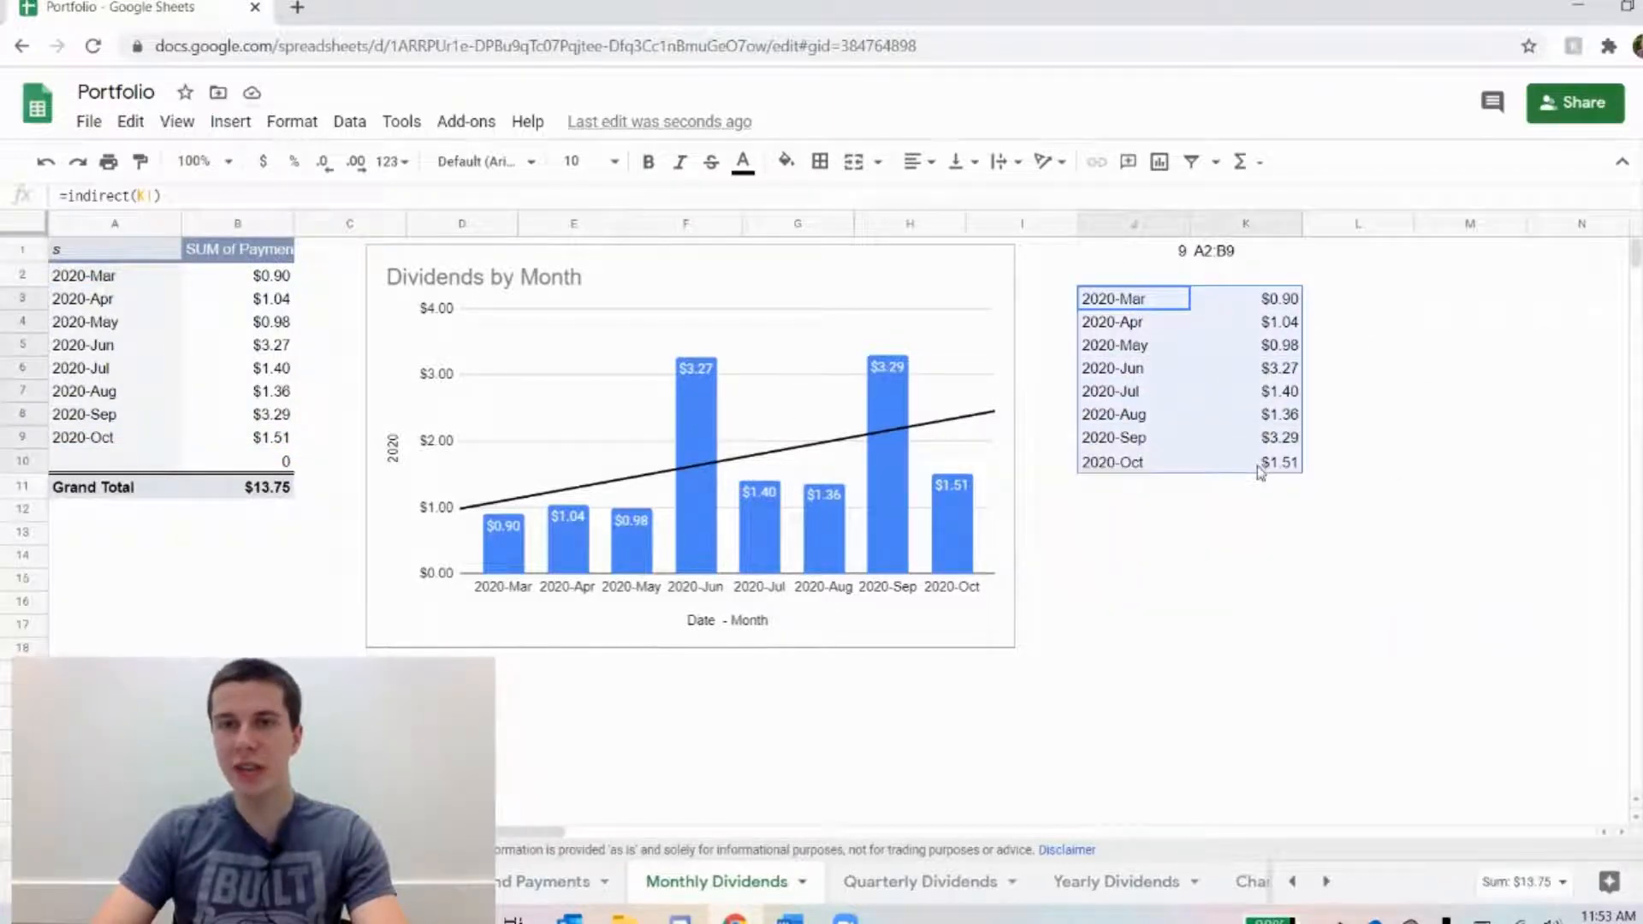
# Examine the Dividends by Month chart's data range, x-axis and series in its setup.
pyautogui.click(696, 378)
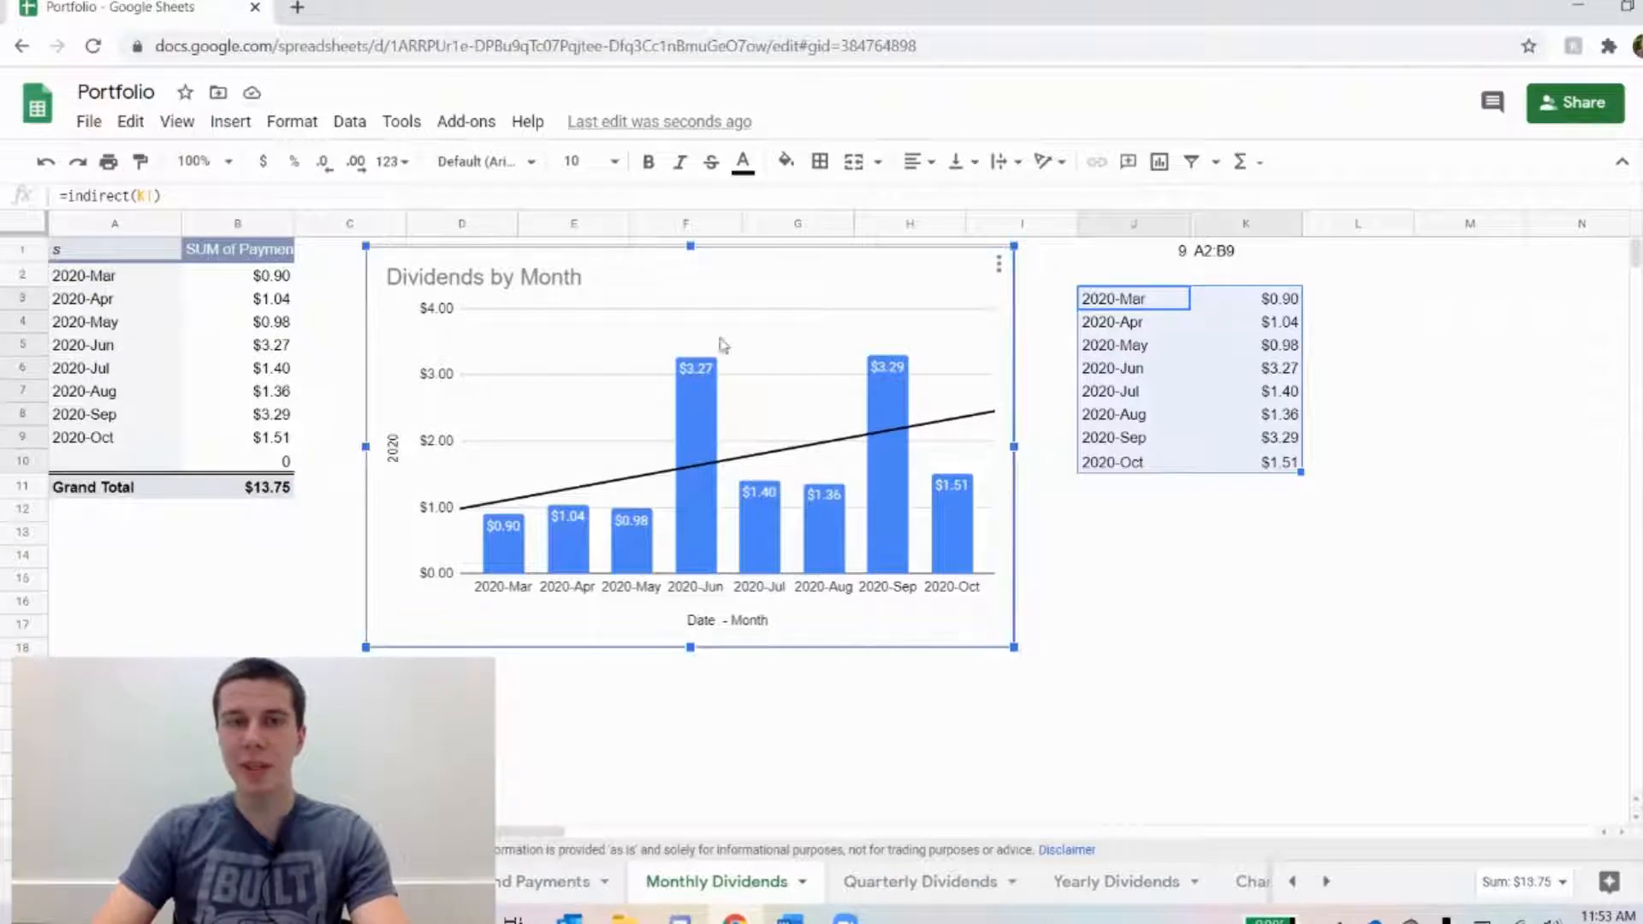
pyautogui.doubleClick(740, 325)
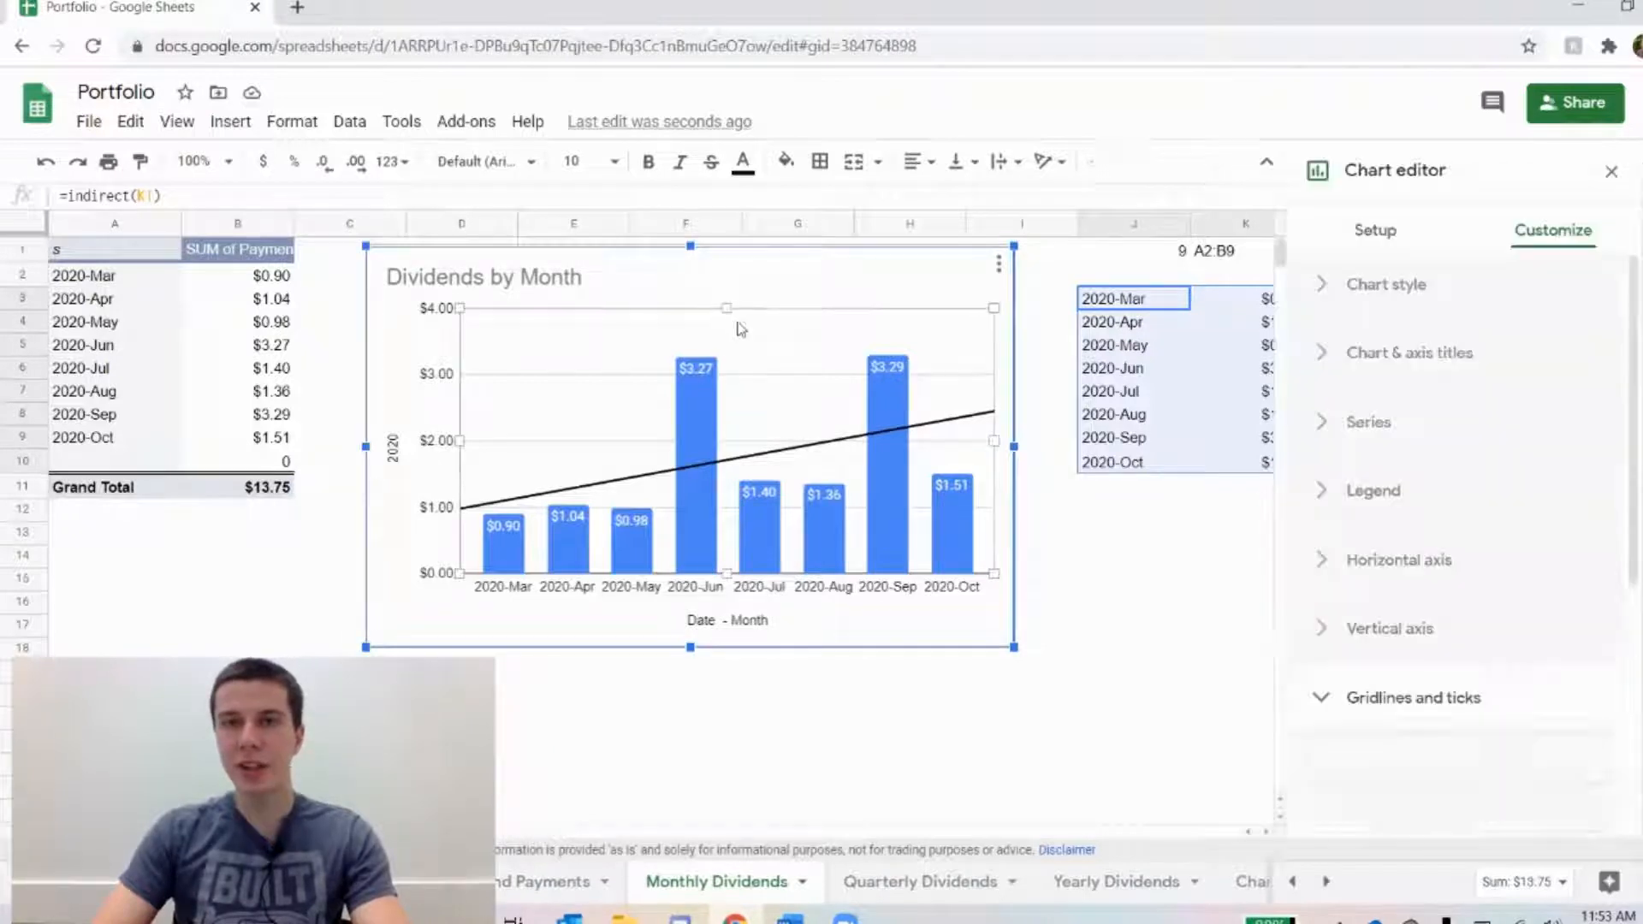
pyautogui.click(1371, 246)
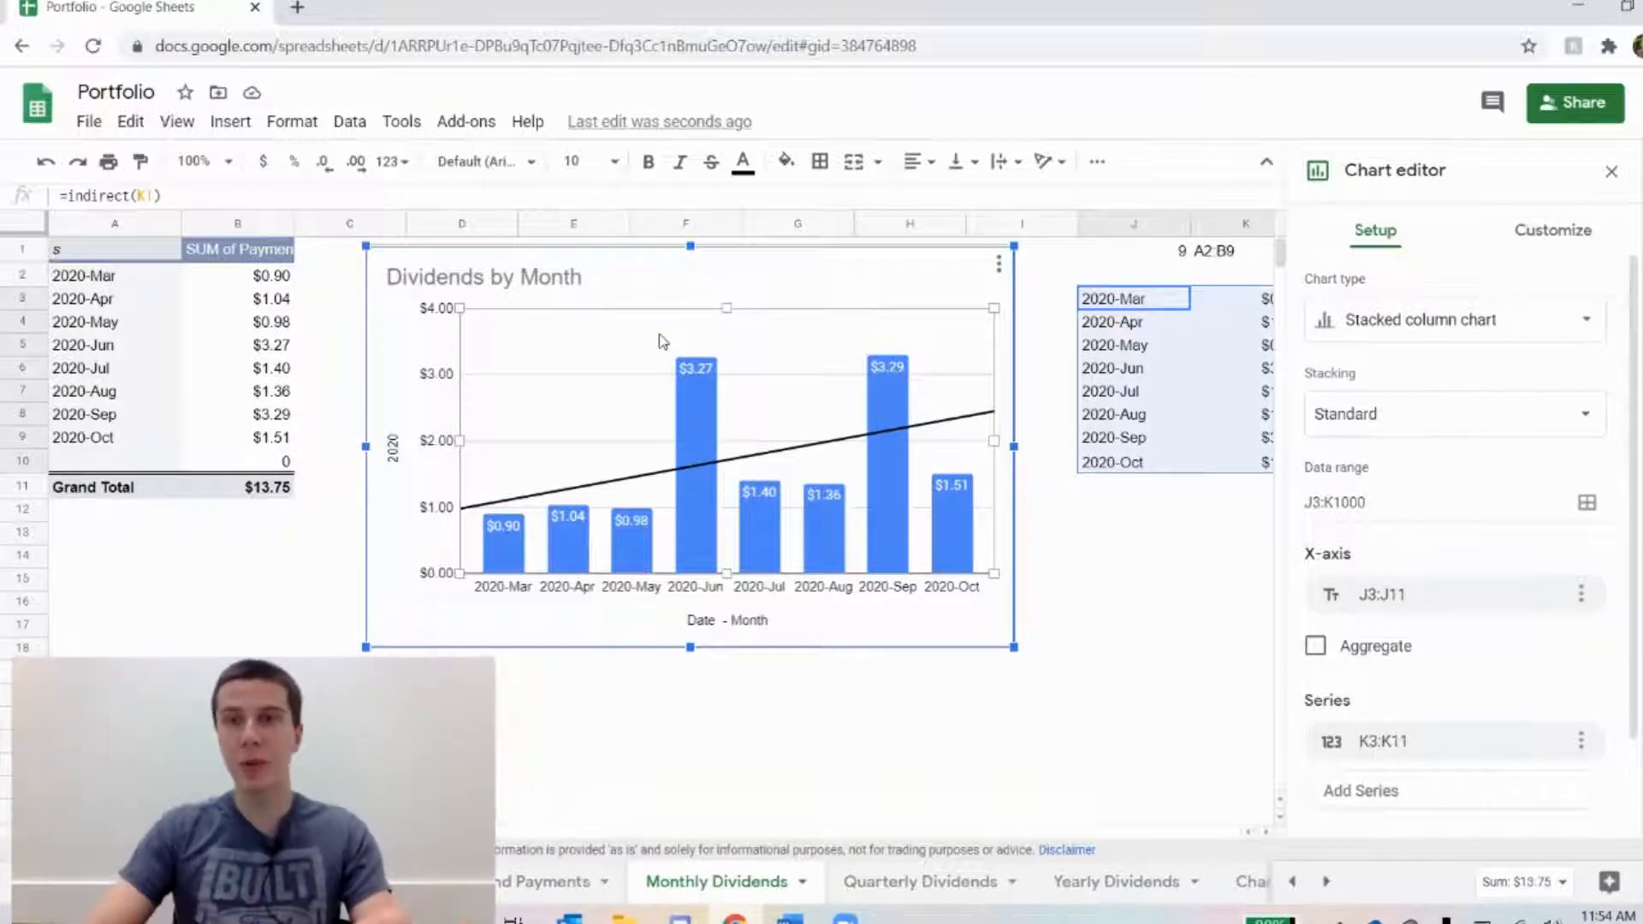
# Inspect the formulas in helper cells J1 and K1 and relate the count to the pivot table's last month row.
pyautogui.click(1136, 249)
pyautogui.click(1232, 259)
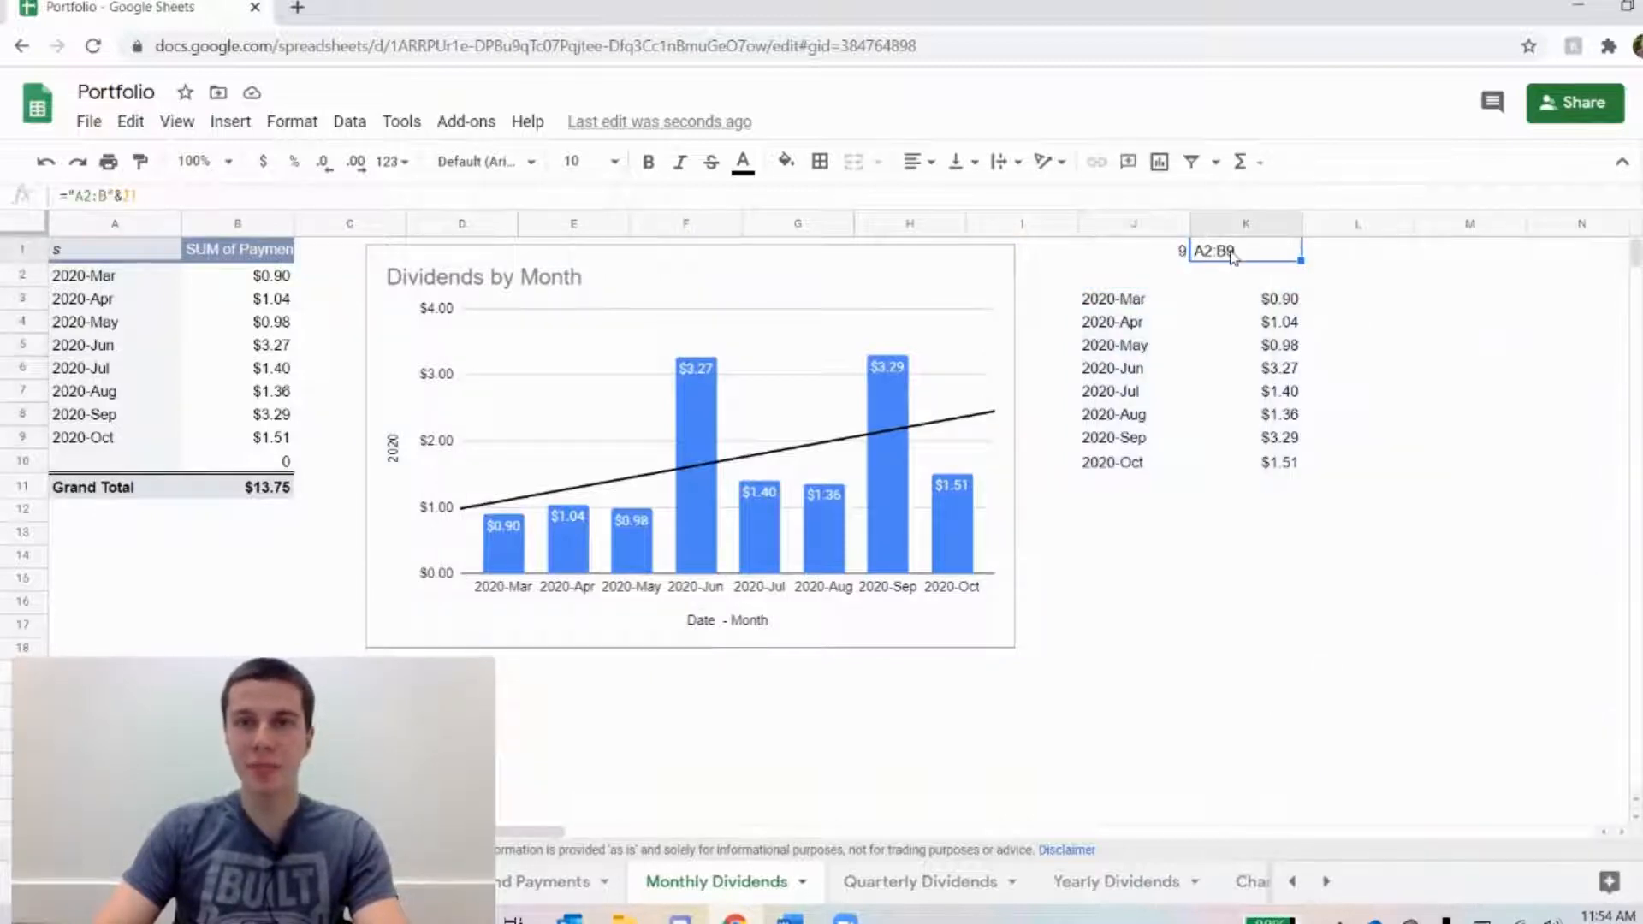
pyautogui.click(1124, 258)
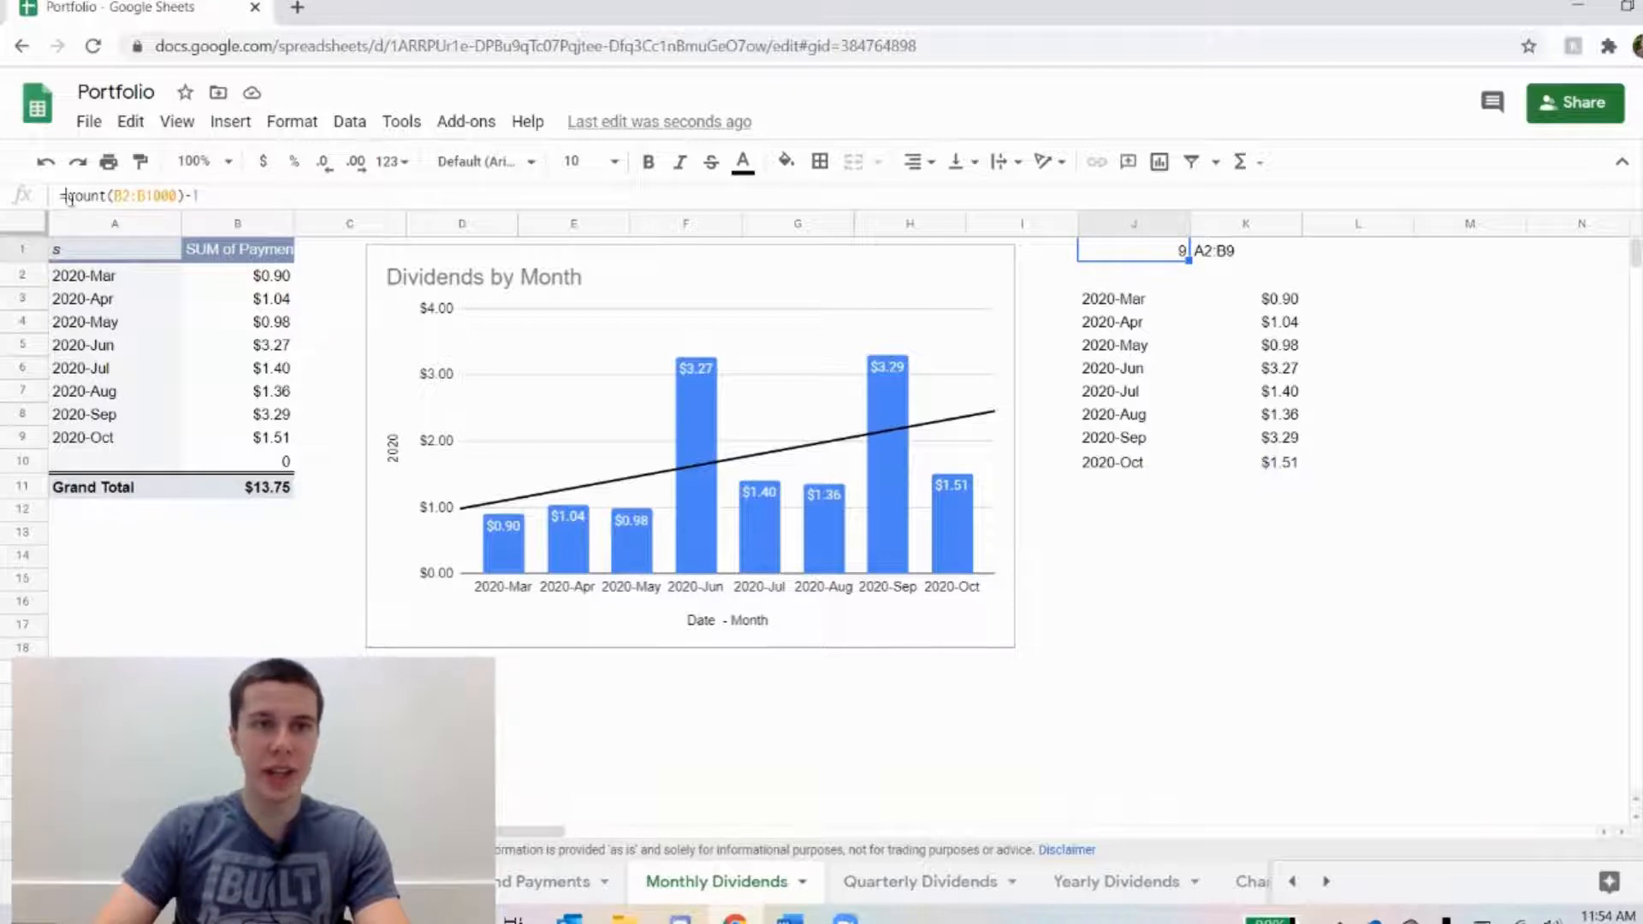
pyautogui.moveTo(68, 197); pyautogui.dragTo(188, 198)
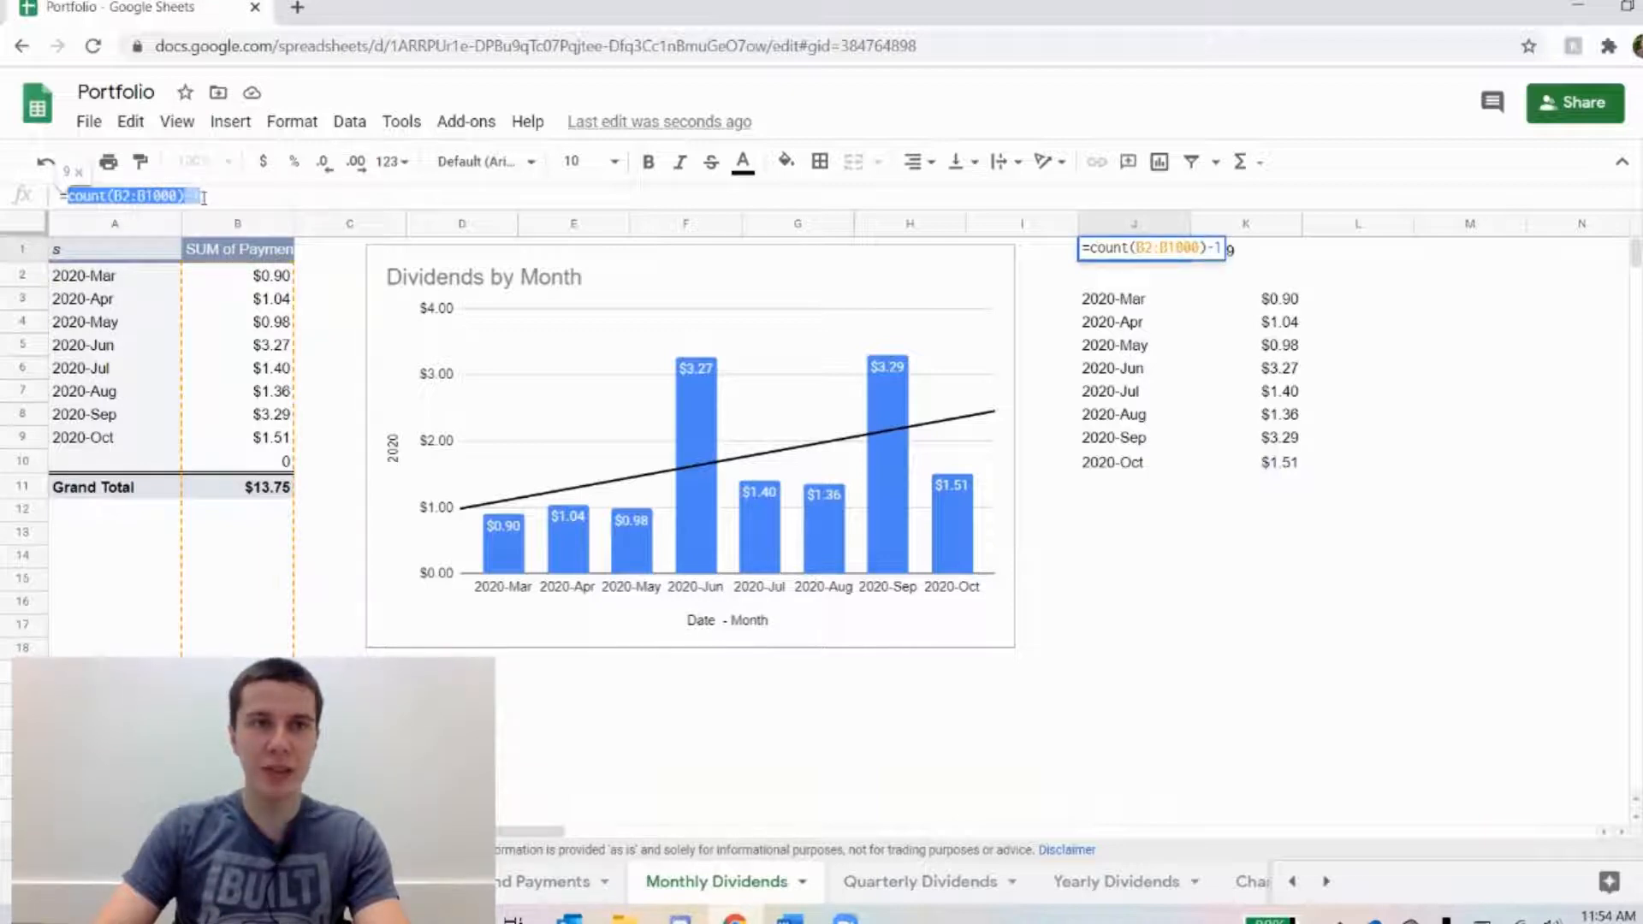
pyautogui.click(205, 196)
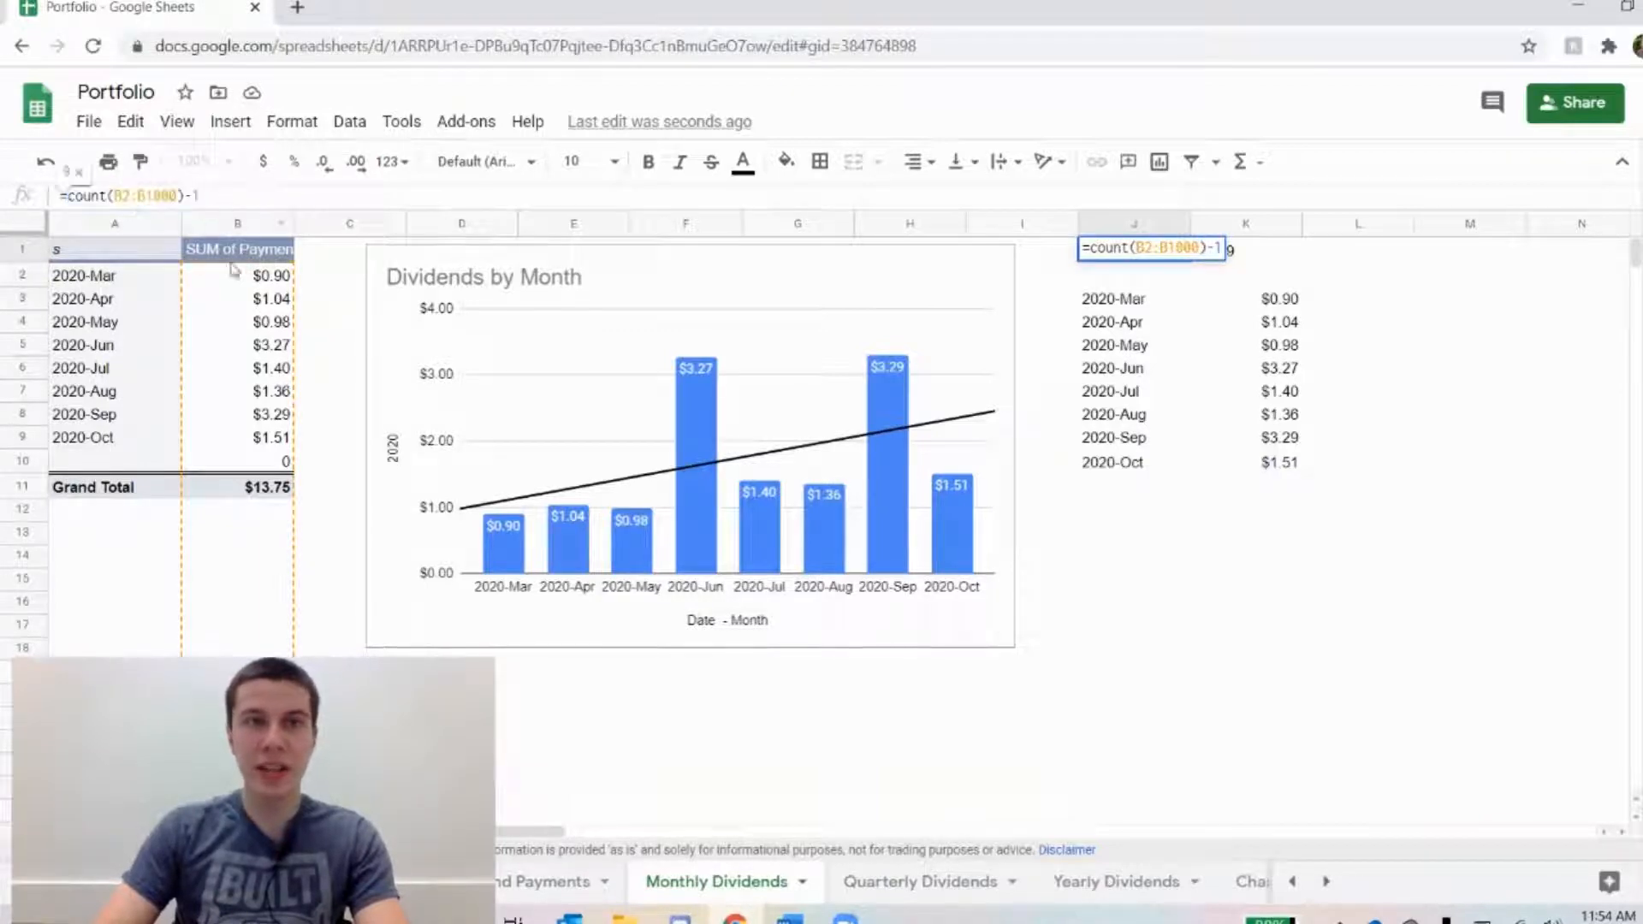
pyautogui.click(1211, 276)
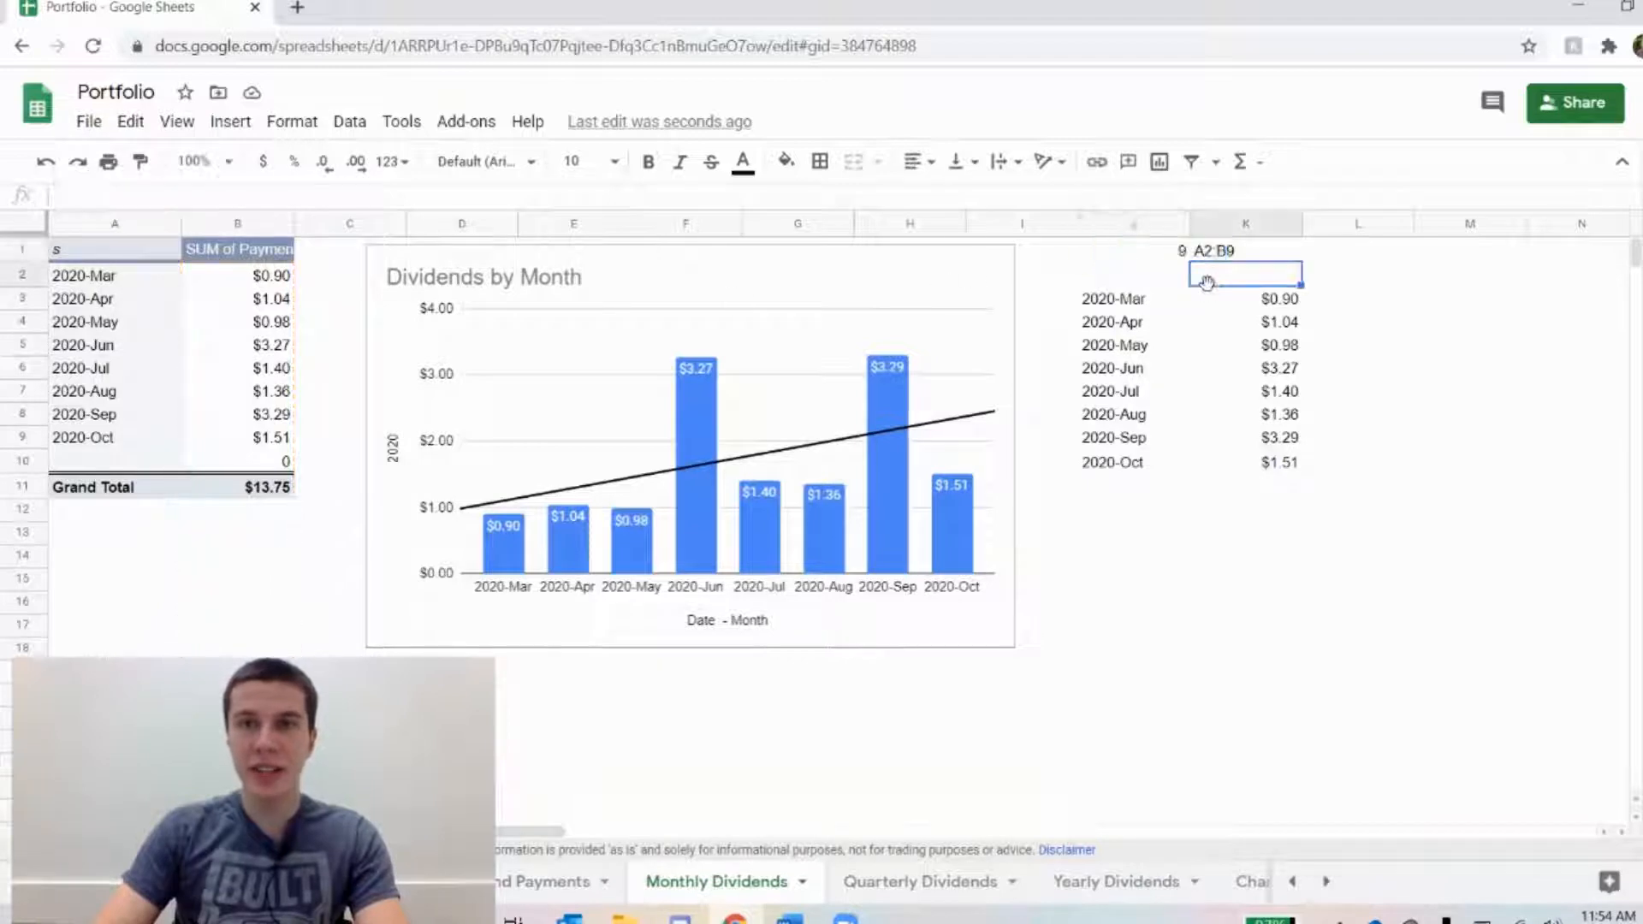
pyautogui.click(1167, 253)
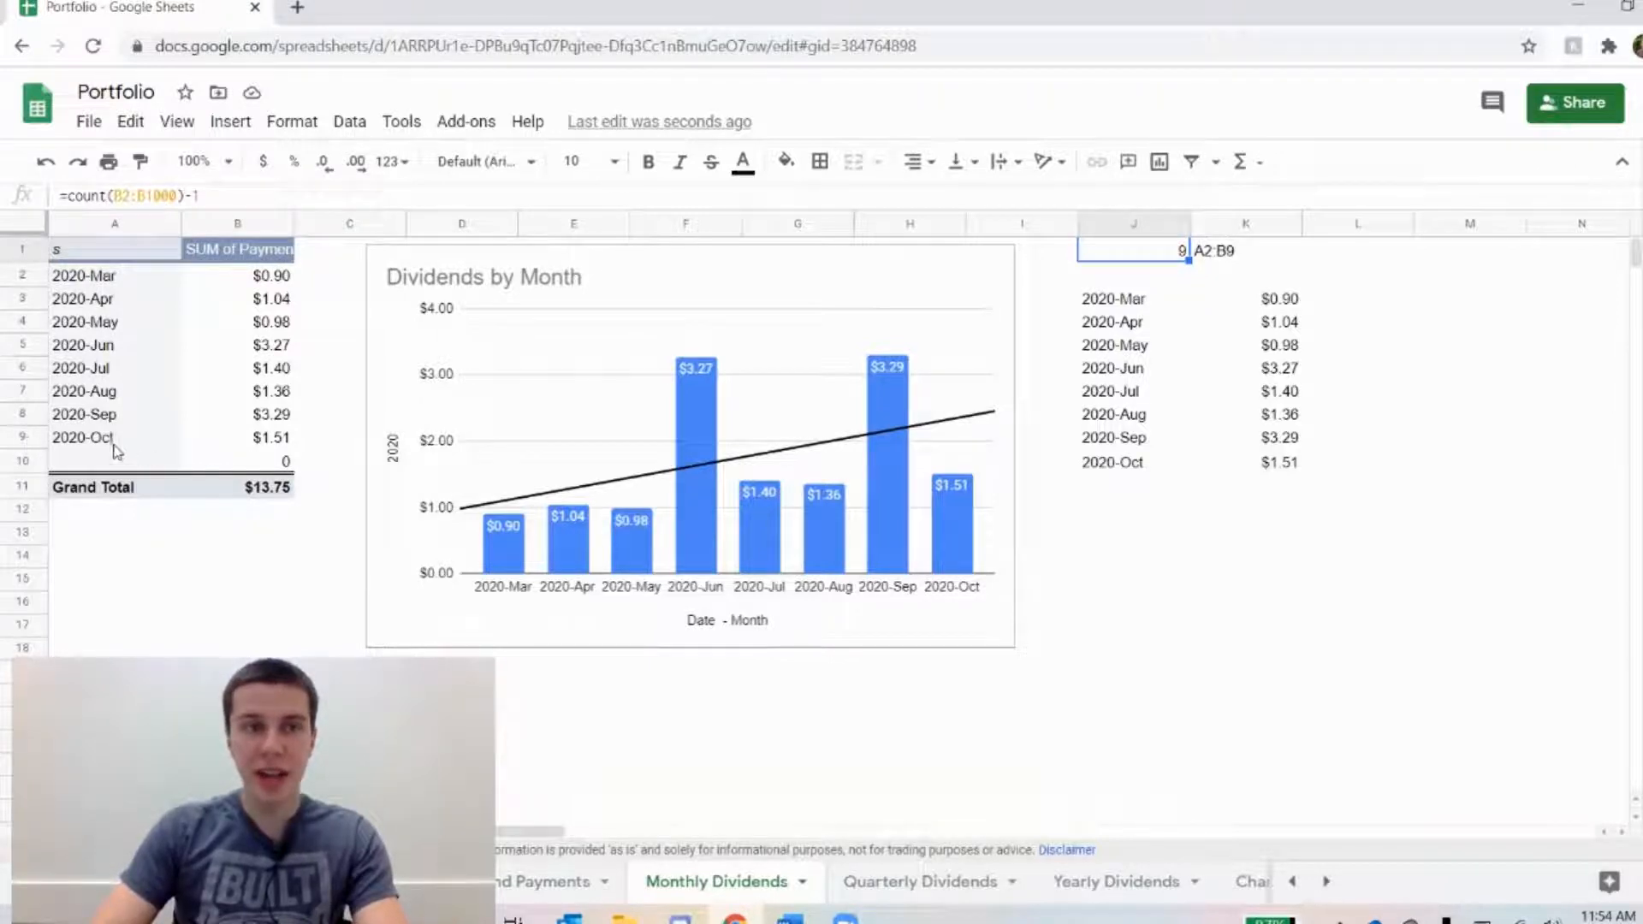
pyautogui.moveTo(112, 447); pyautogui.dragTo(254, 441)
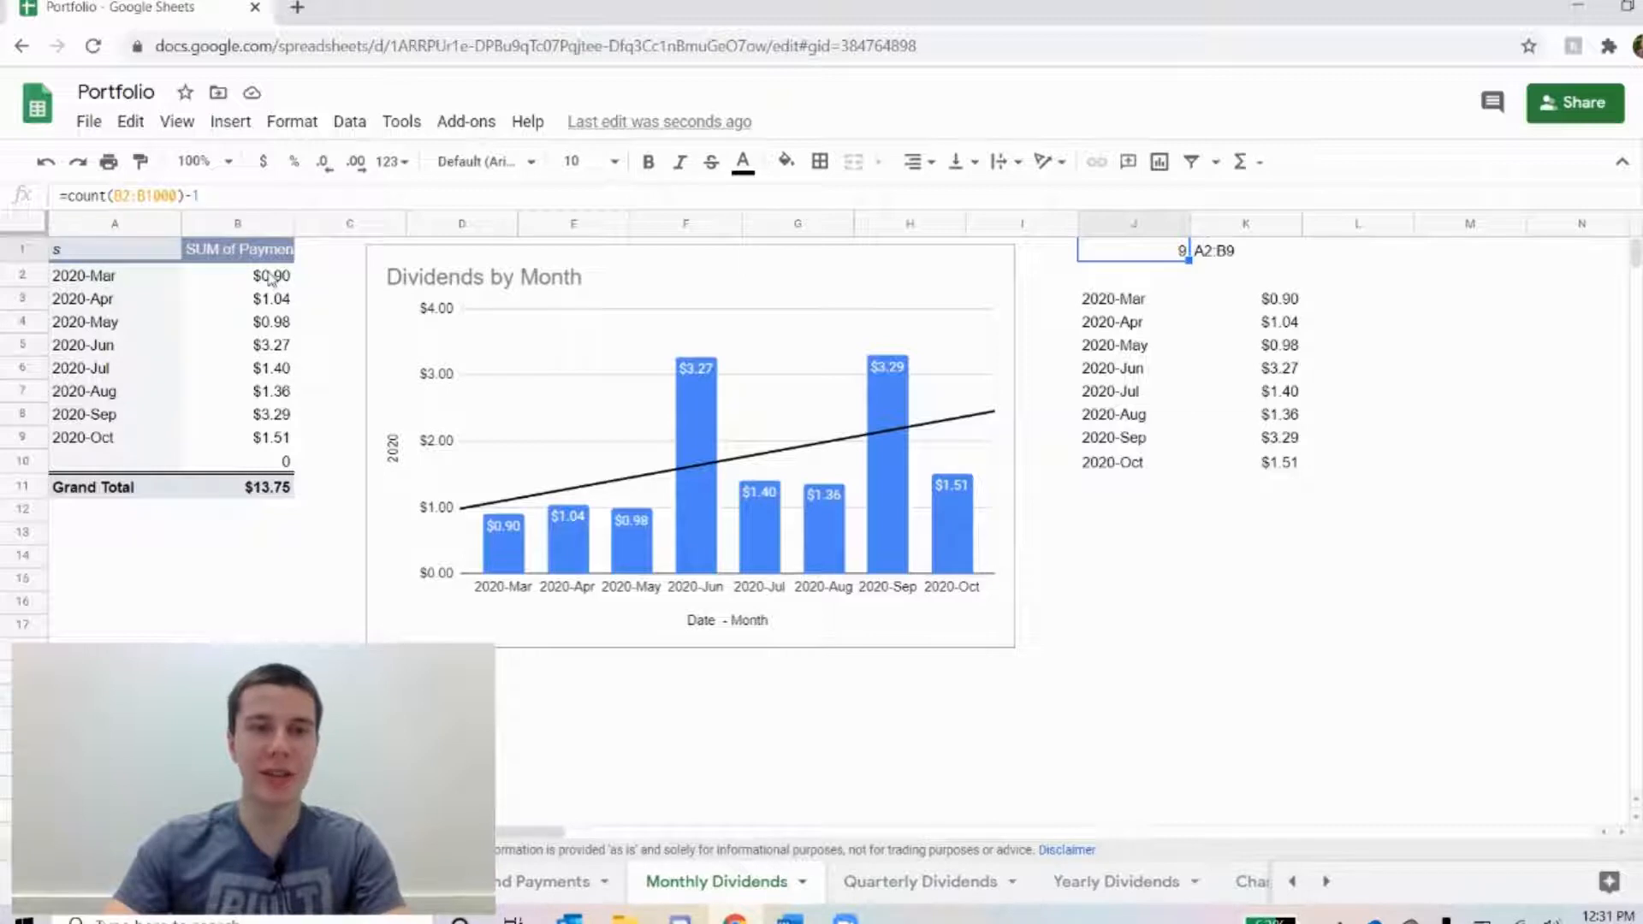
# Go through the SUM of Payment cells B2 to B10 one by one to check what the count formula includes.
pyautogui.click(247, 257)
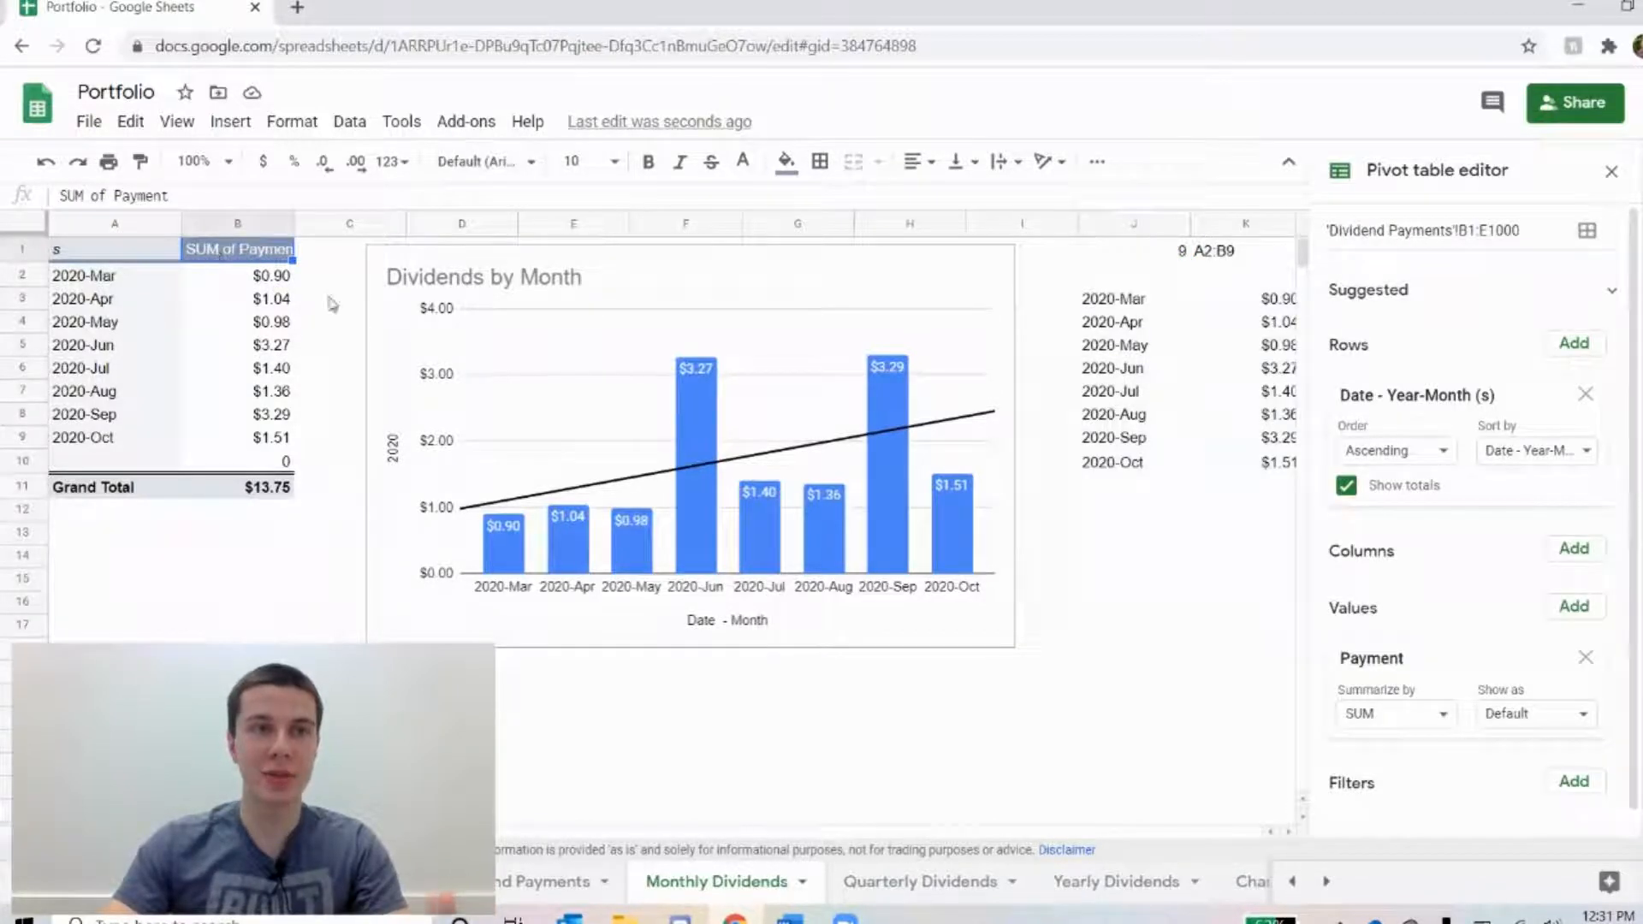
pyautogui.click(282, 464)
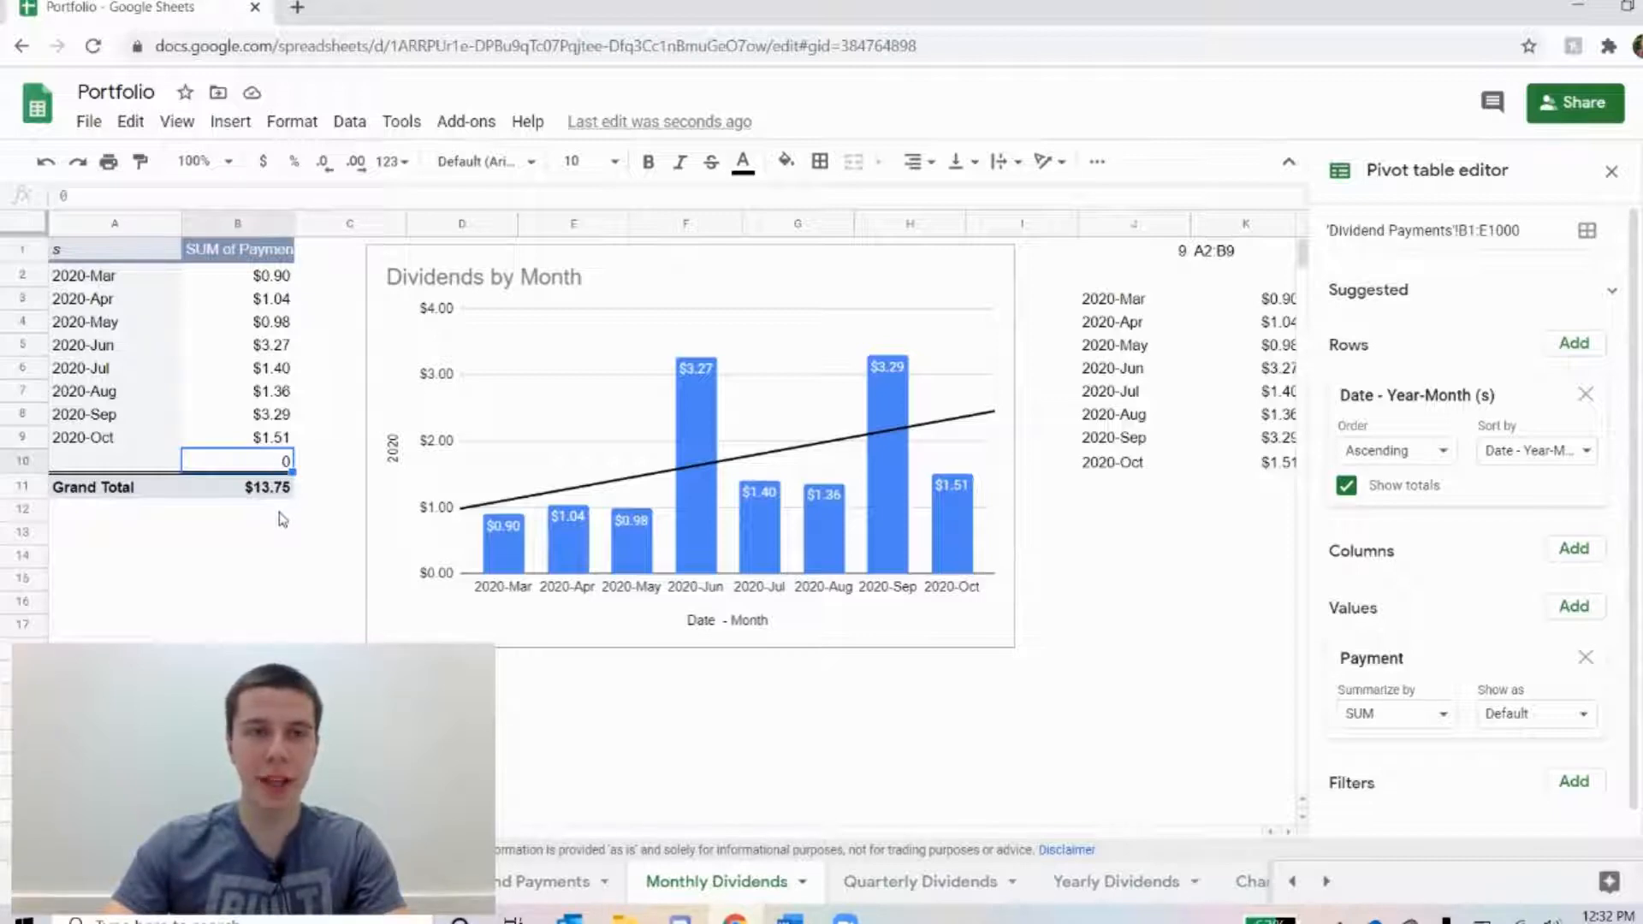
pyautogui.click(267, 281)
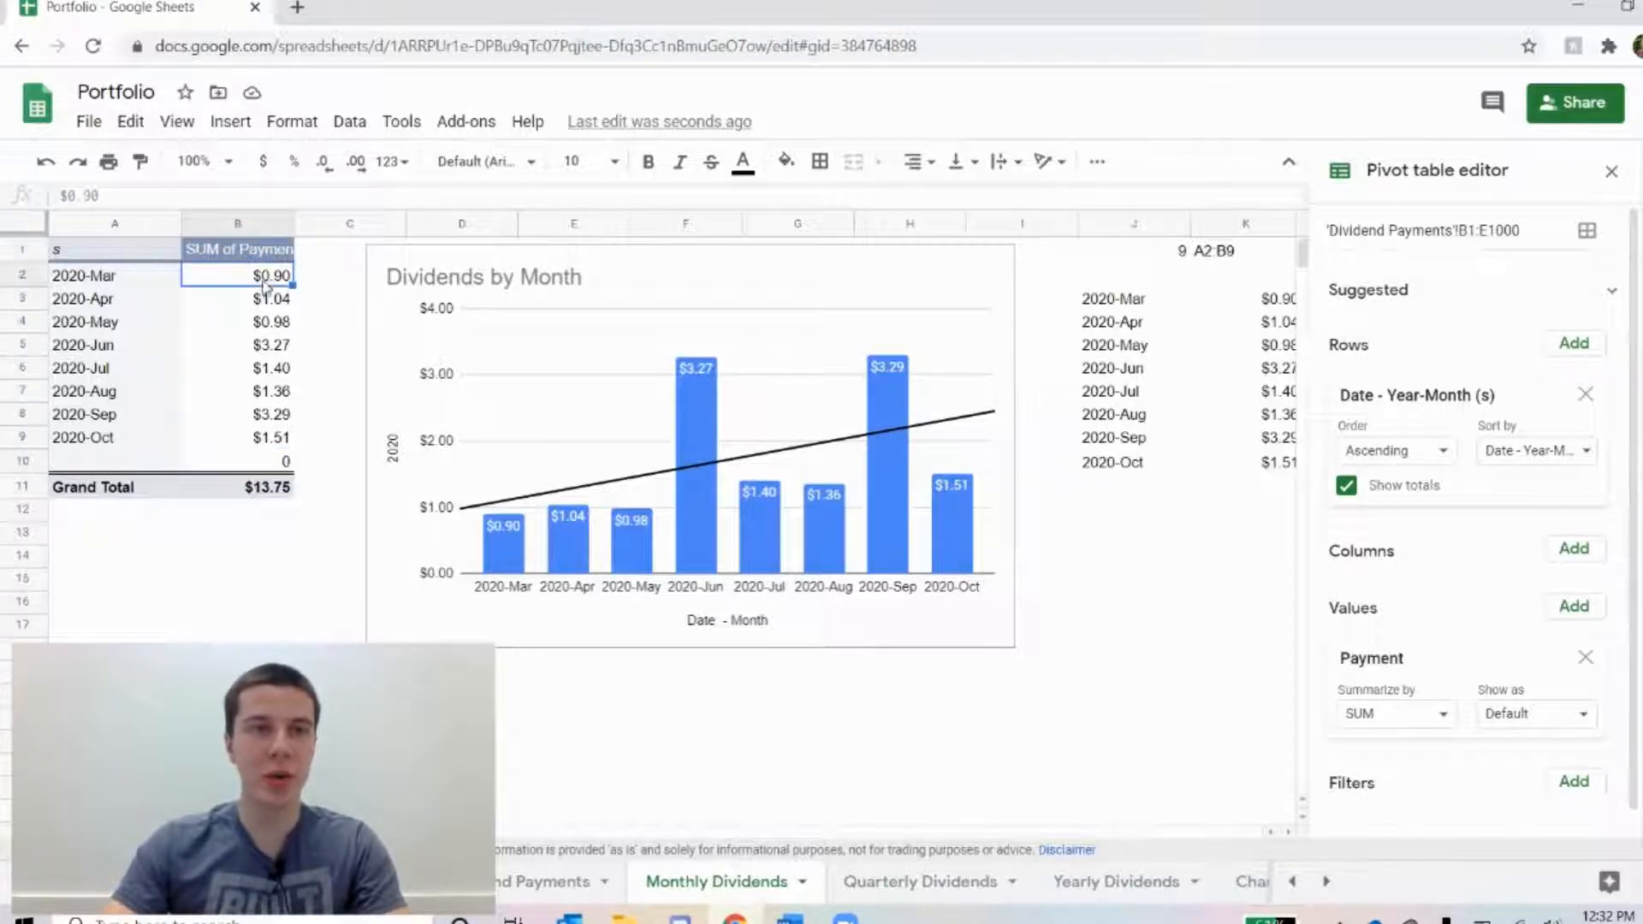
pyautogui.click(265, 301)
pyautogui.click(264, 323)
pyautogui.click(266, 343)
pyautogui.click(265, 368)
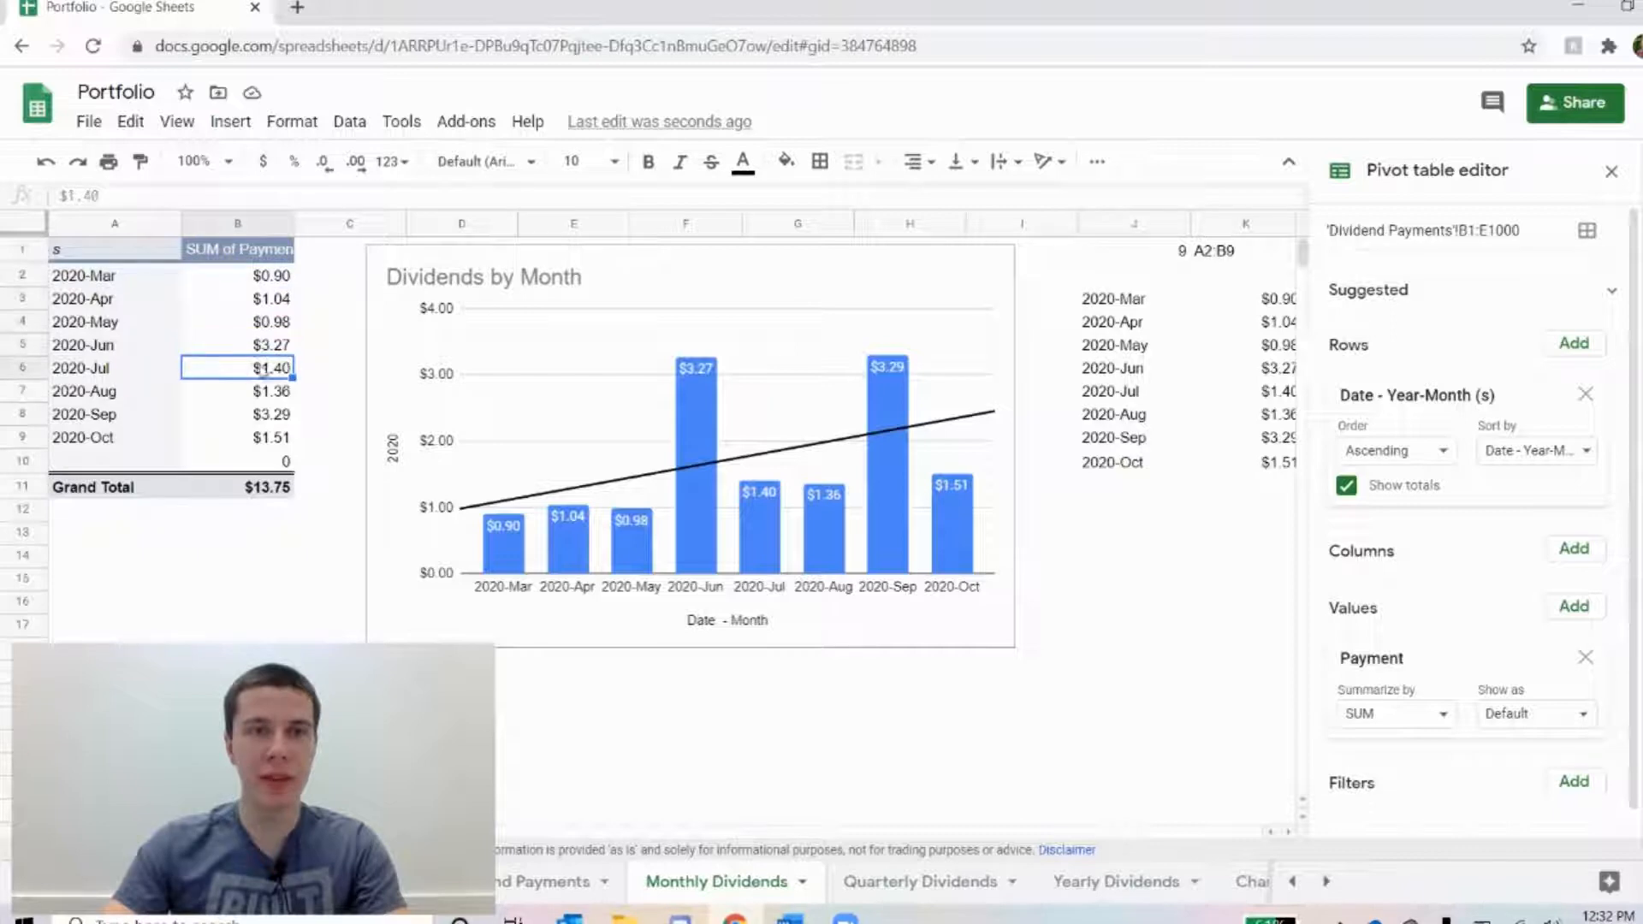
pyautogui.click(257, 396)
pyautogui.click(258, 418)
pyautogui.click(258, 440)
pyautogui.click(257, 462)
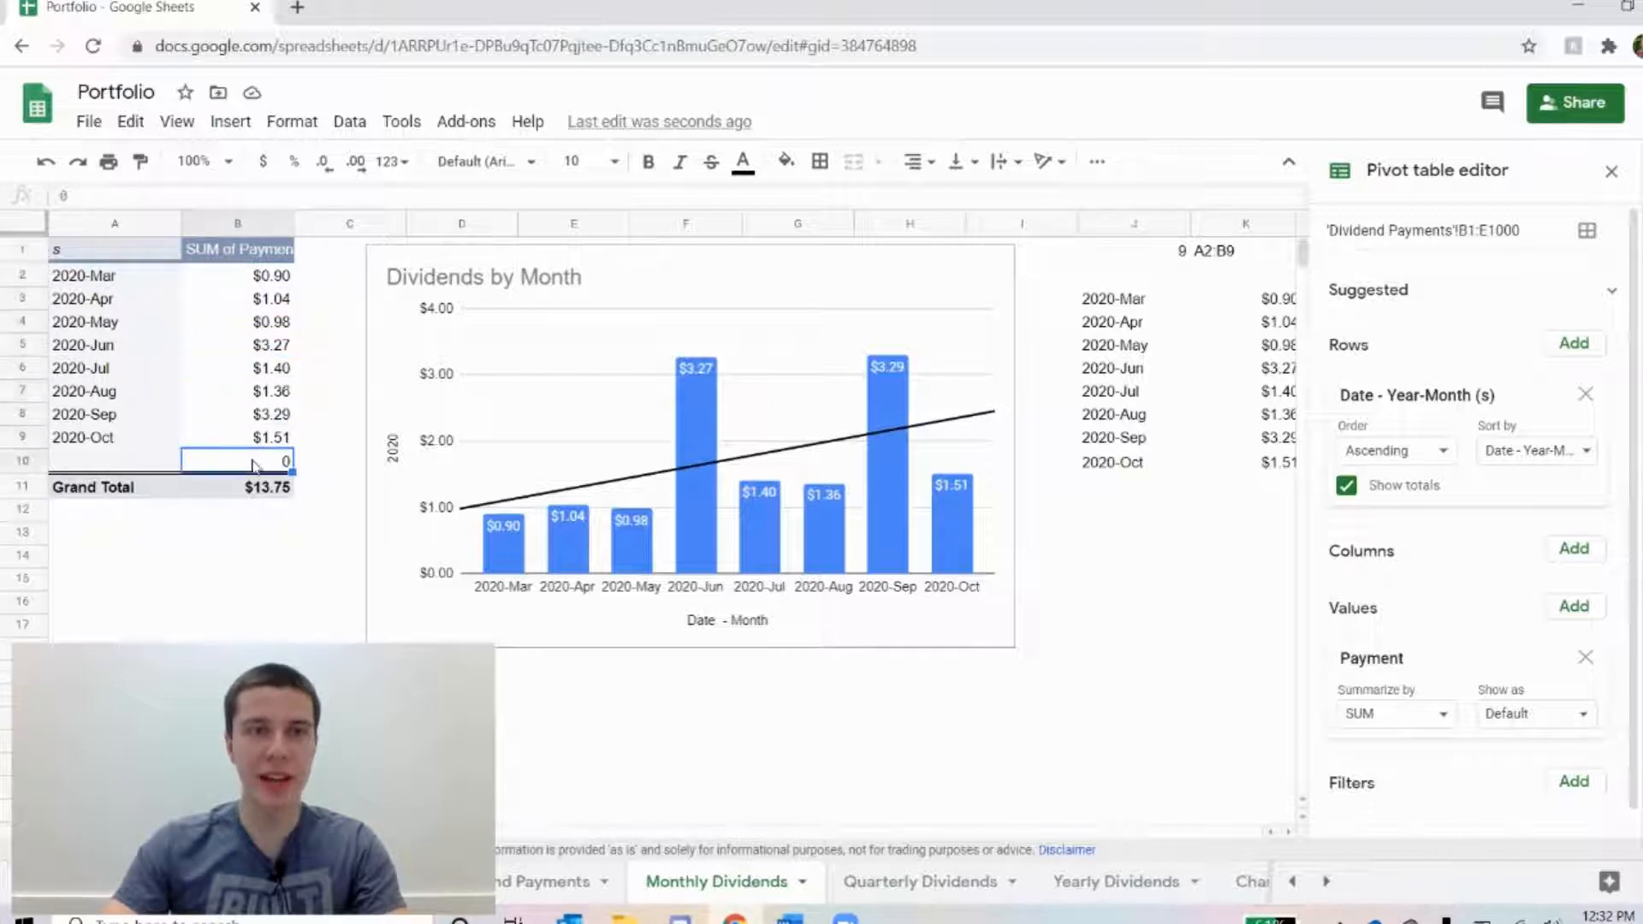
# Test J1's count formula by entering 0 in B12 below the Grand Total, and clear that test value.
pyautogui.click(254, 484)
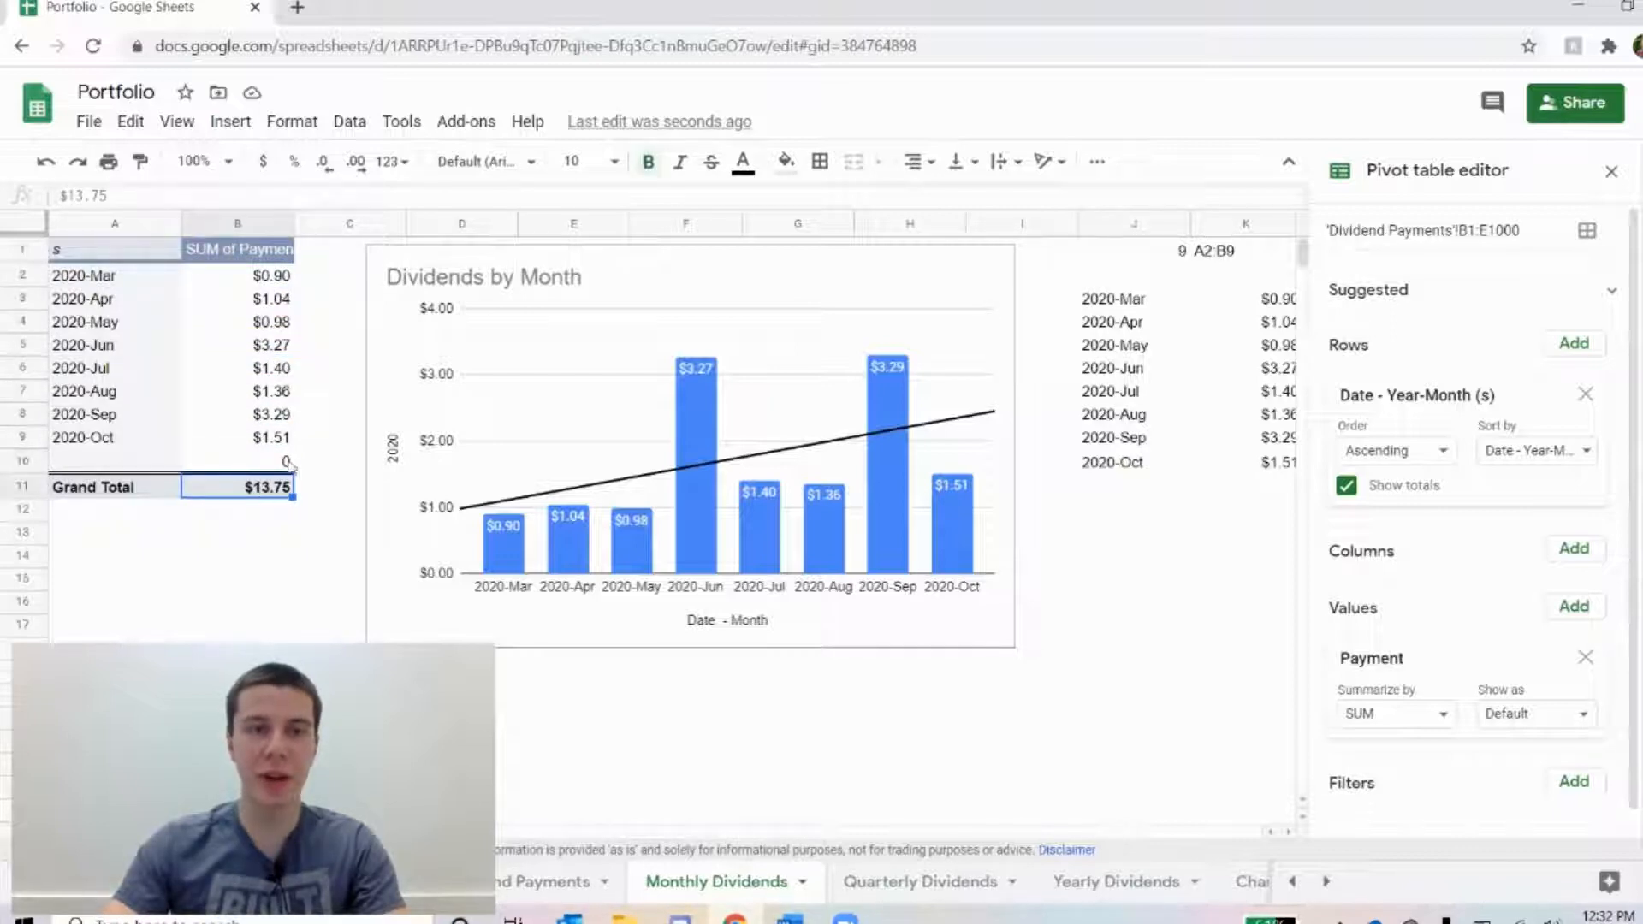
pyautogui.click(1151, 251)
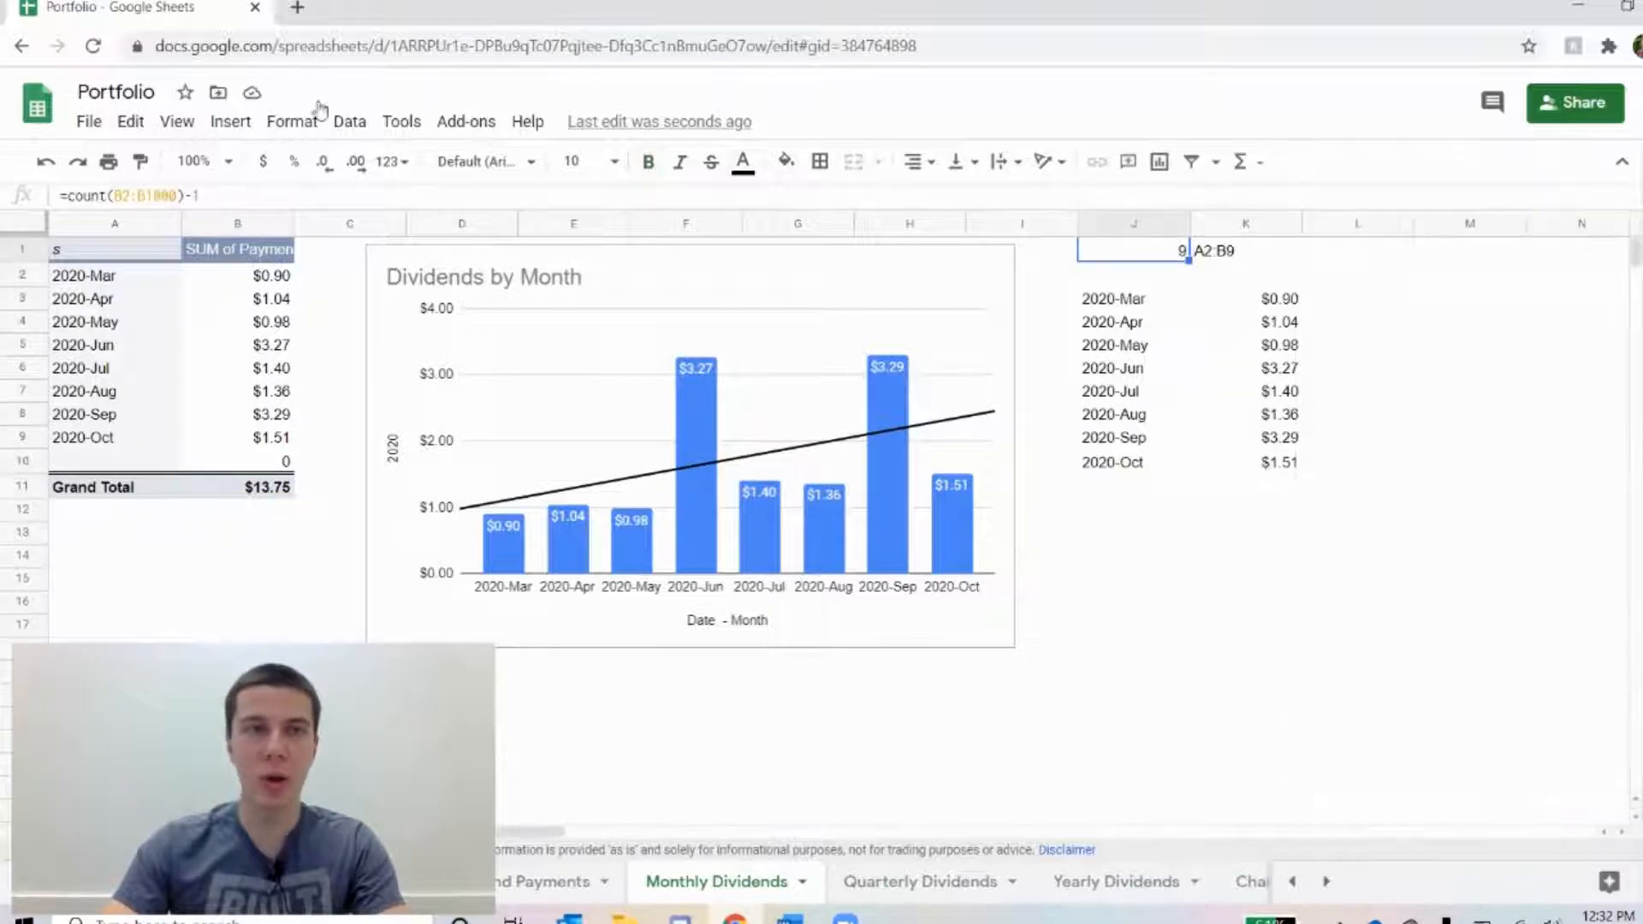
pyautogui.click(265, 515)
pyautogui.write('0')
pyautogui.press('Return')
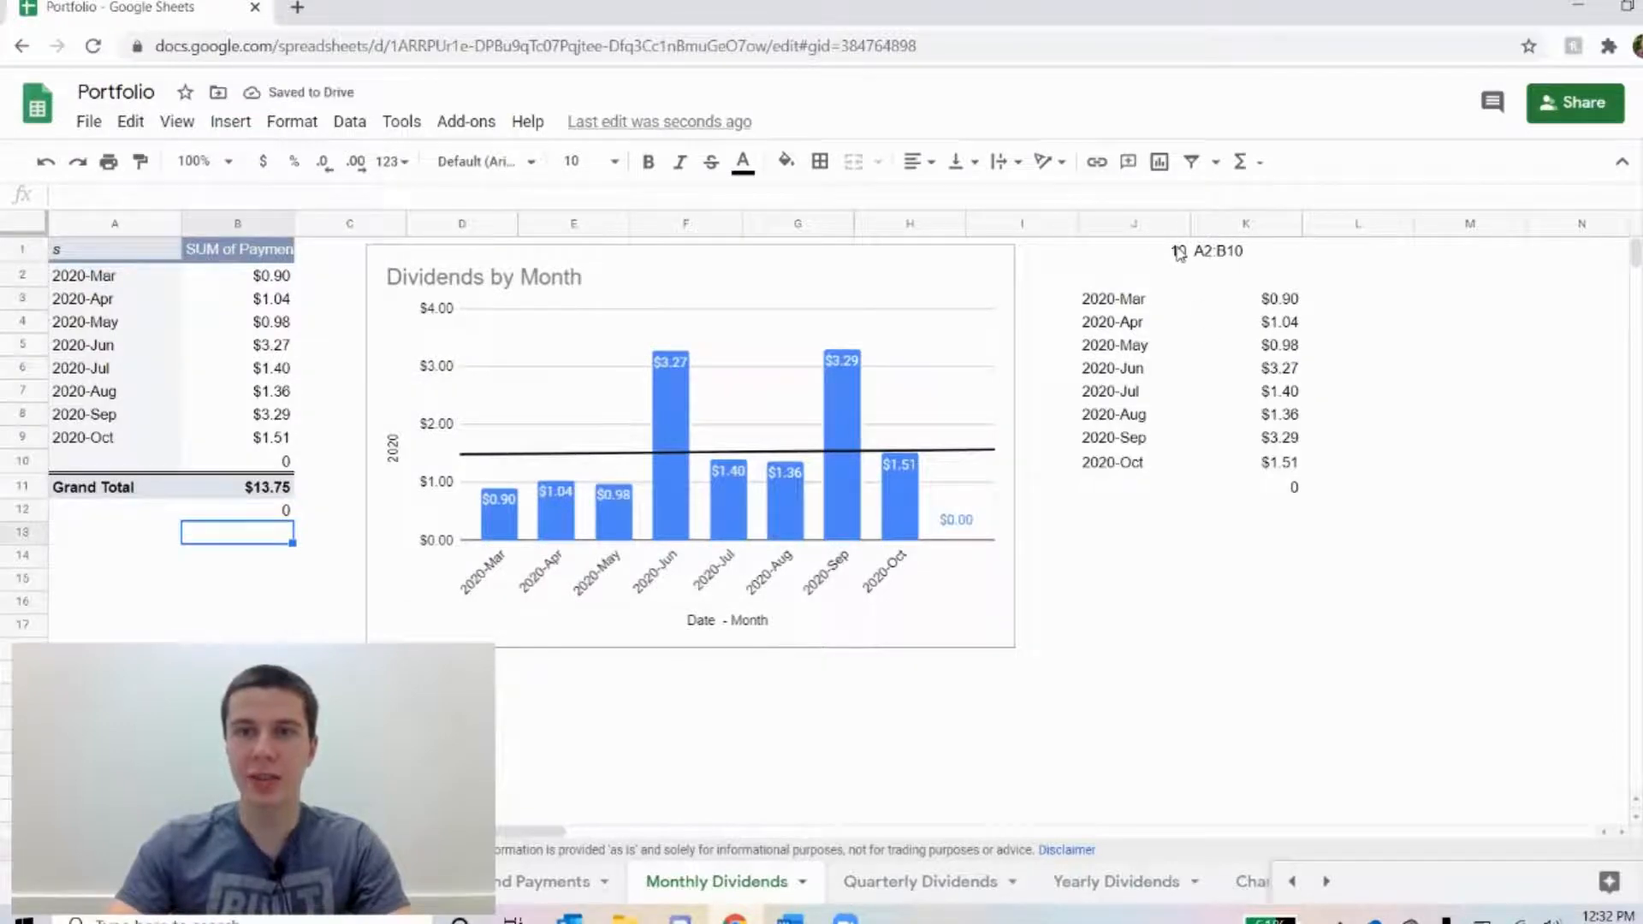
pyautogui.click(284, 511)
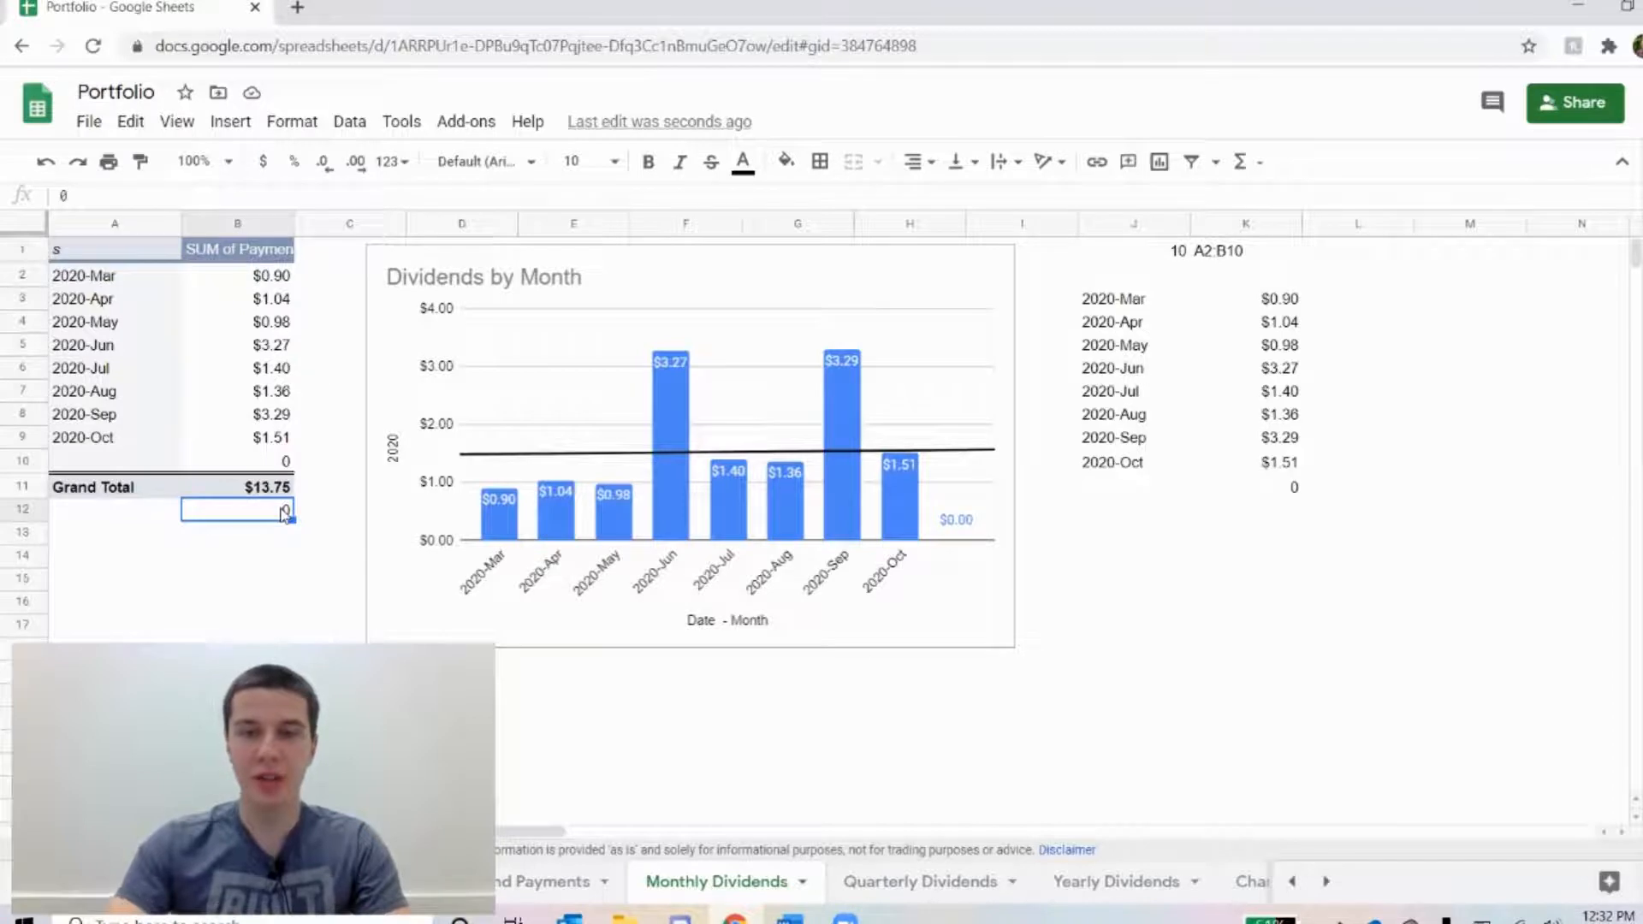
pyautogui.press('Delete')
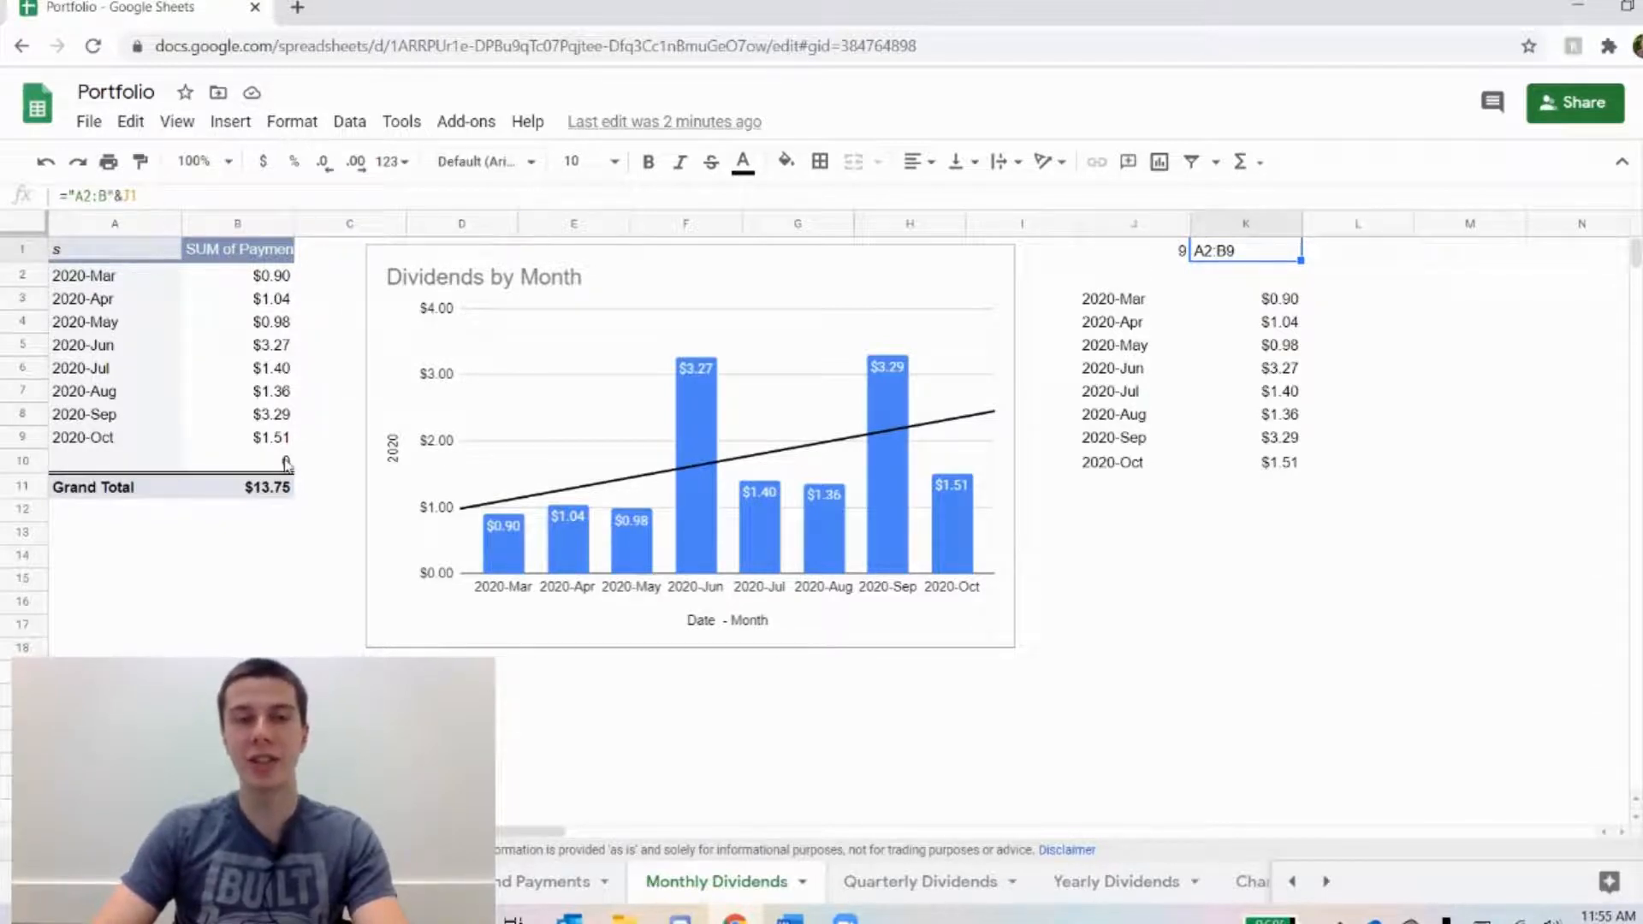
# Inspect the formula in K1 that builds the range text and the indirect formula in J3 that uses it.
pyautogui.click(76, 195)
pyautogui.moveTo(76, 195); pyautogui.dragTo(107, 196)
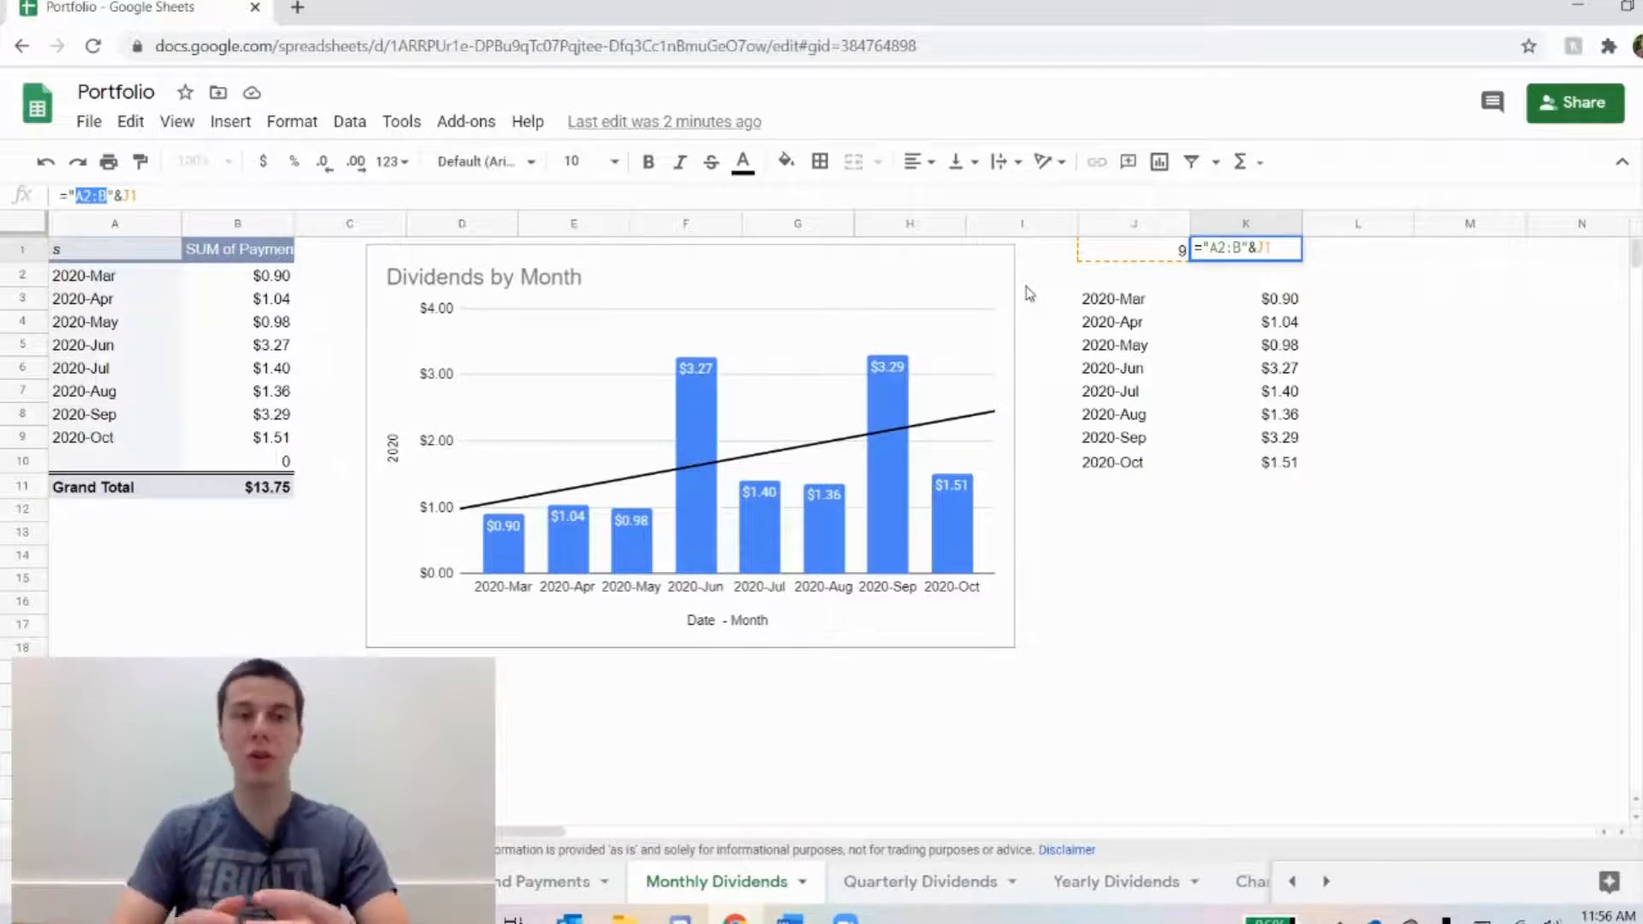
pyautogui.press('Return')
pyautogui.click(1132, 310)
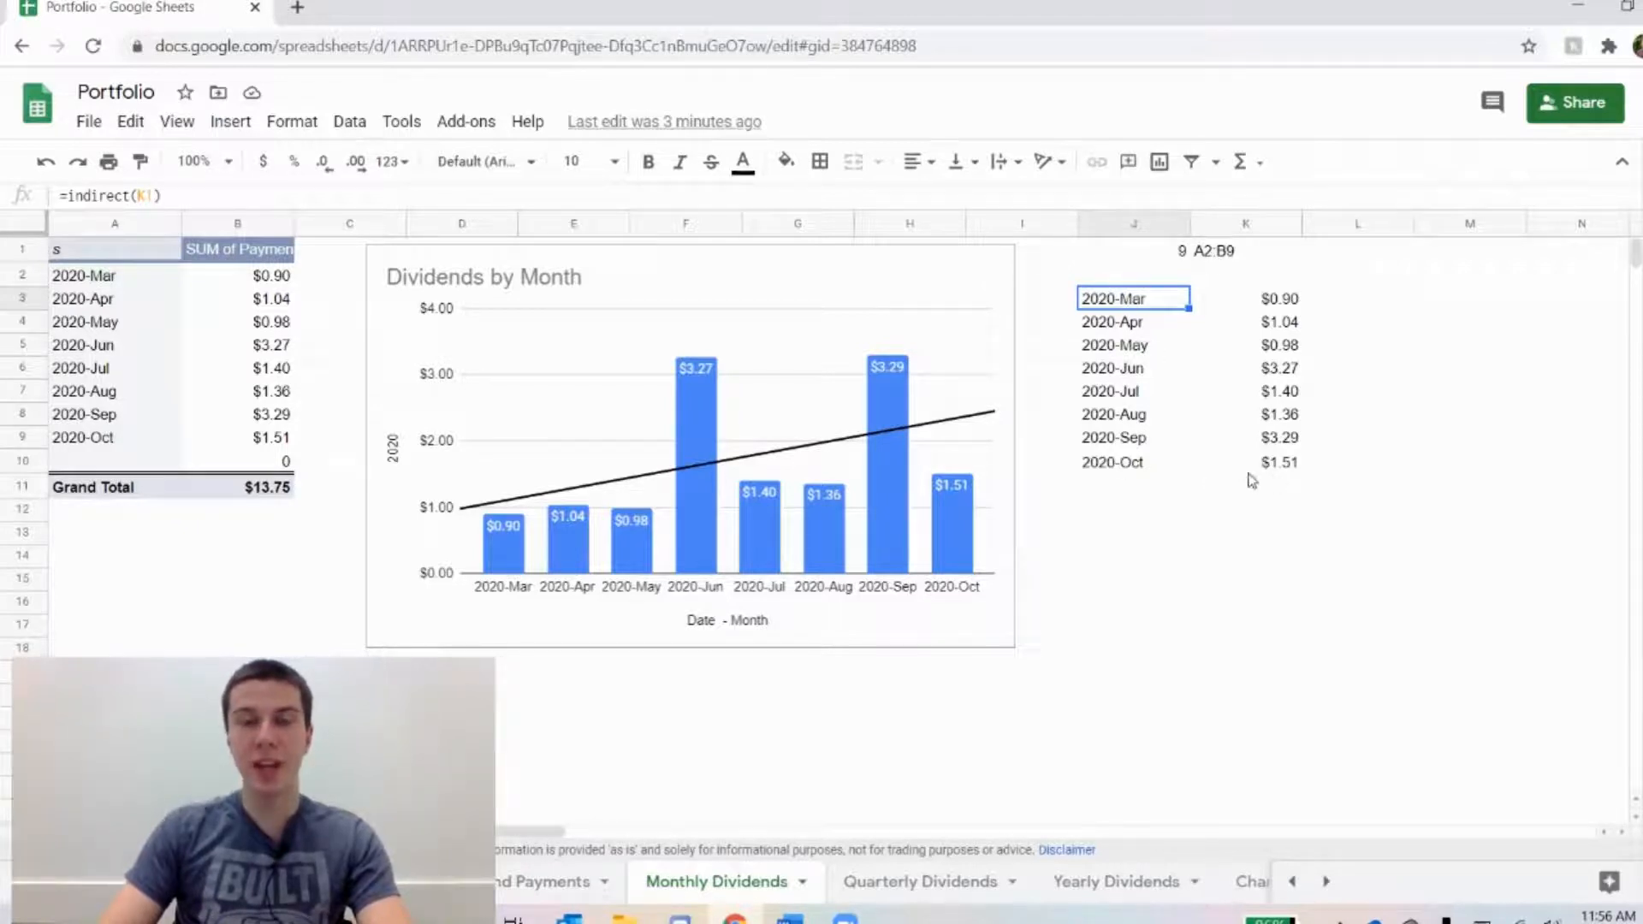
# Review the Dividends by Month chart and view the Quarterly Dividends and Yearly Dividends sheets.
pyautogui.click(809, 349)
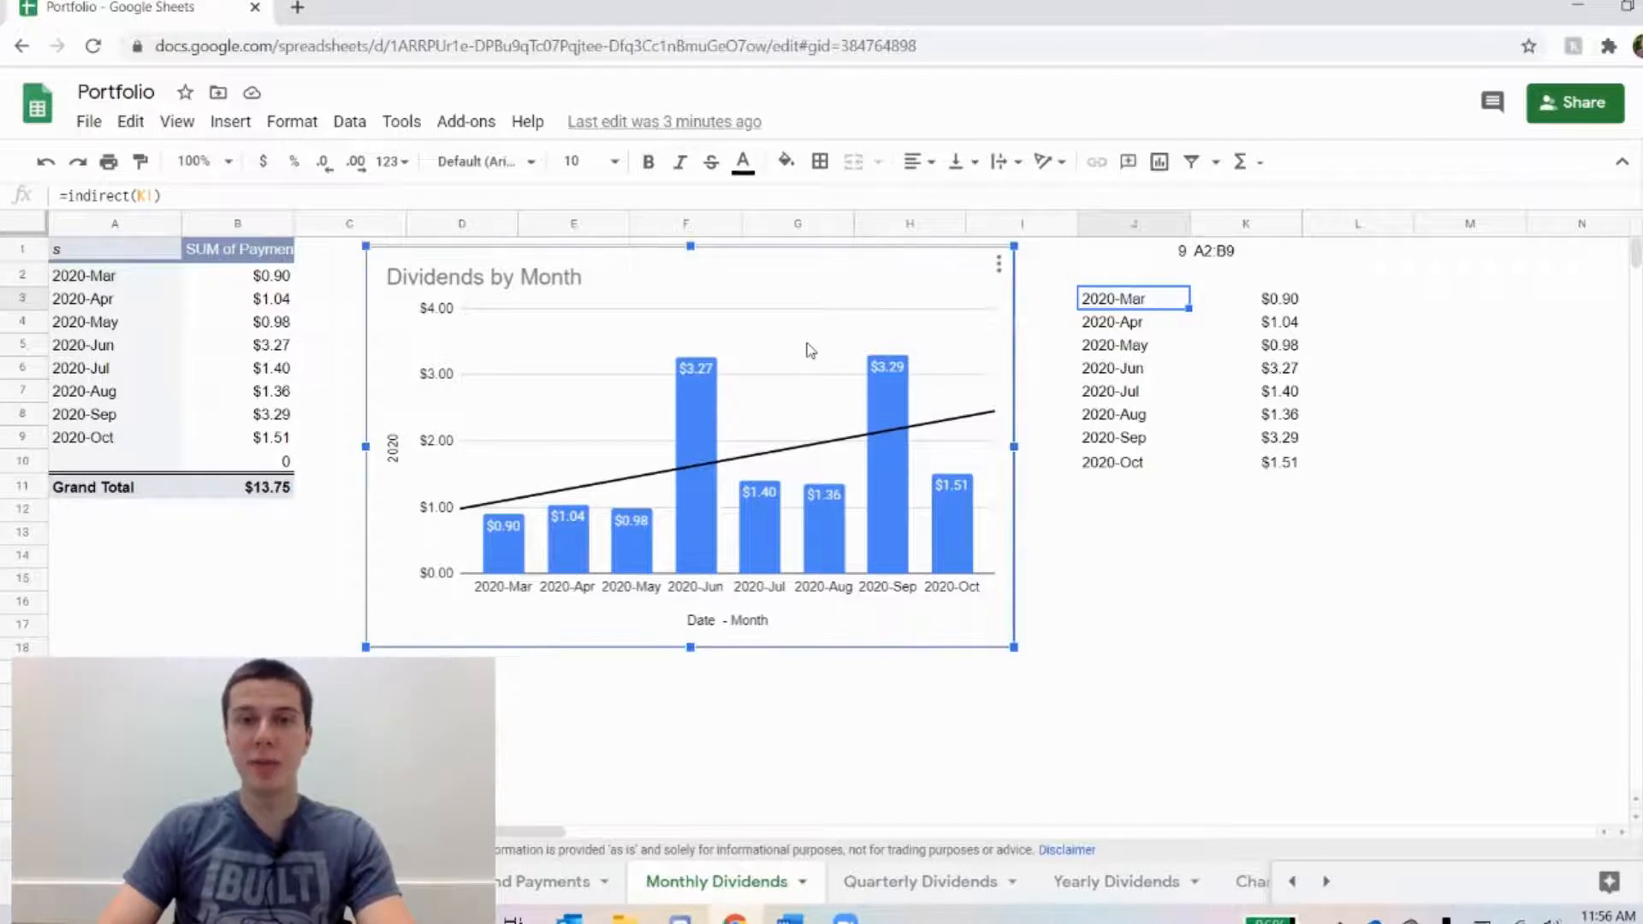
pyautogui.doubleClick(809, 349)
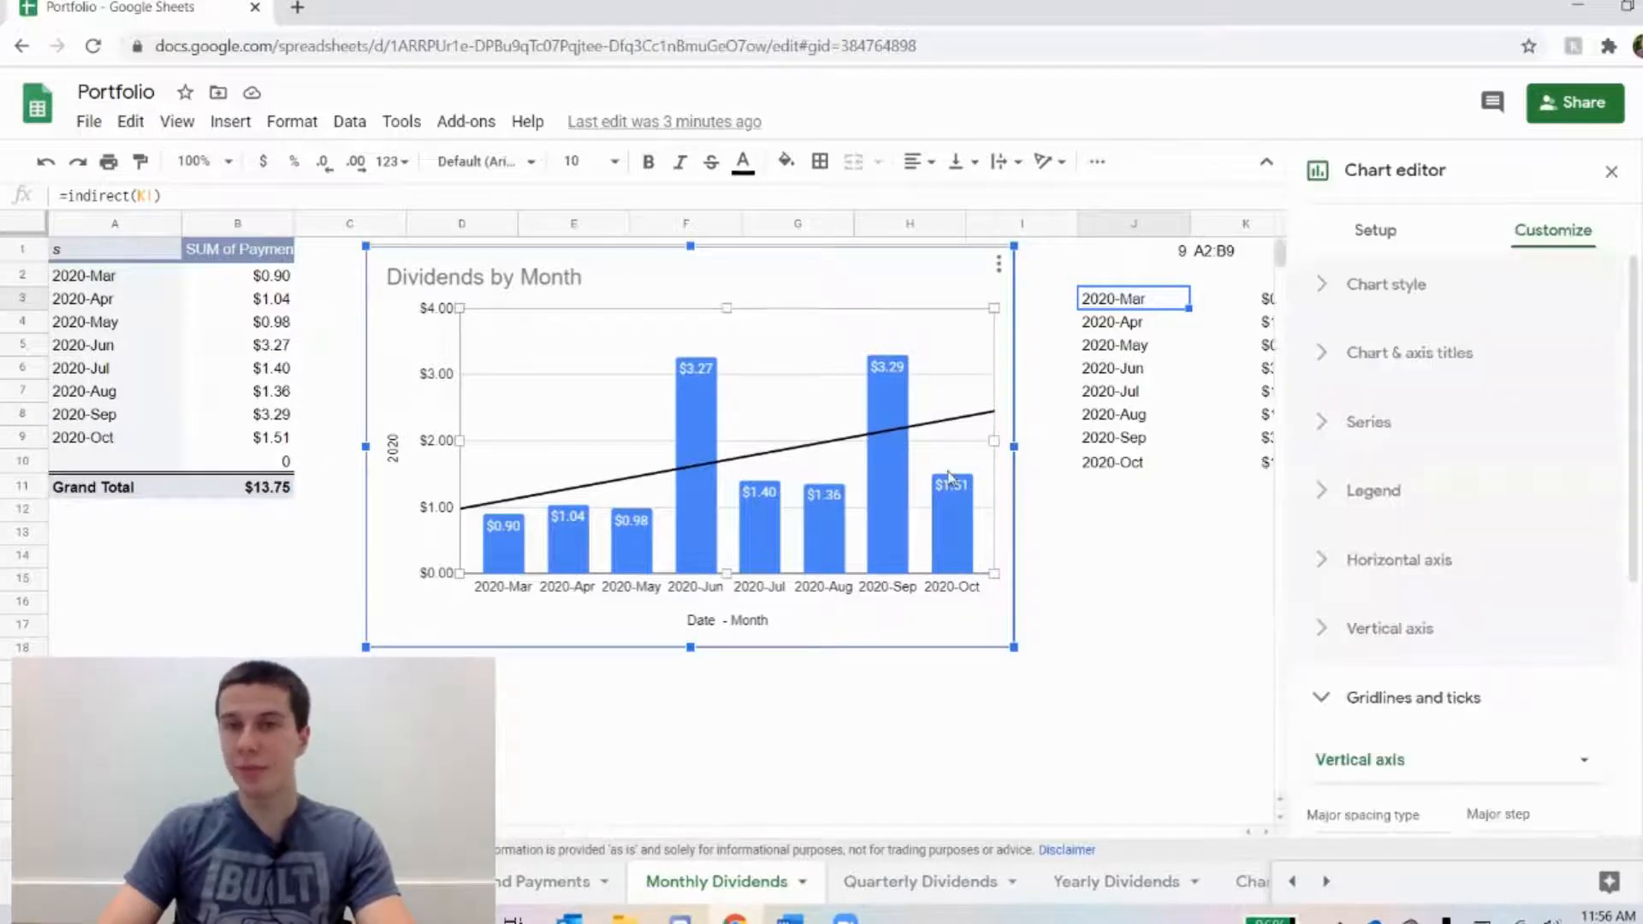
pyautogui.click(1611, 172)
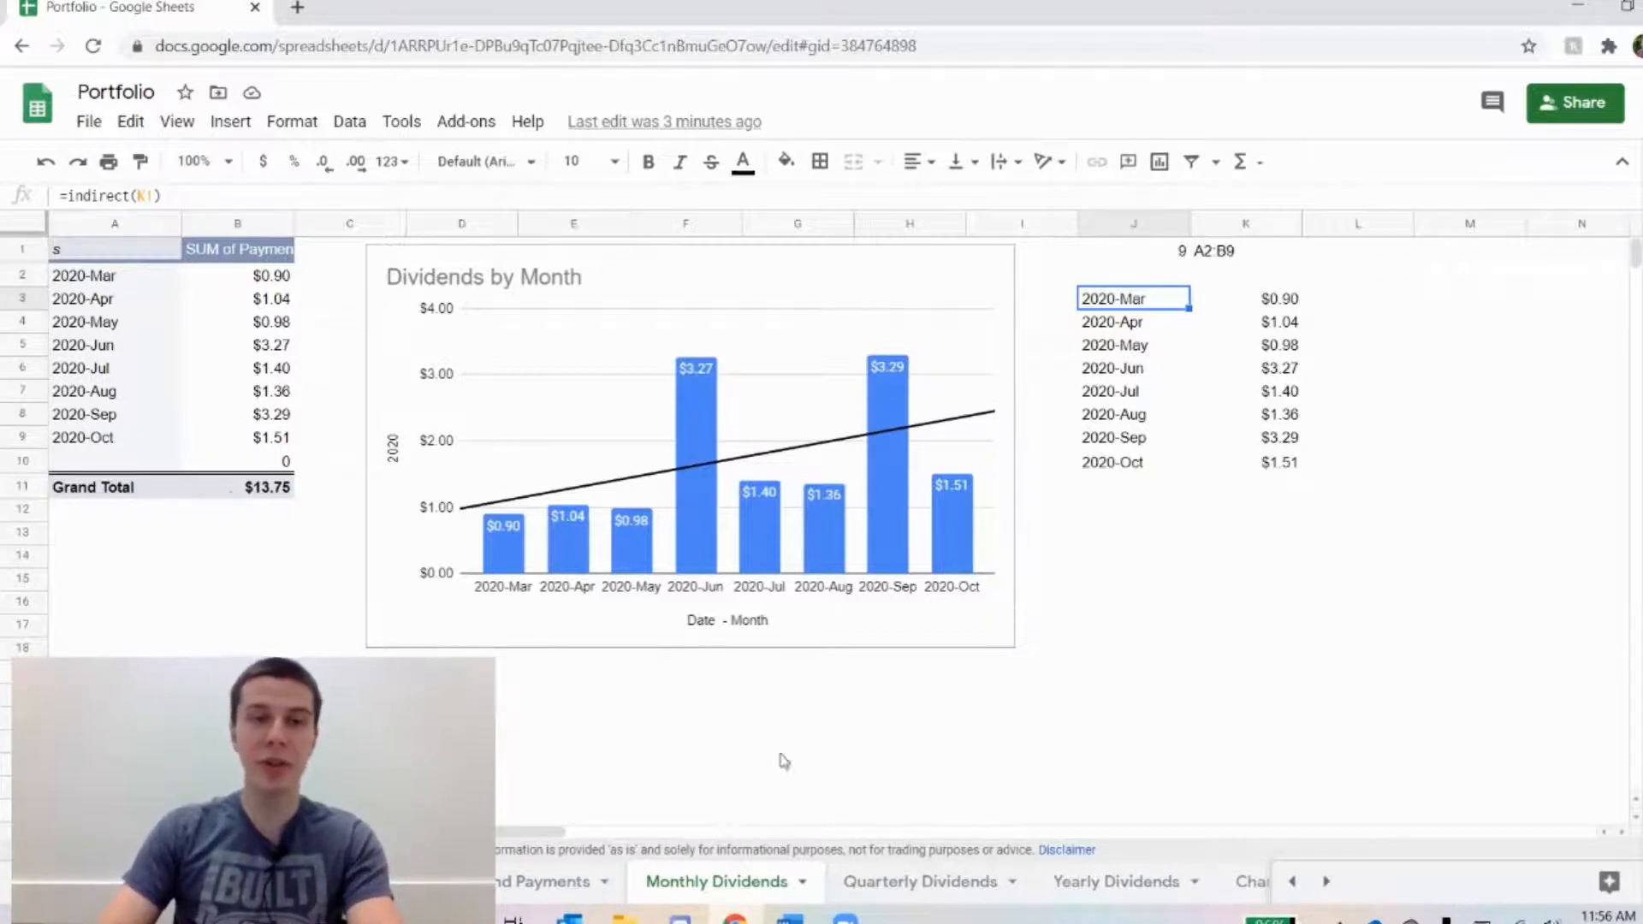
pyautogui.click(933, 888)
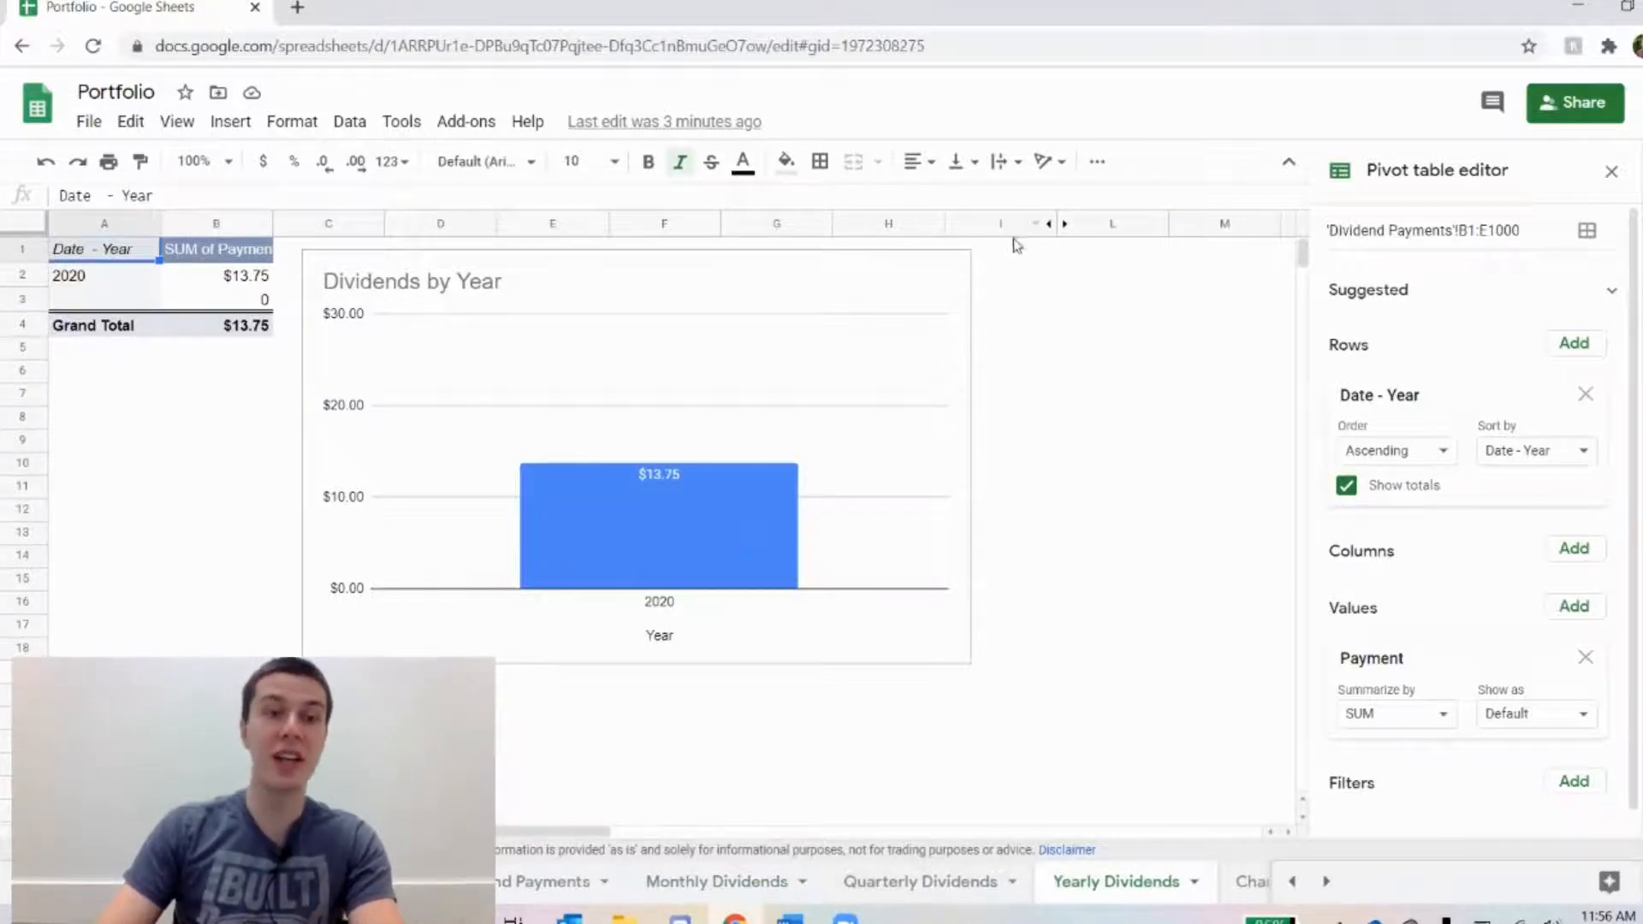
# Start a test payment in row 47 of the Dividend Payments sheet with ticker CSCO and date 1/21/2021.
pyautogui.click(571, 882)
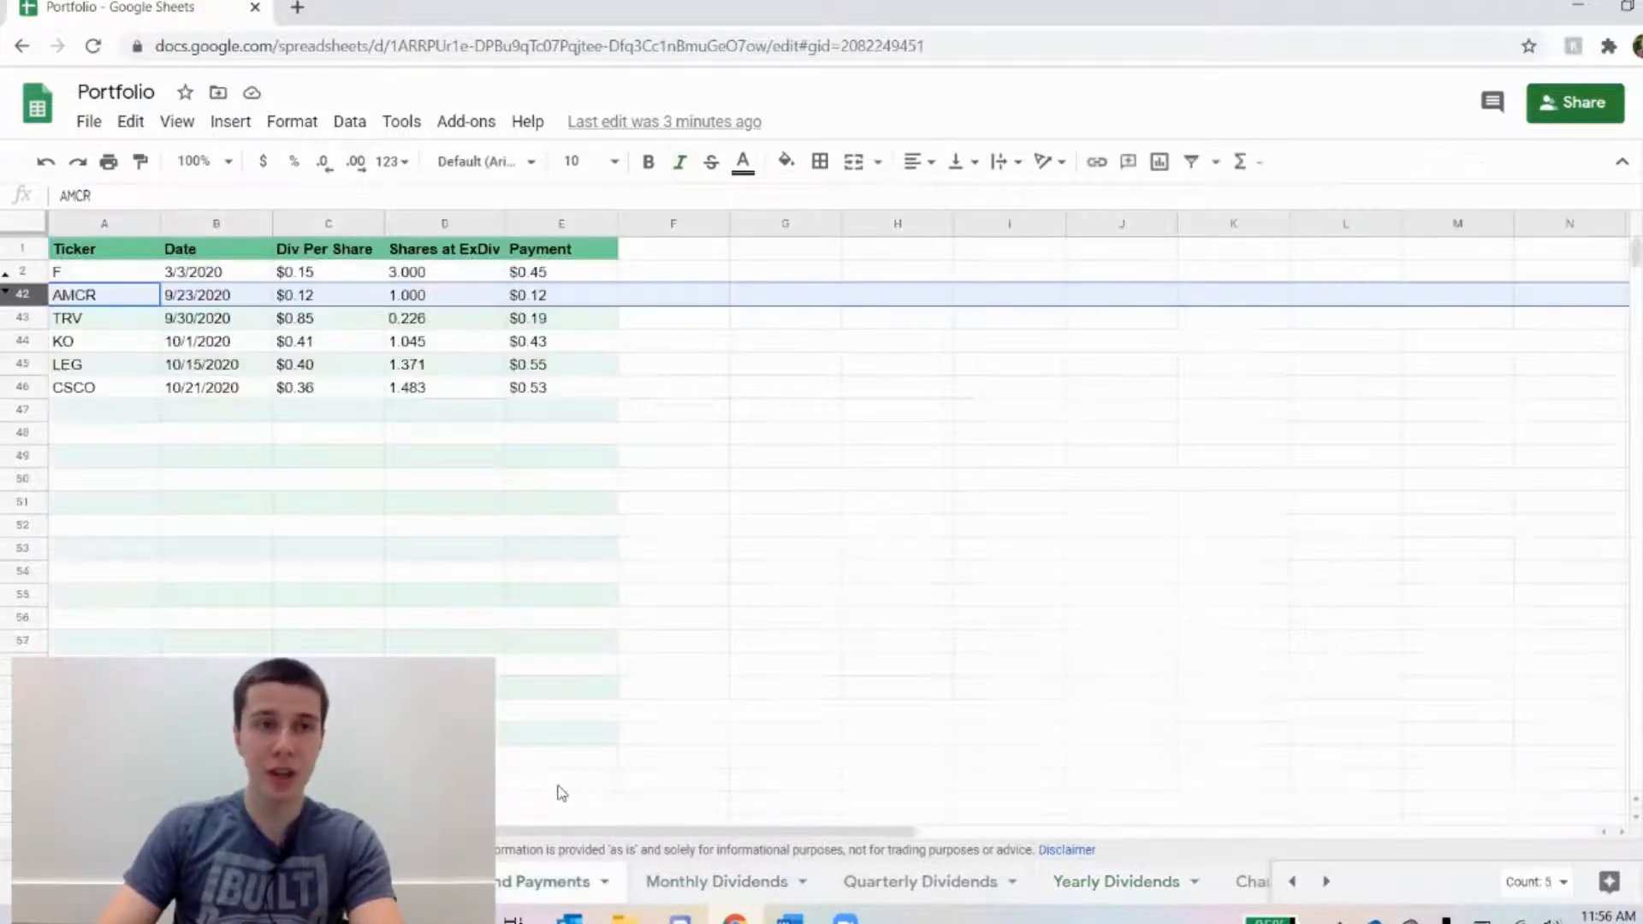
pyautogui.click(87, 414)
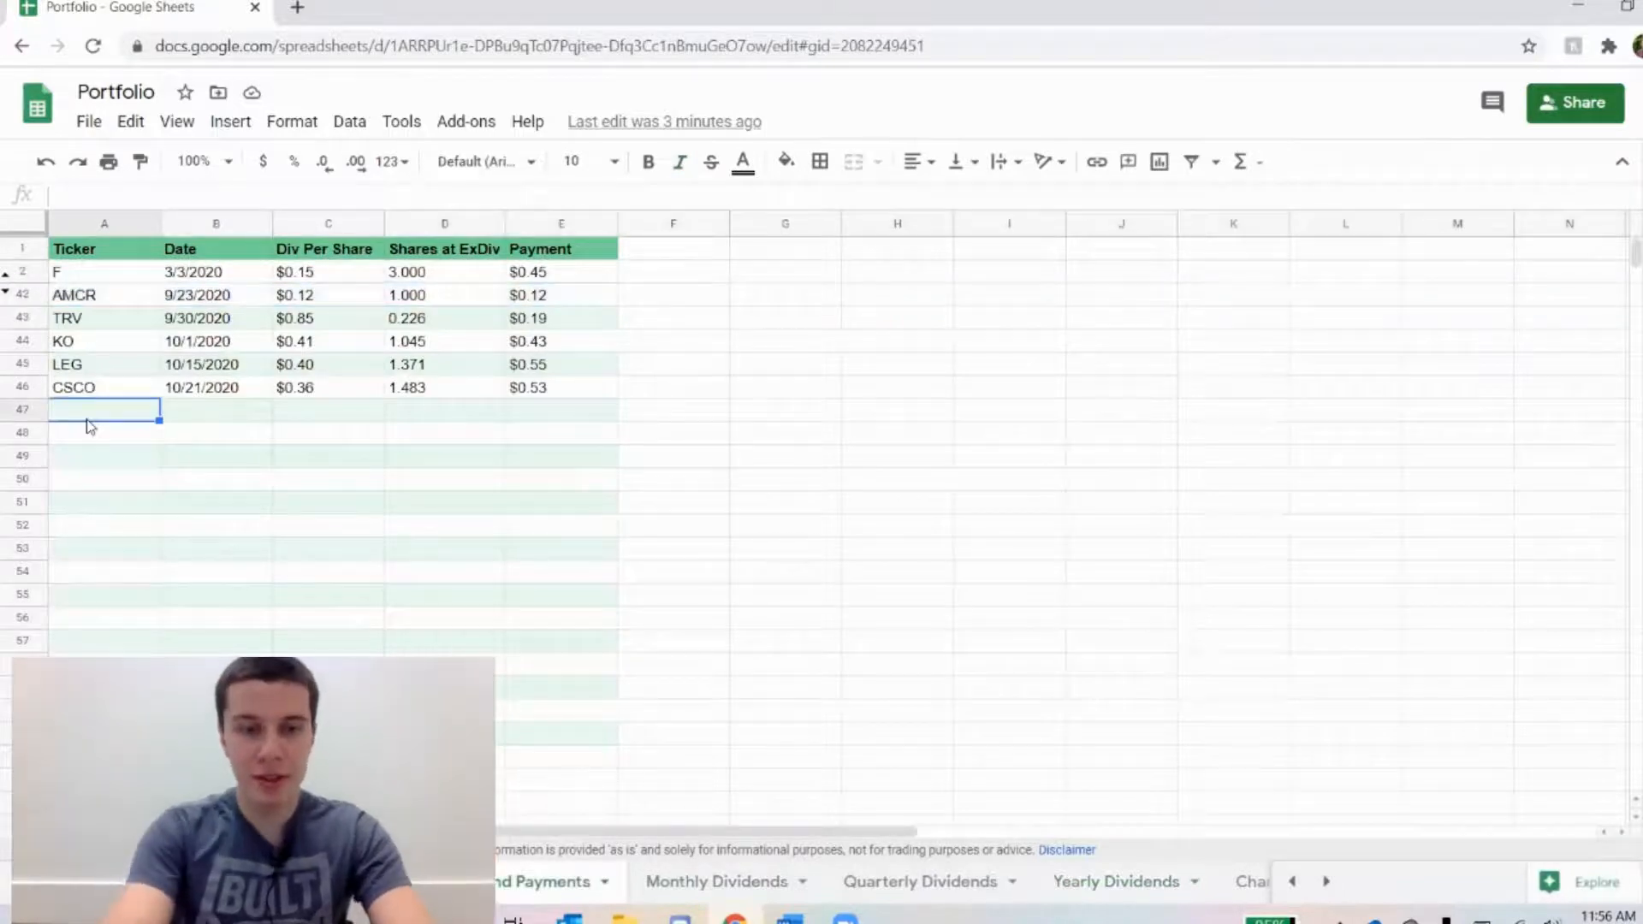
pyautogui.write('CSCO')
pyautogui.press('Tab')
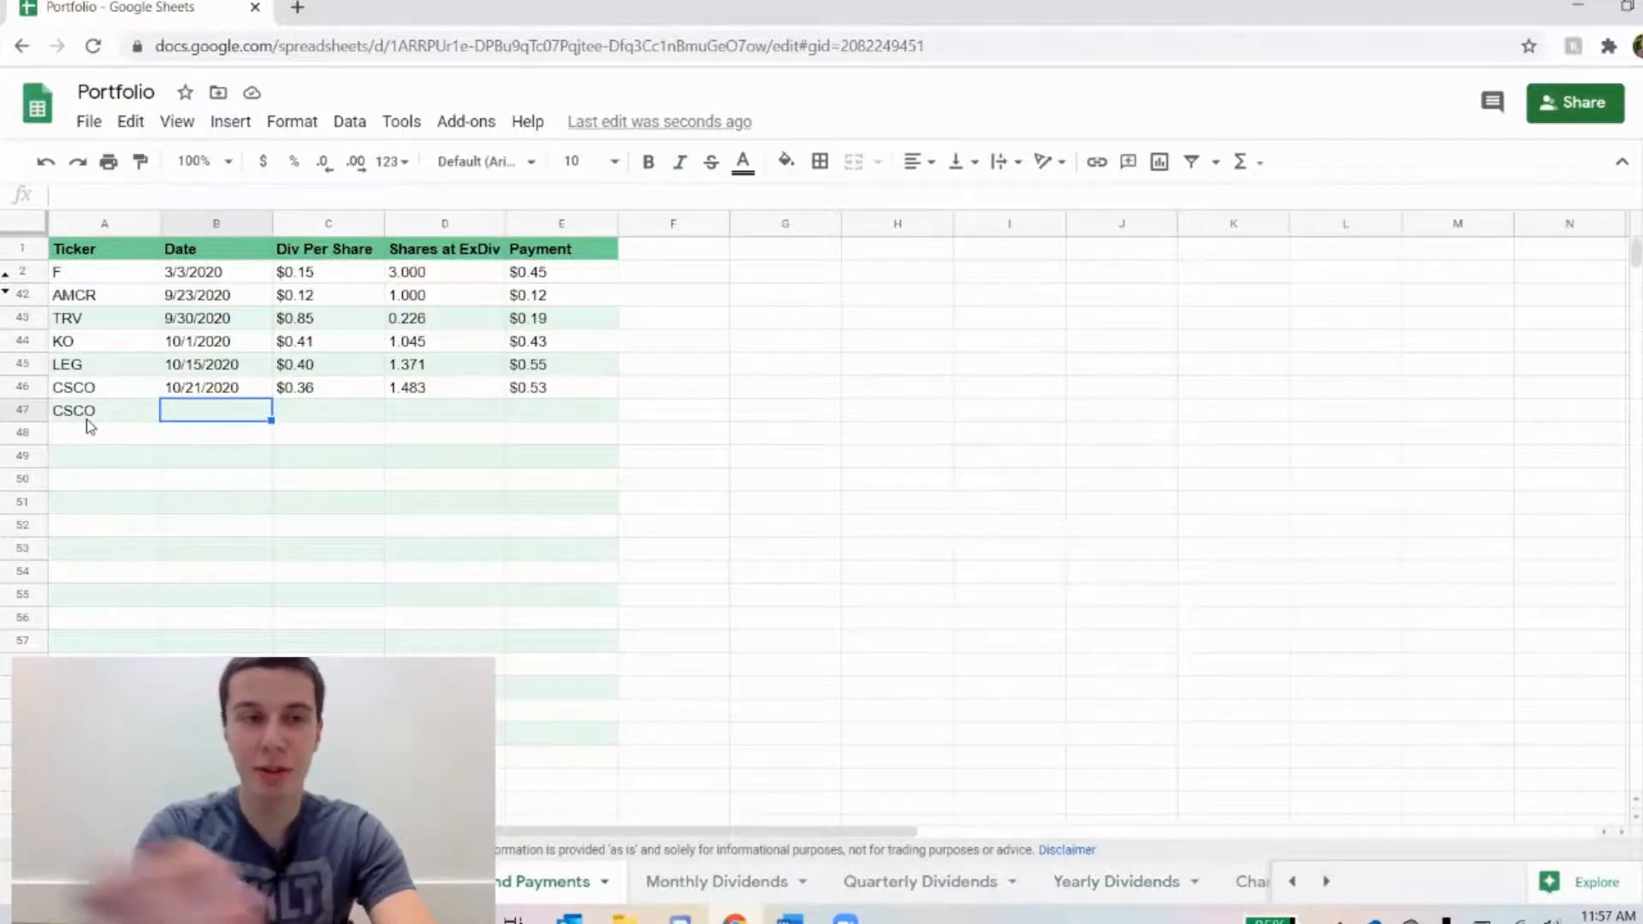
pyautogui.write('1/')
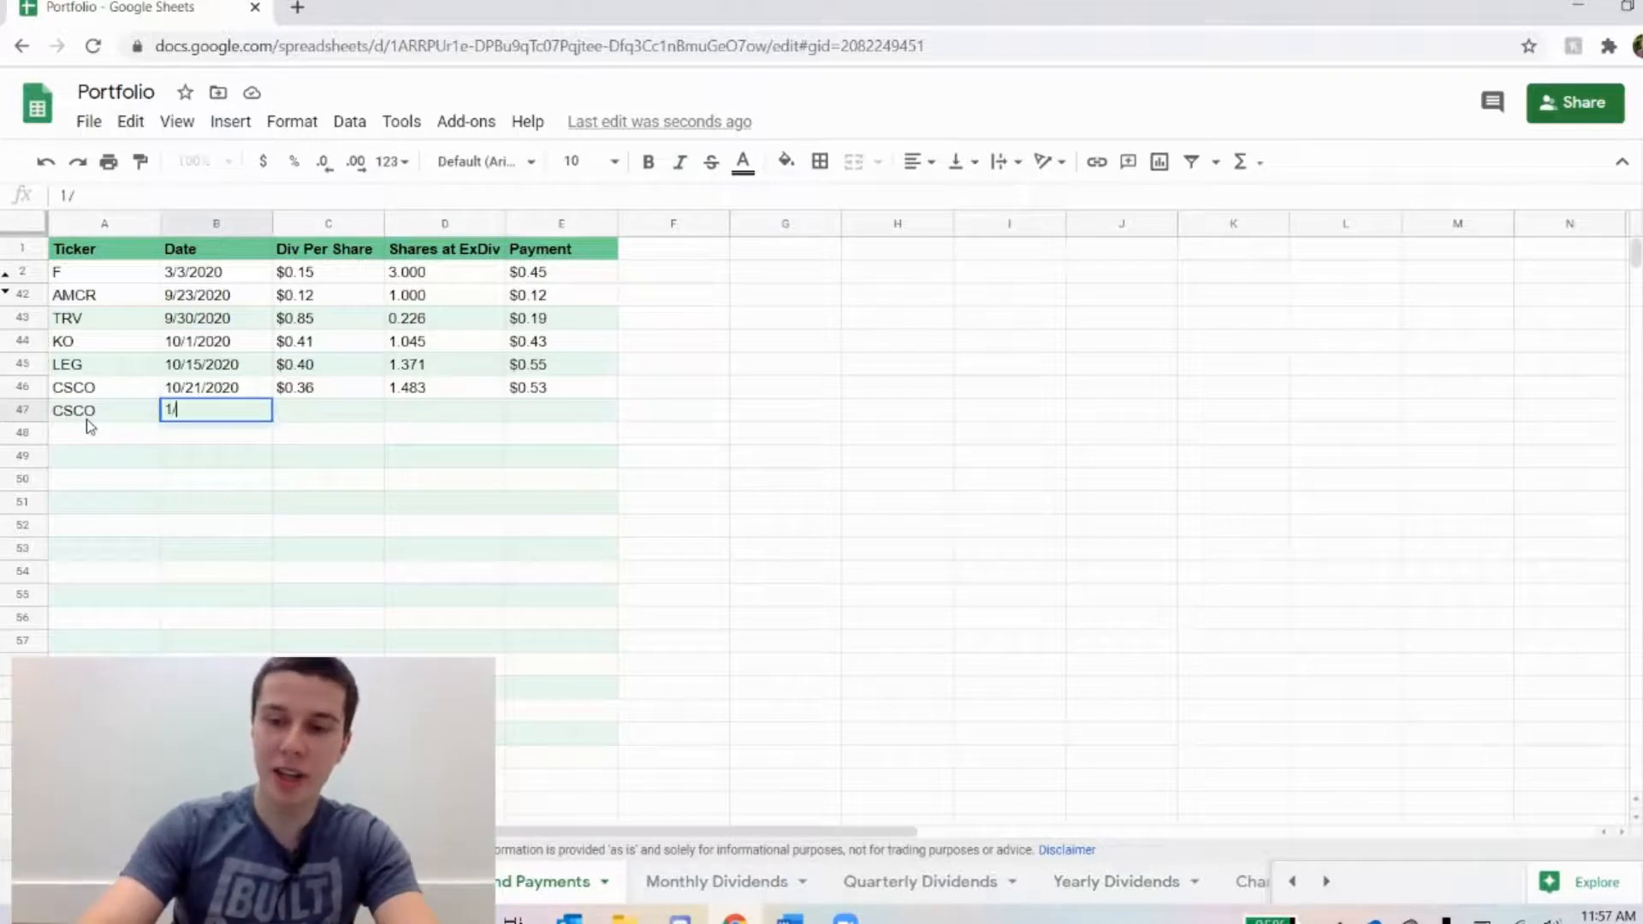
pyautogui.write('21/2020')
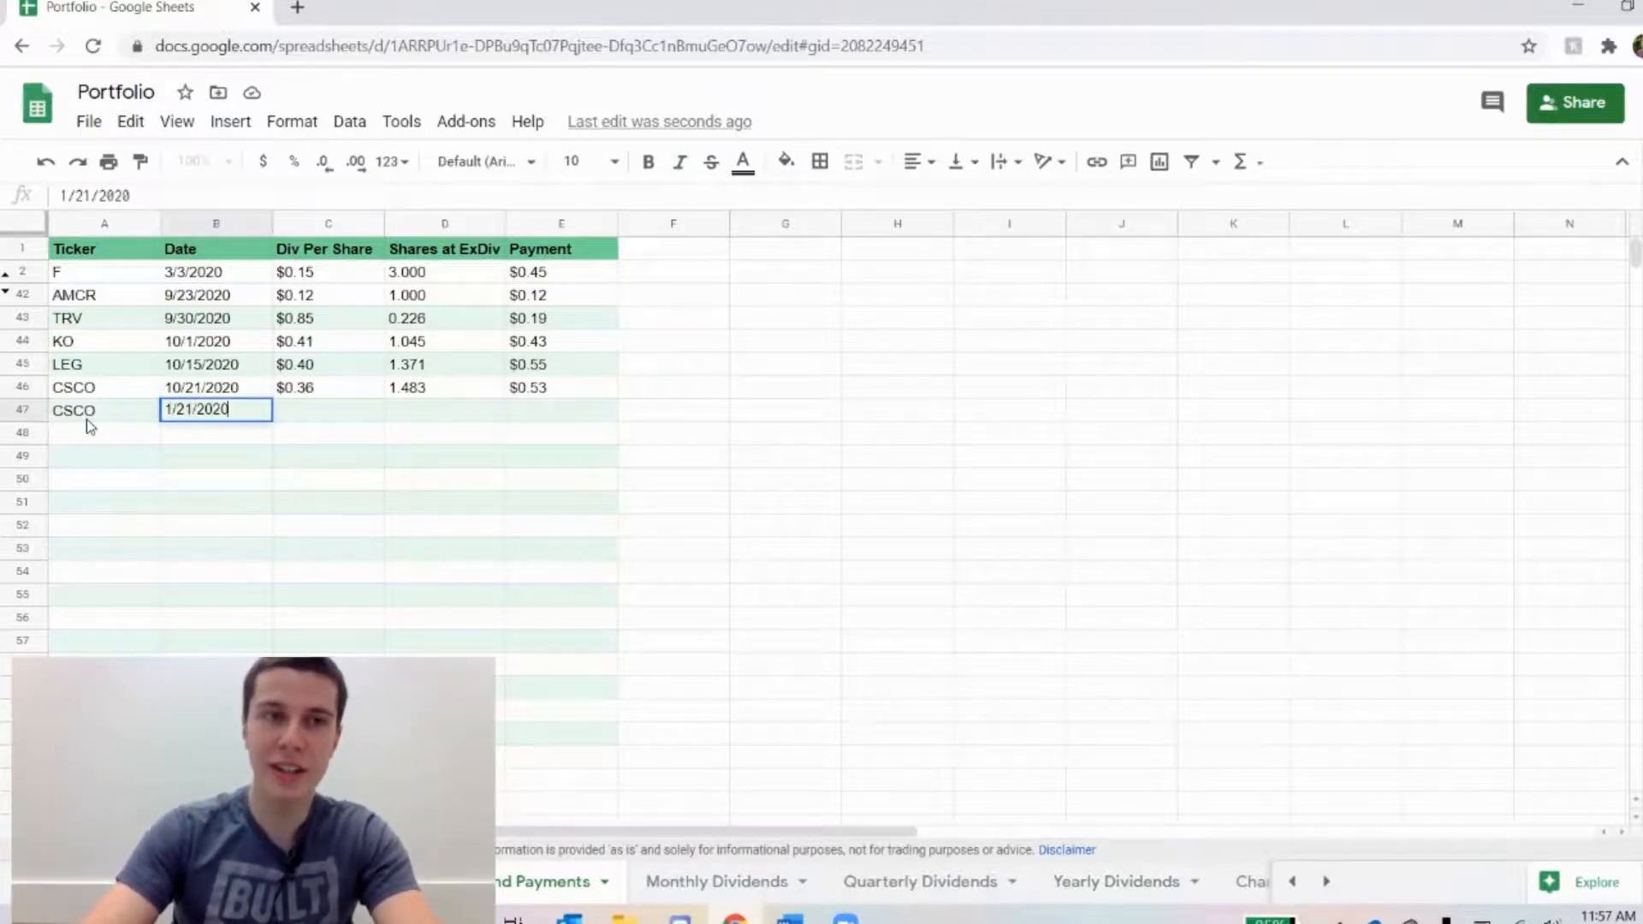
pyautogui.press('BackSpace')
pyautogui.write('1')
pyautogui.press('Return')
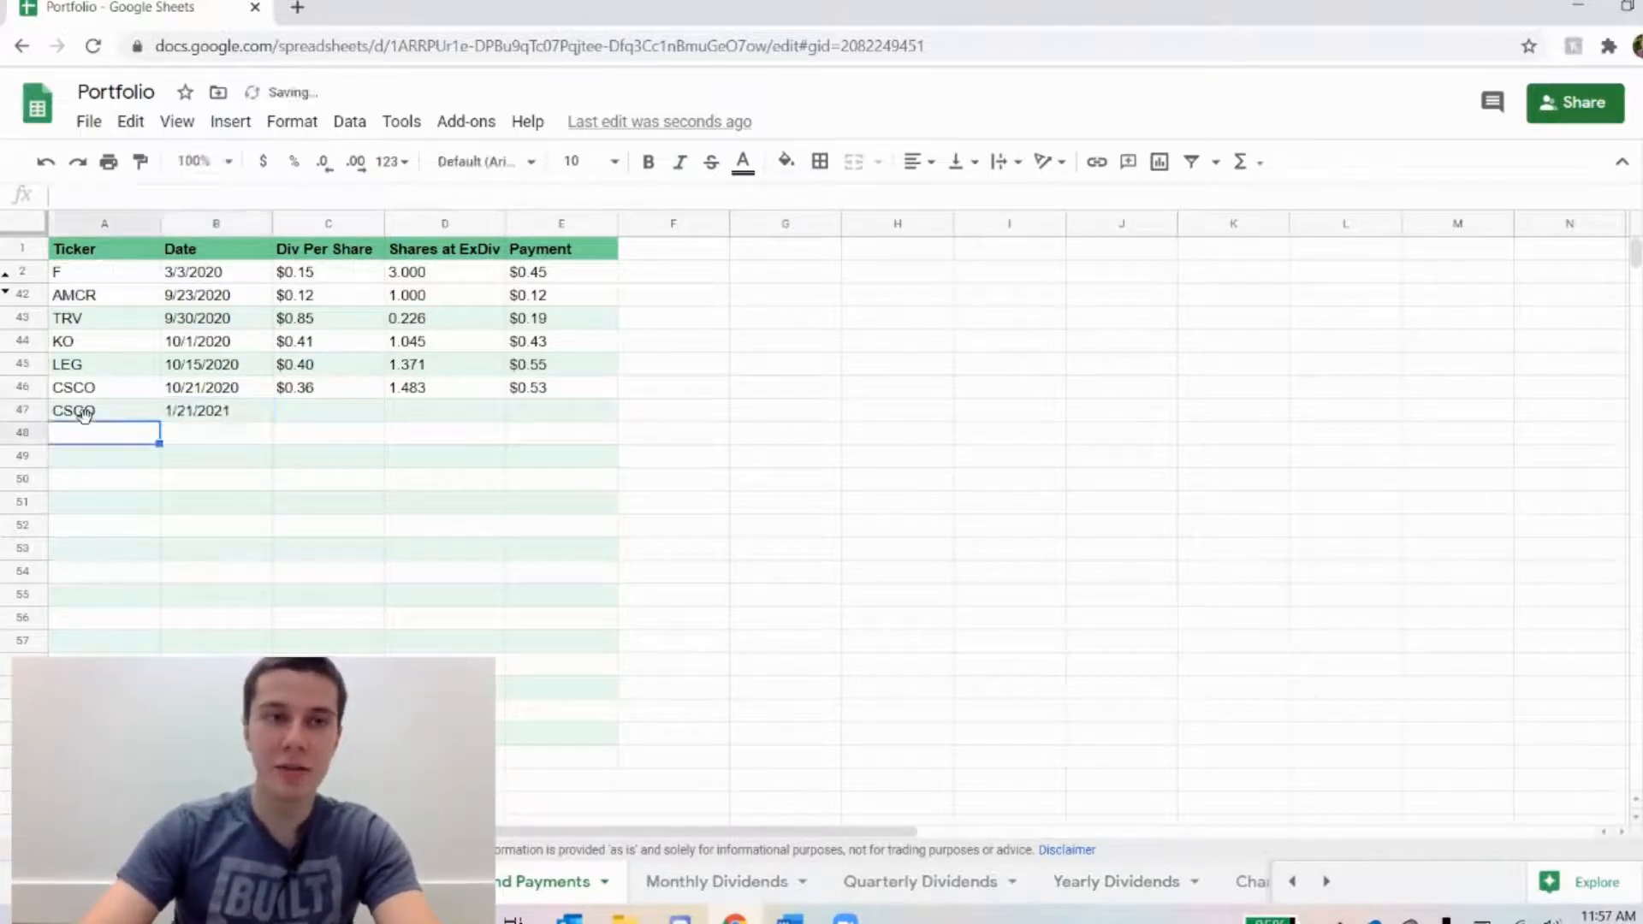
# Complete the test CSCO row with a dividend per share of .36, 1.483 shares at ex-dividend and a payment of .53.
pyautogui.click(335, 413)
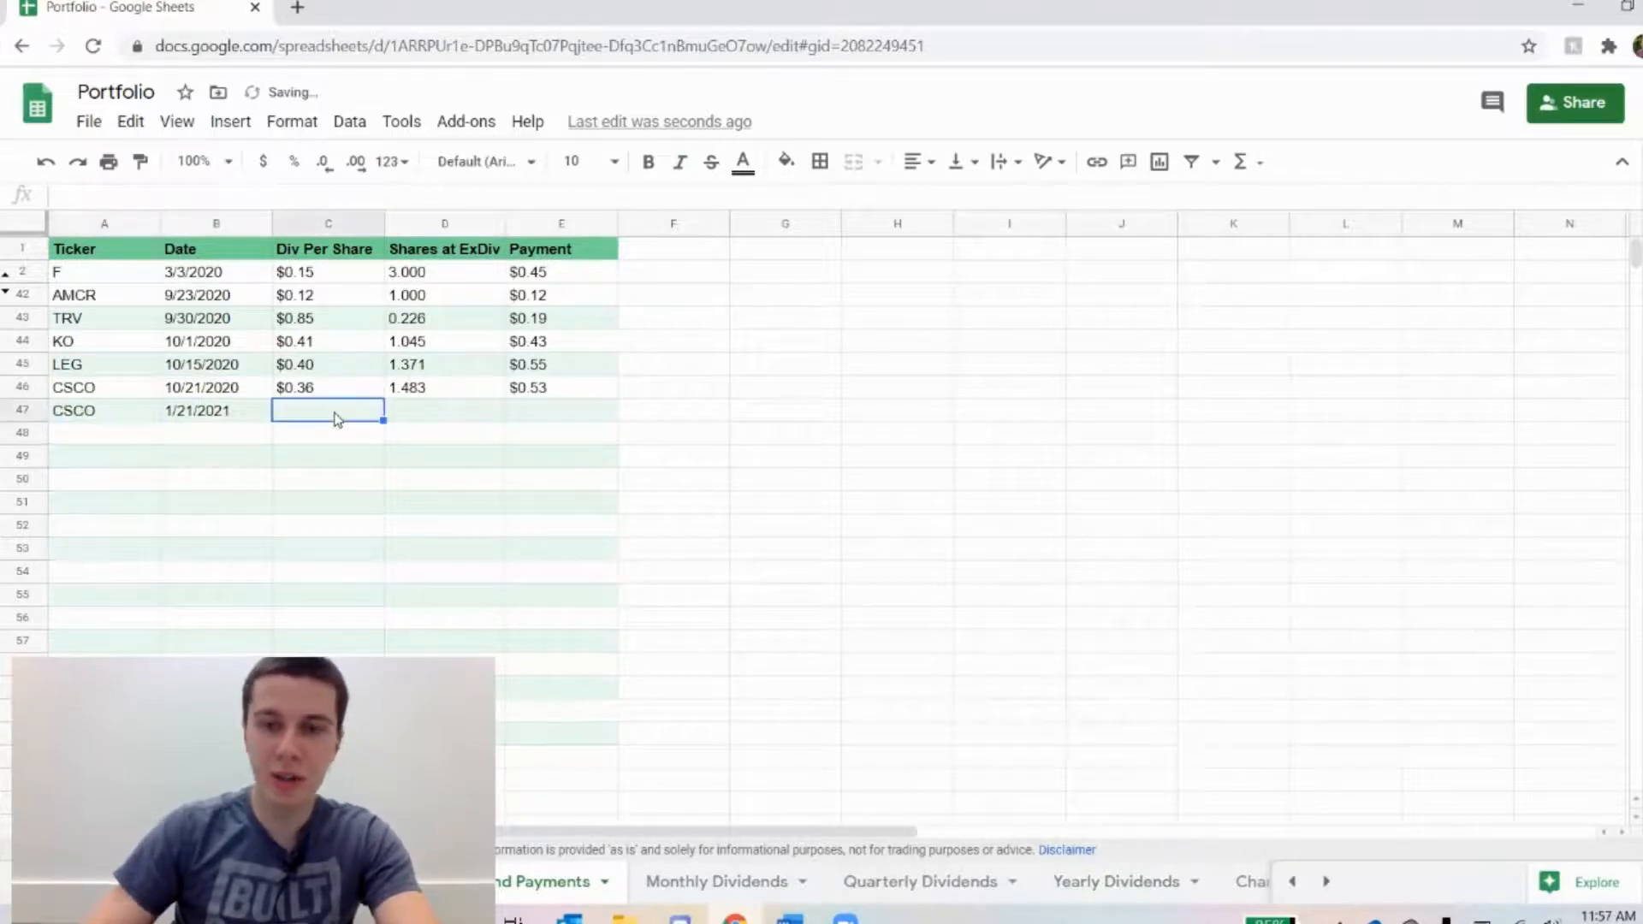
pyautogui.doubleClick(335, 411)
pyautogui.write('.36')
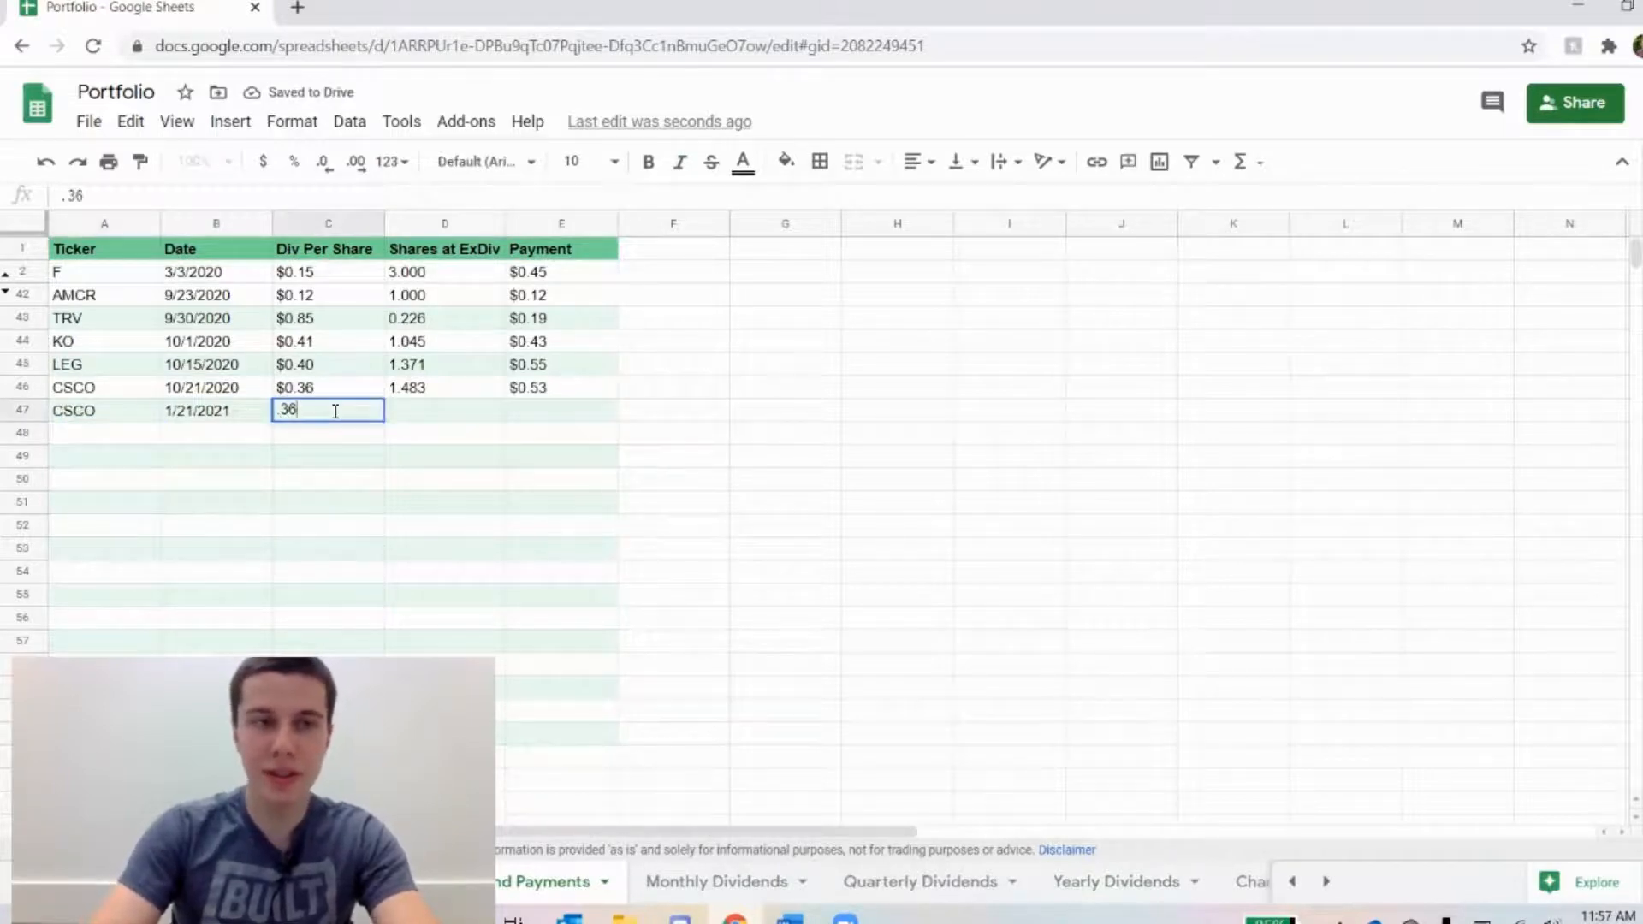
pyautogui.press('Tab')
pyautogui.write('1.483')
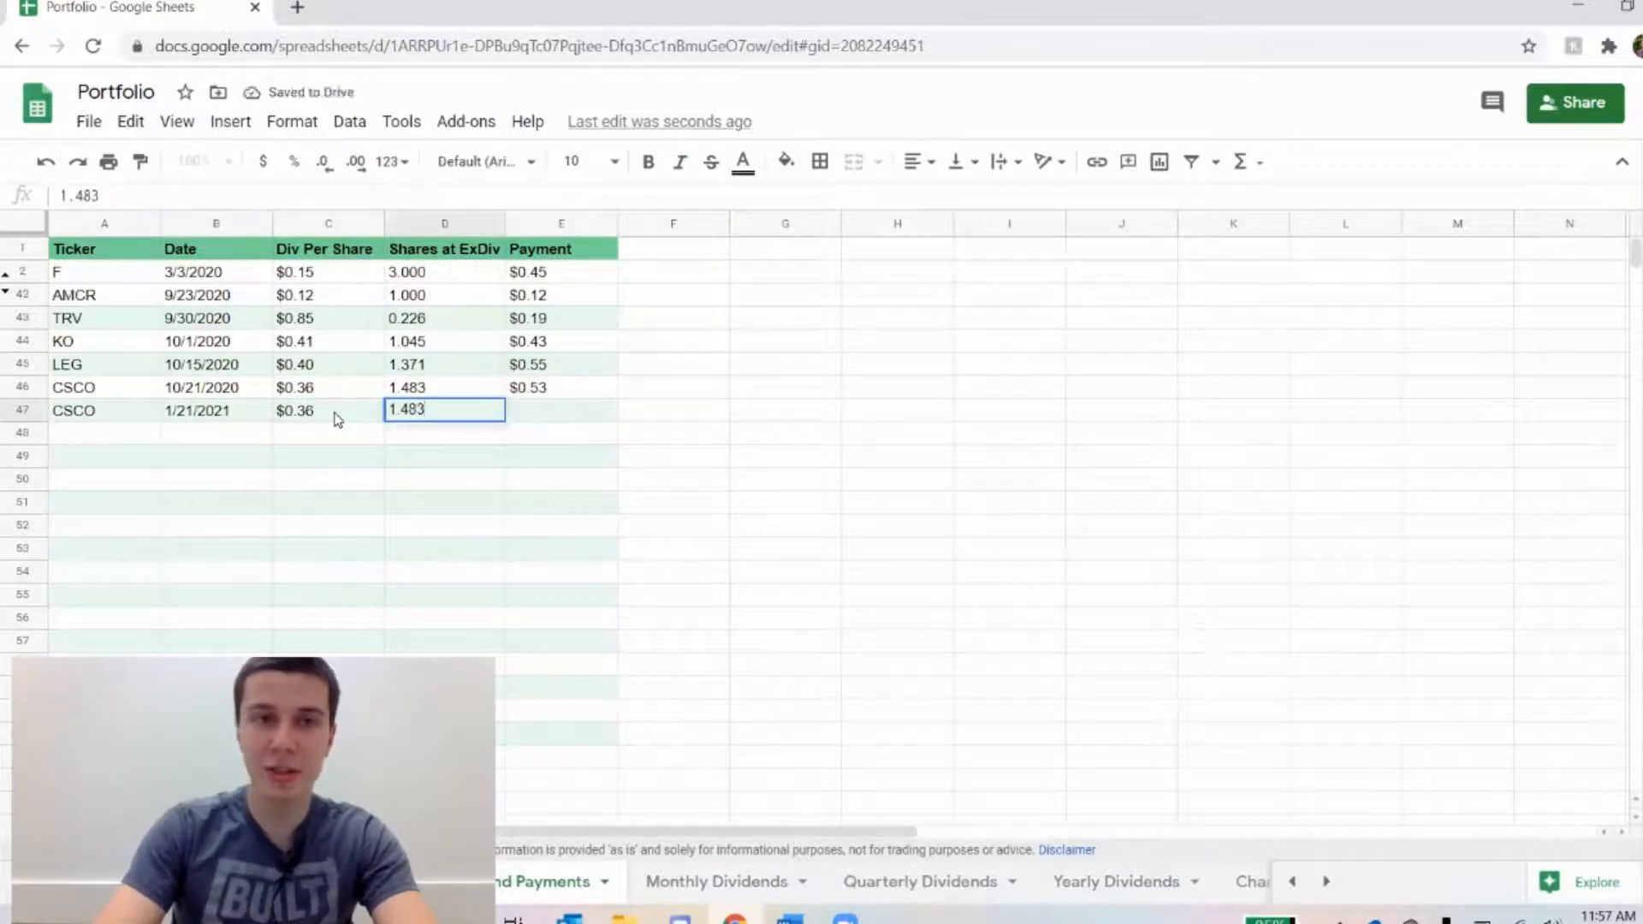
pyautogui.press('Return')
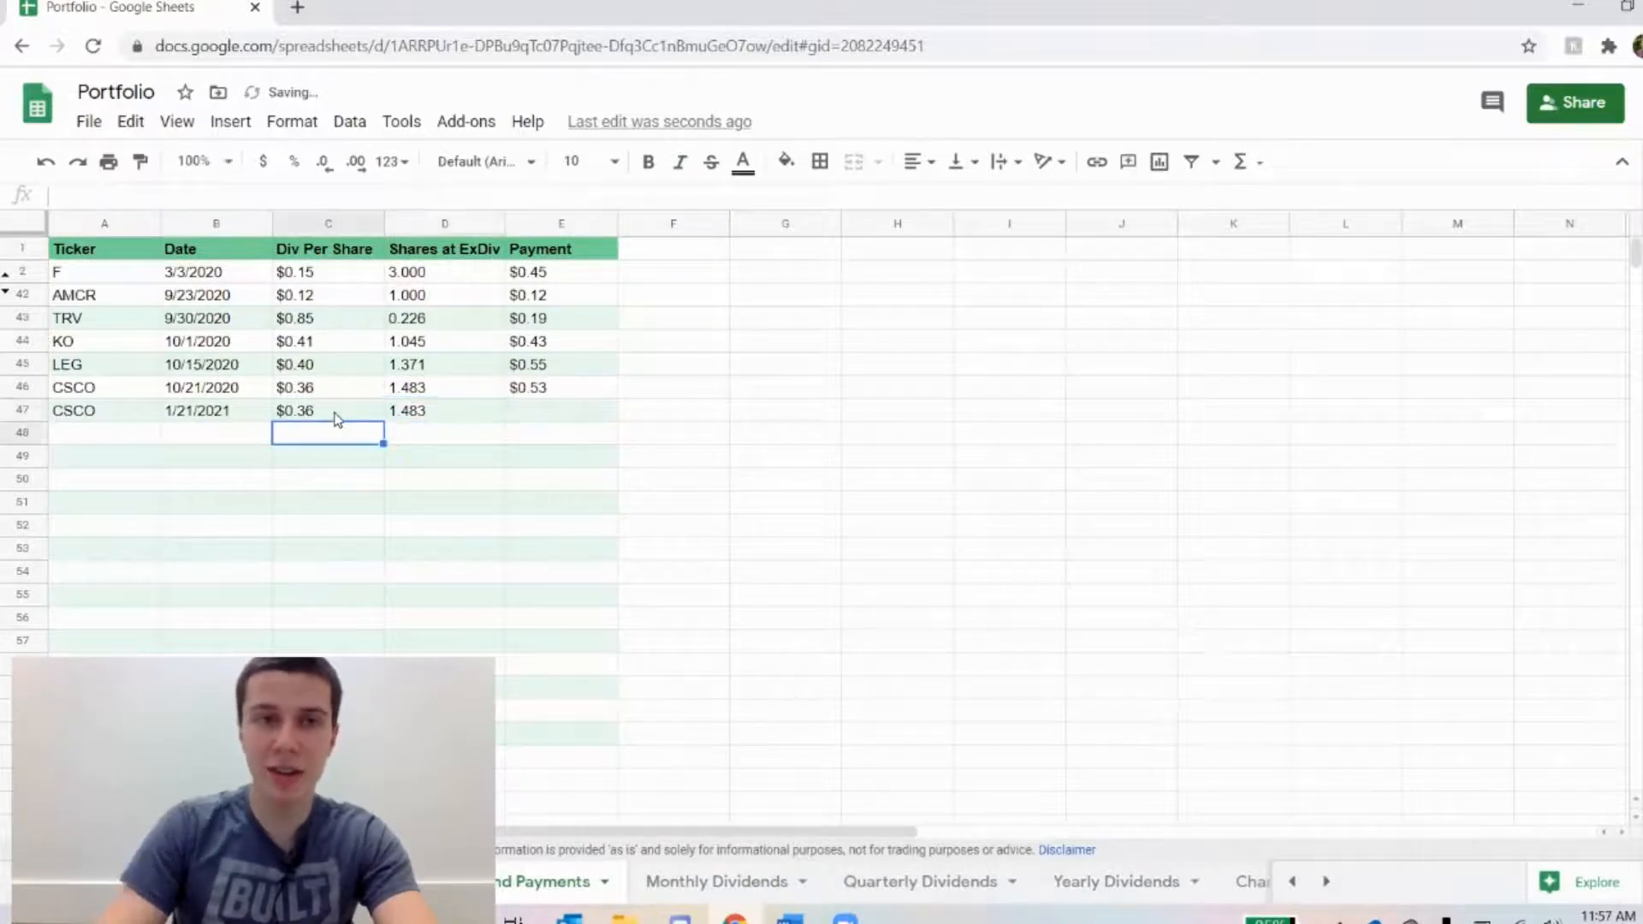
pyautogui.click(565, 411)
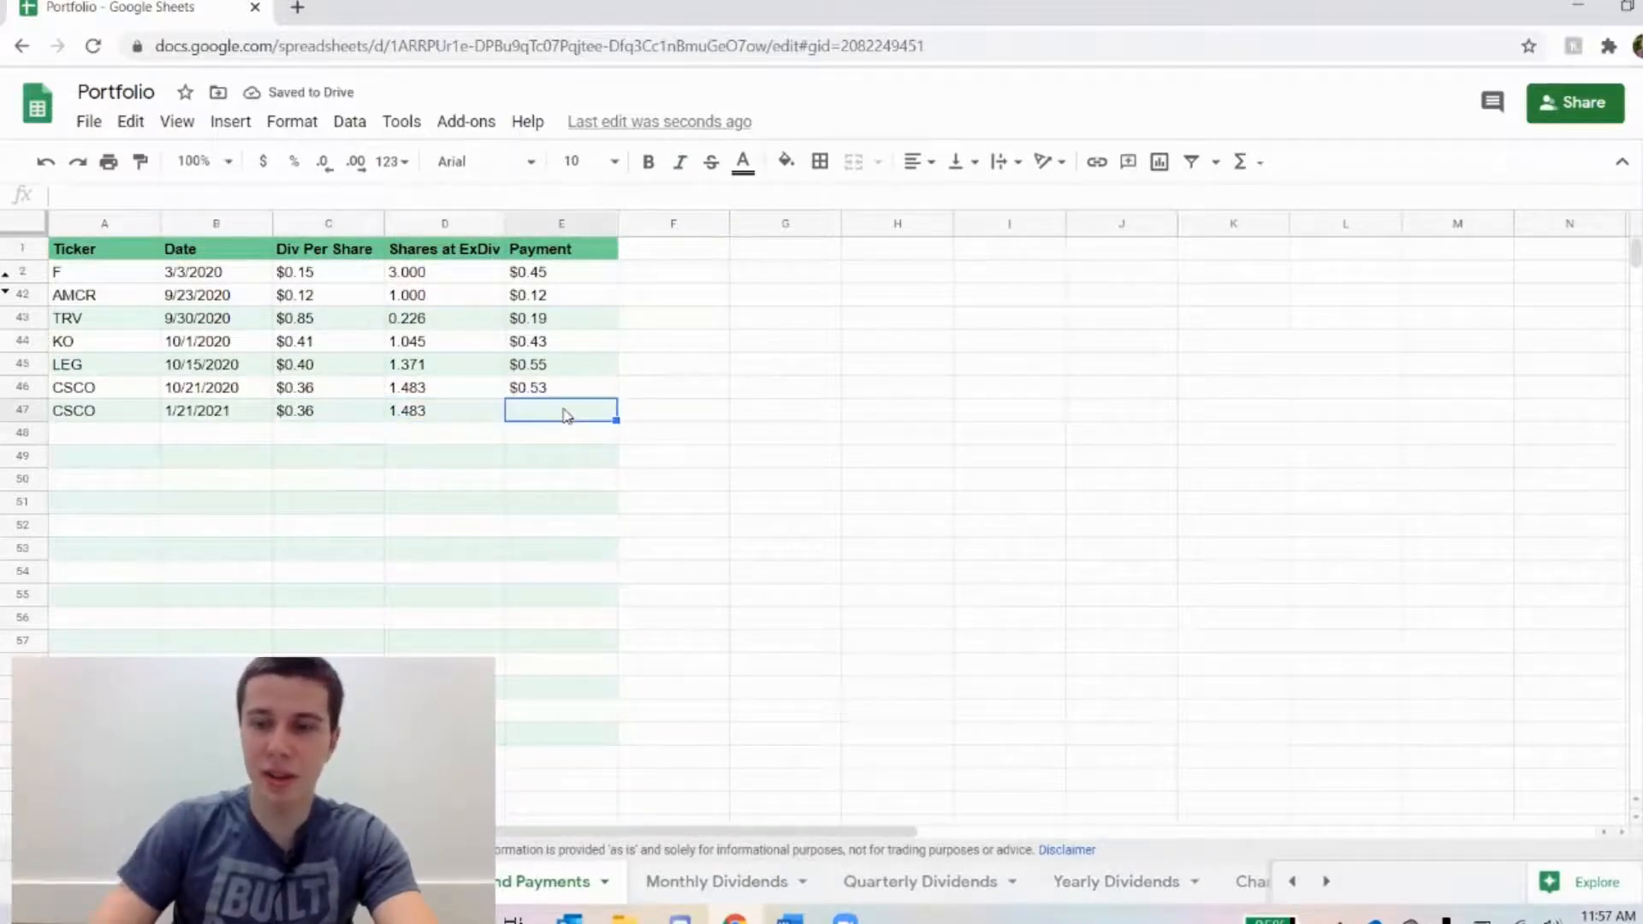
pyautogui.write('.53')
pyautogui.press('Return')
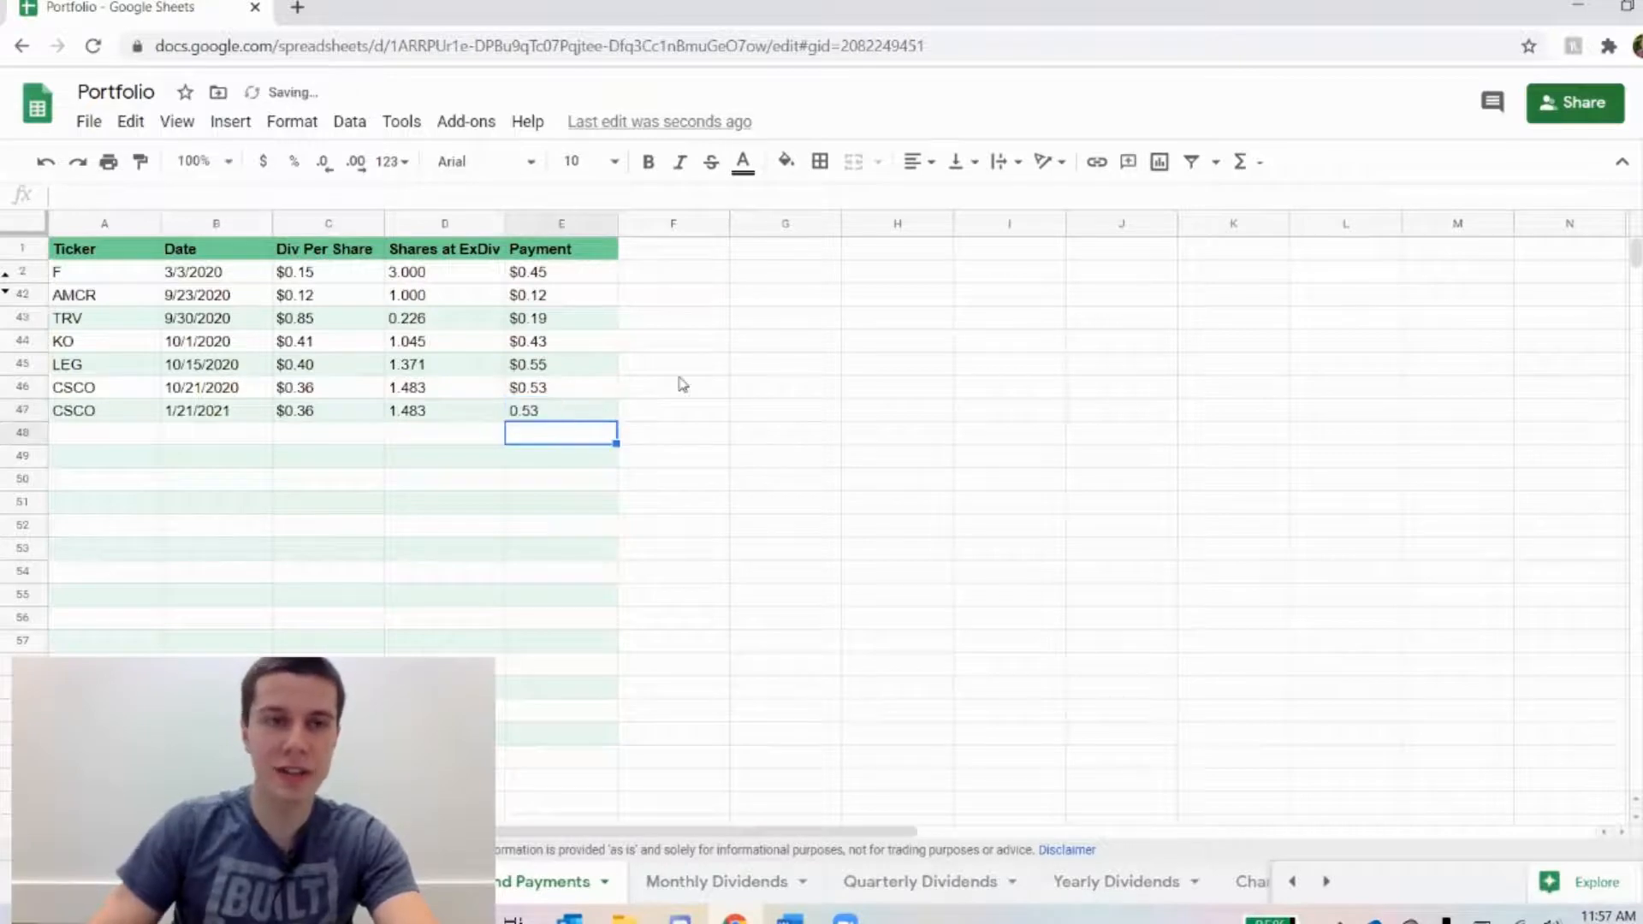
# Trace the 2021-Jan payment on the Monthly Dividends sheet through the pivot table, cells J1 and K1, the helper range and the chart.
pyautogui.click(725, 878)
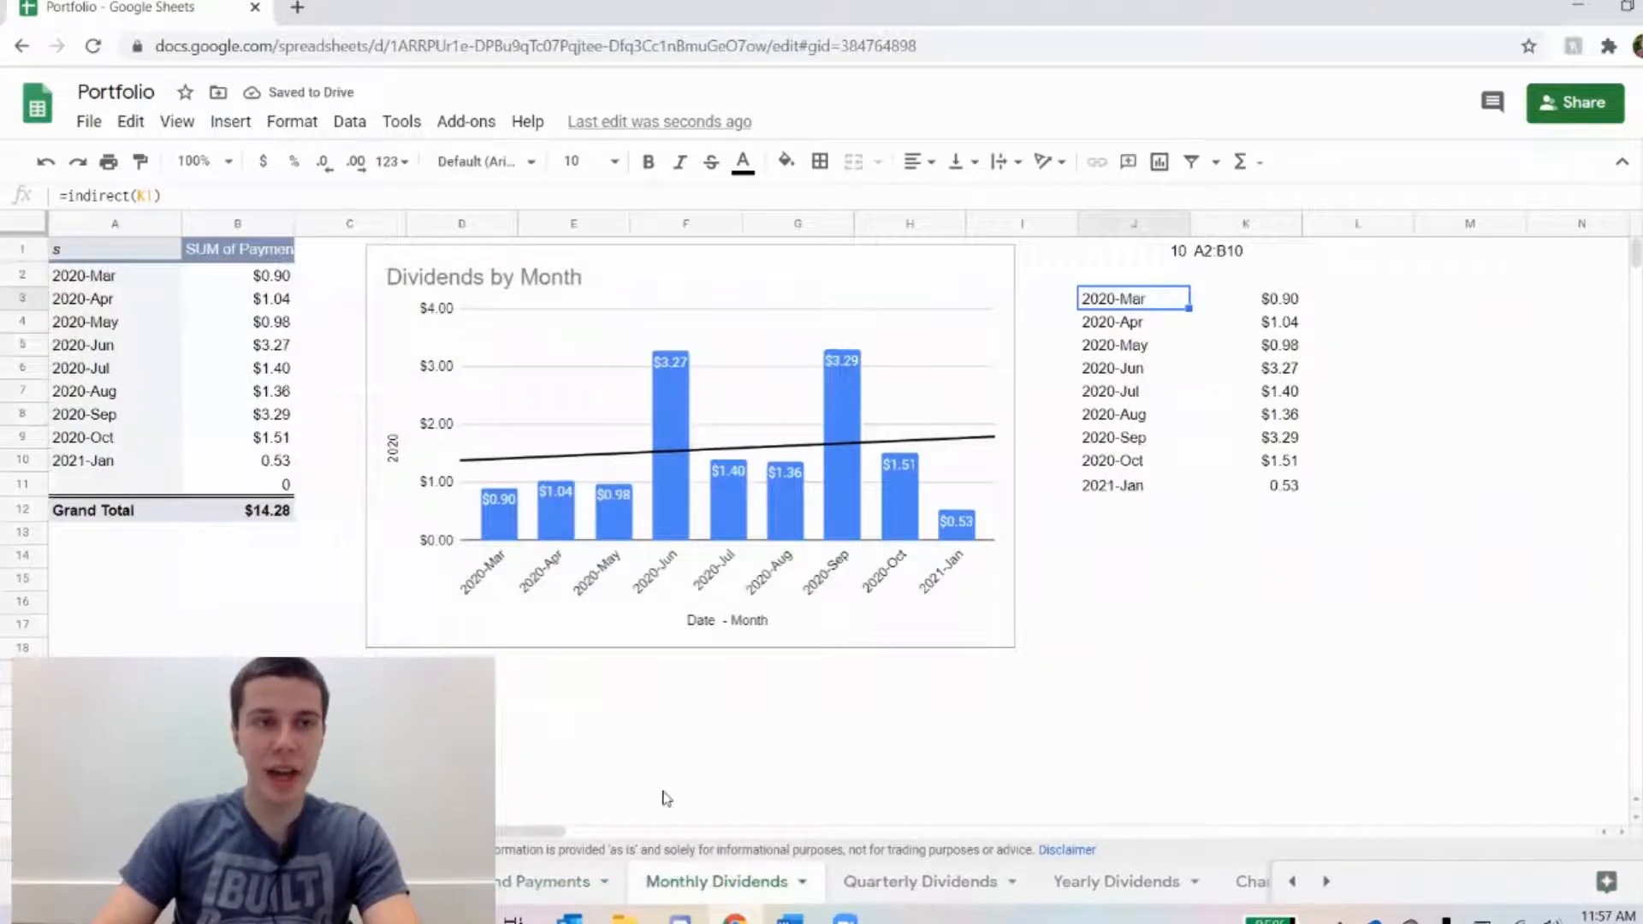
pyautogui.click(65, 462)
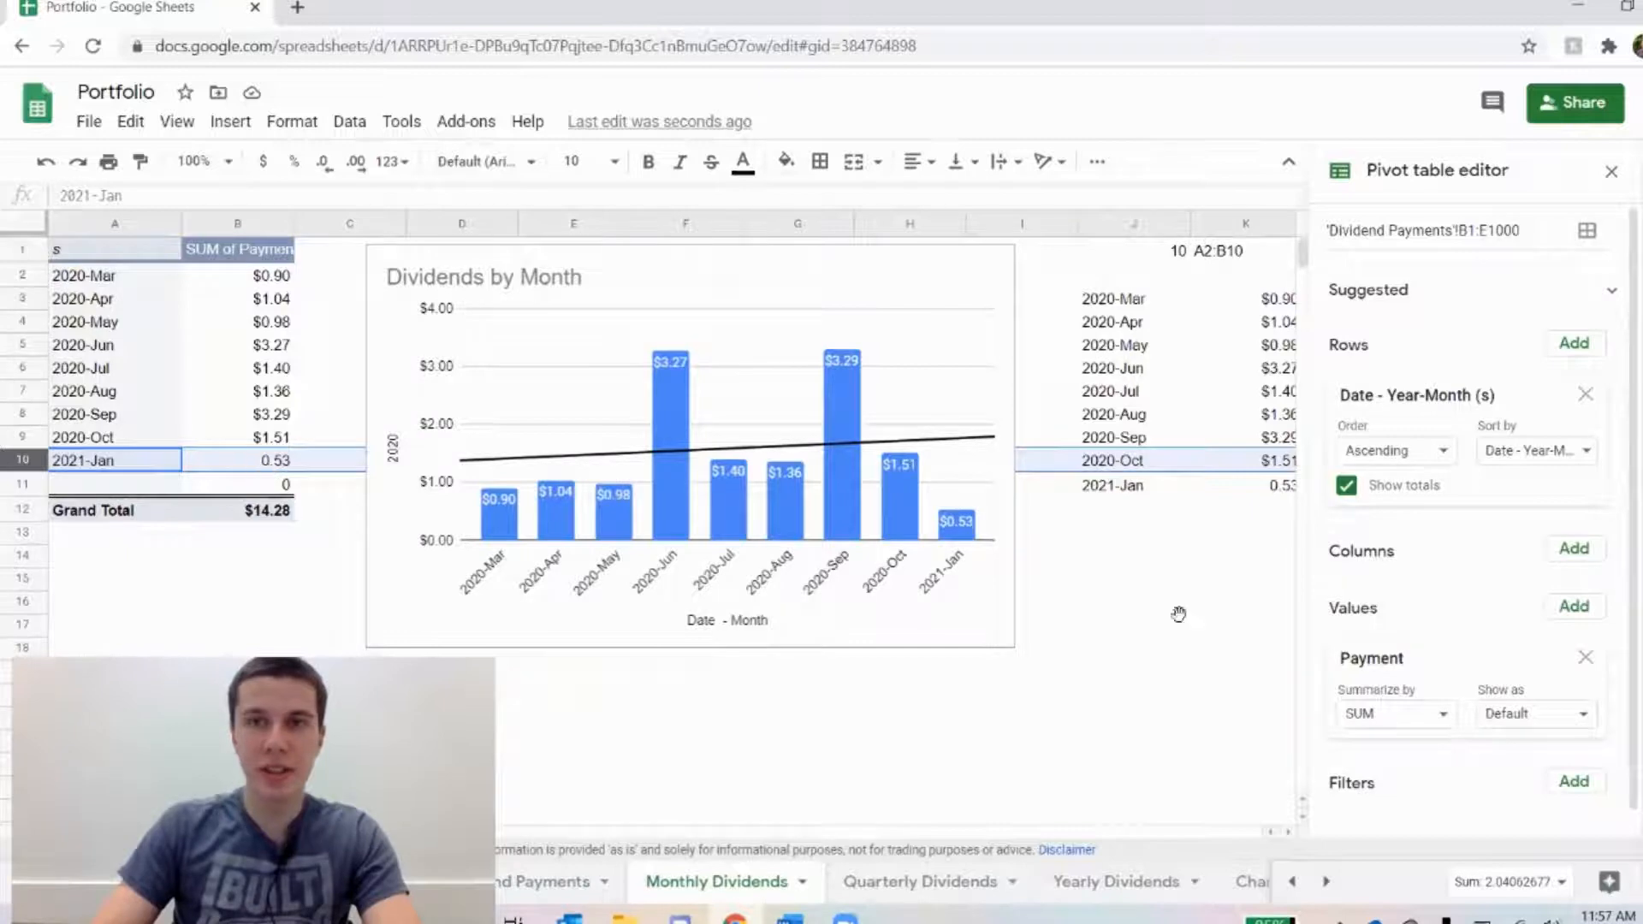
pyautogui.click(1160, 256)
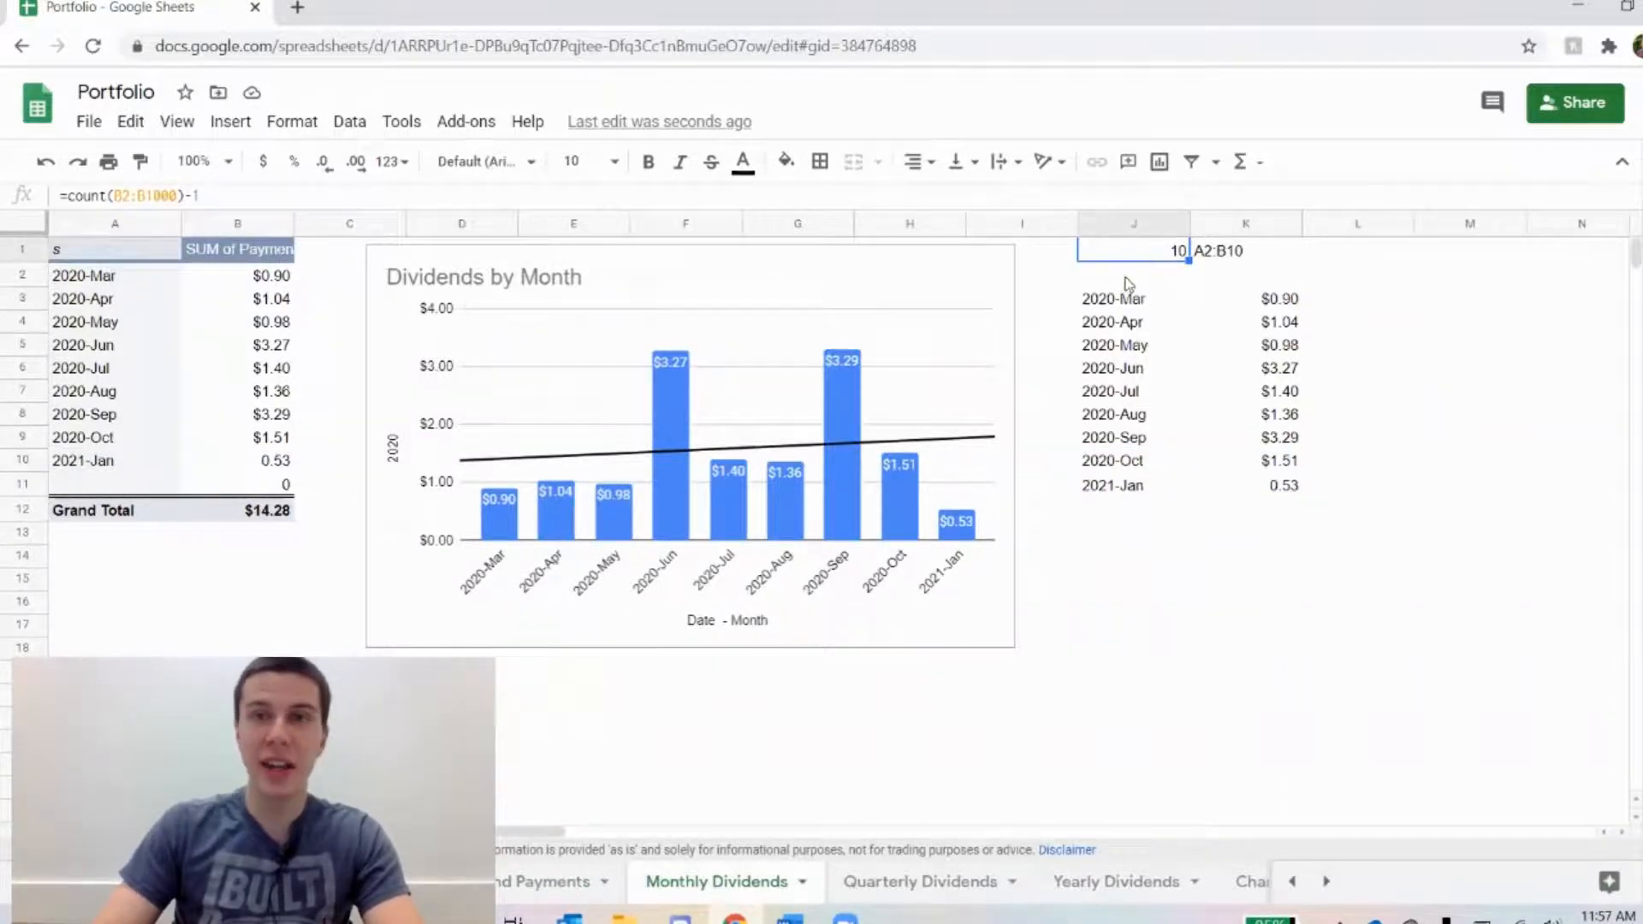
pyautogui.click(1245, 262)
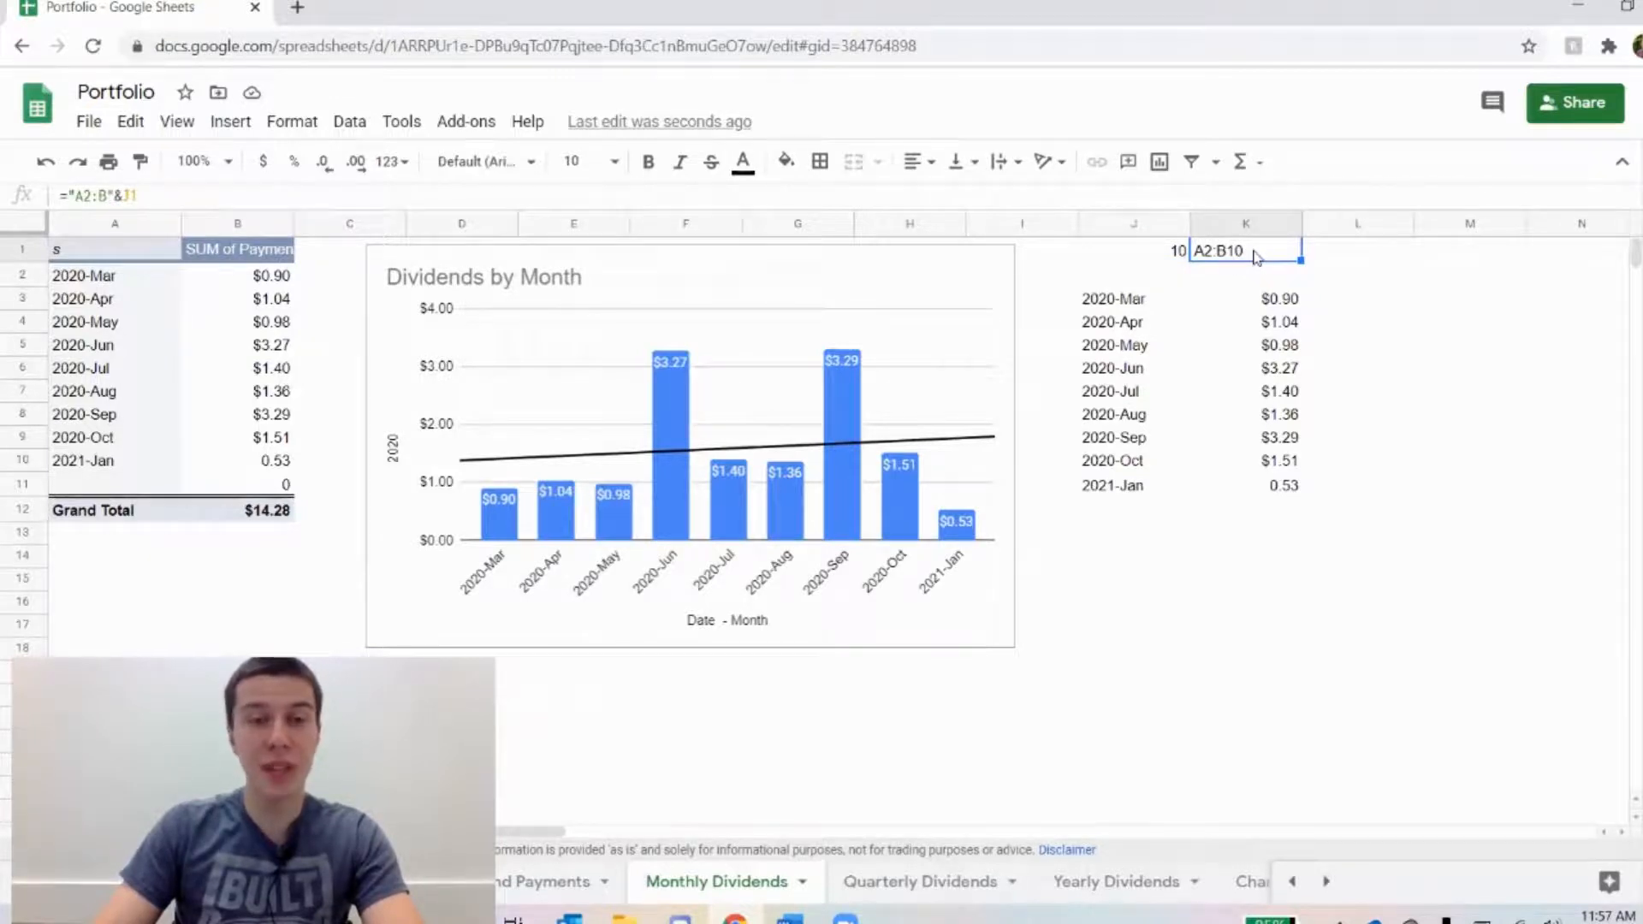
pyautogui.moveTo(1112, 496); pyautogui.dragTo(1292, 494)
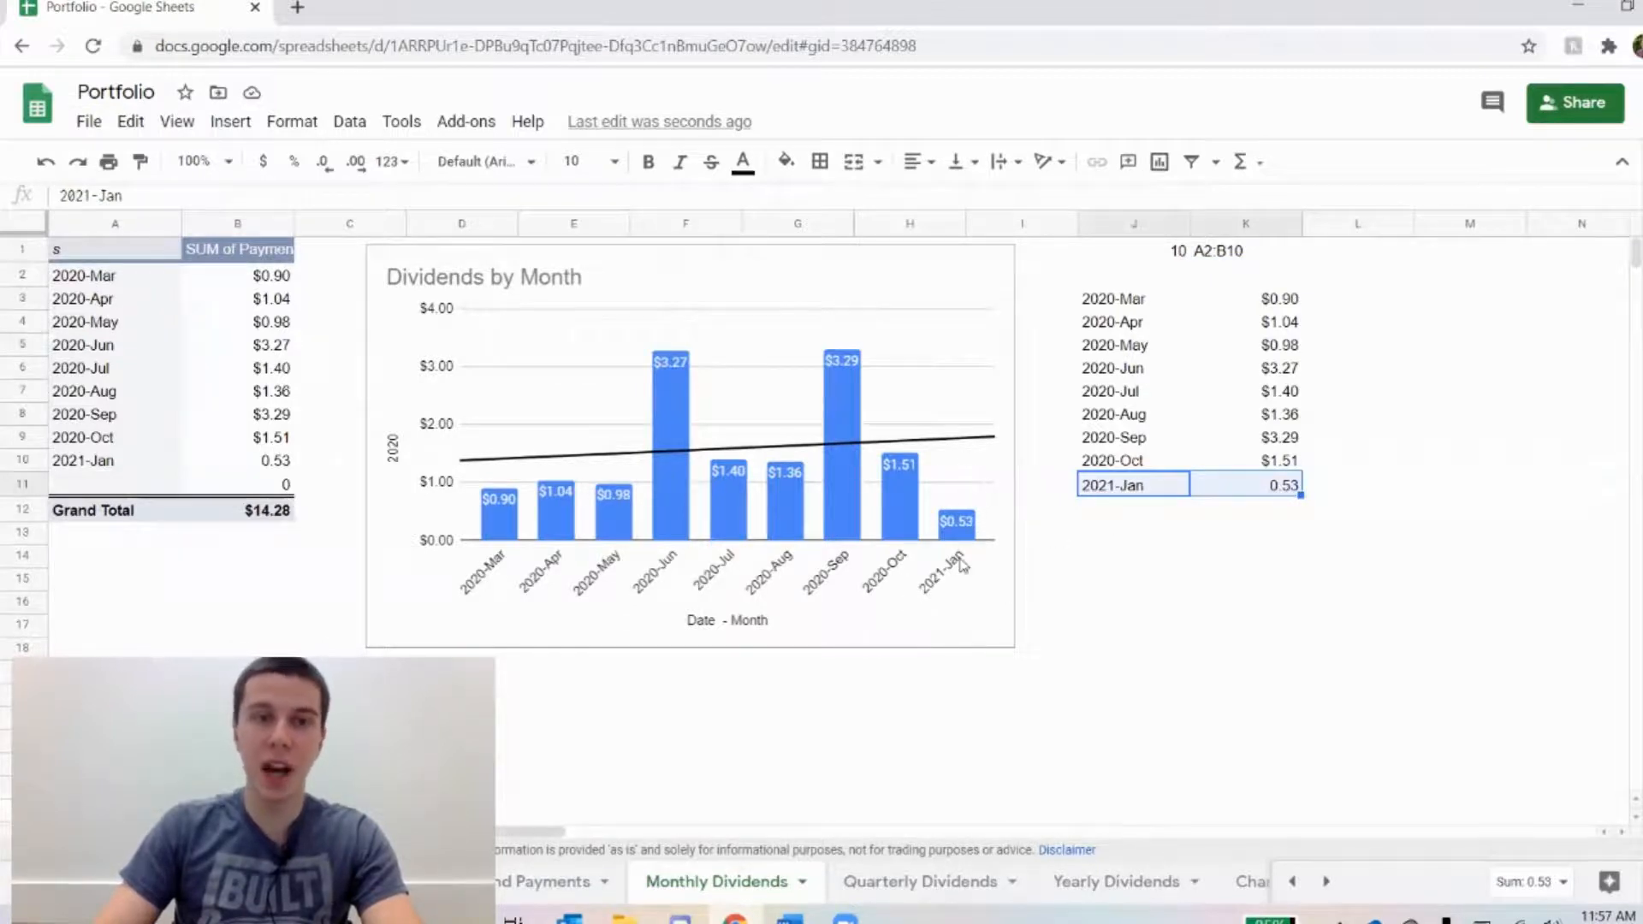
pyautogui.click(957, 644)
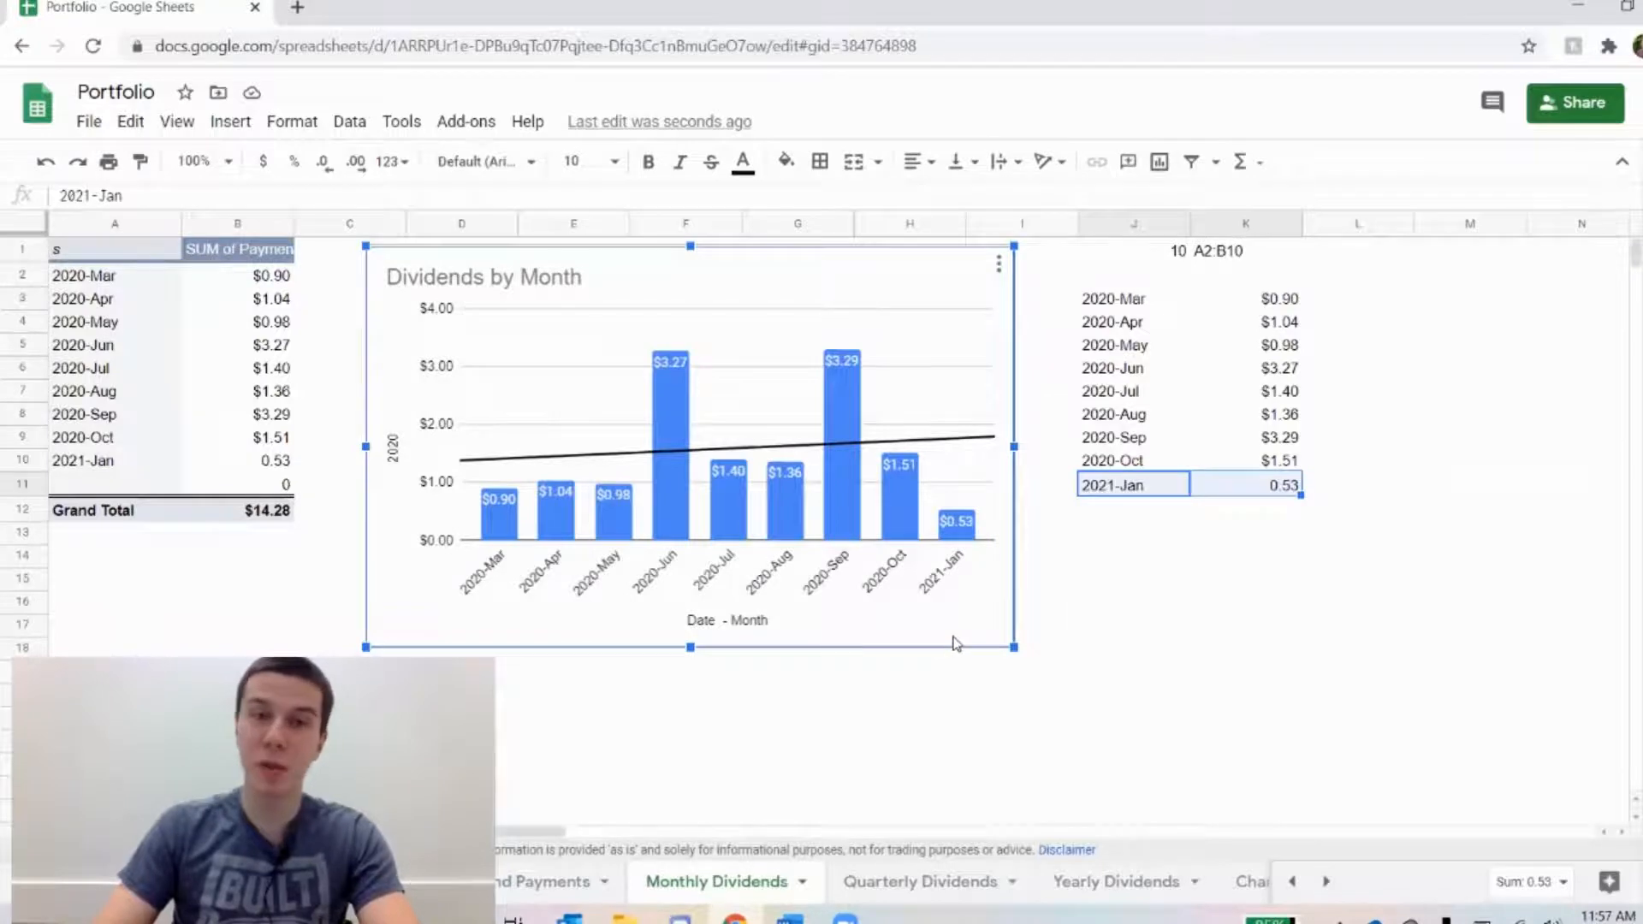
# Check how the January 2021 payment appears in the Dividends by Quarter and Dividends by Year charts.
pyautogui.click(909, 883)
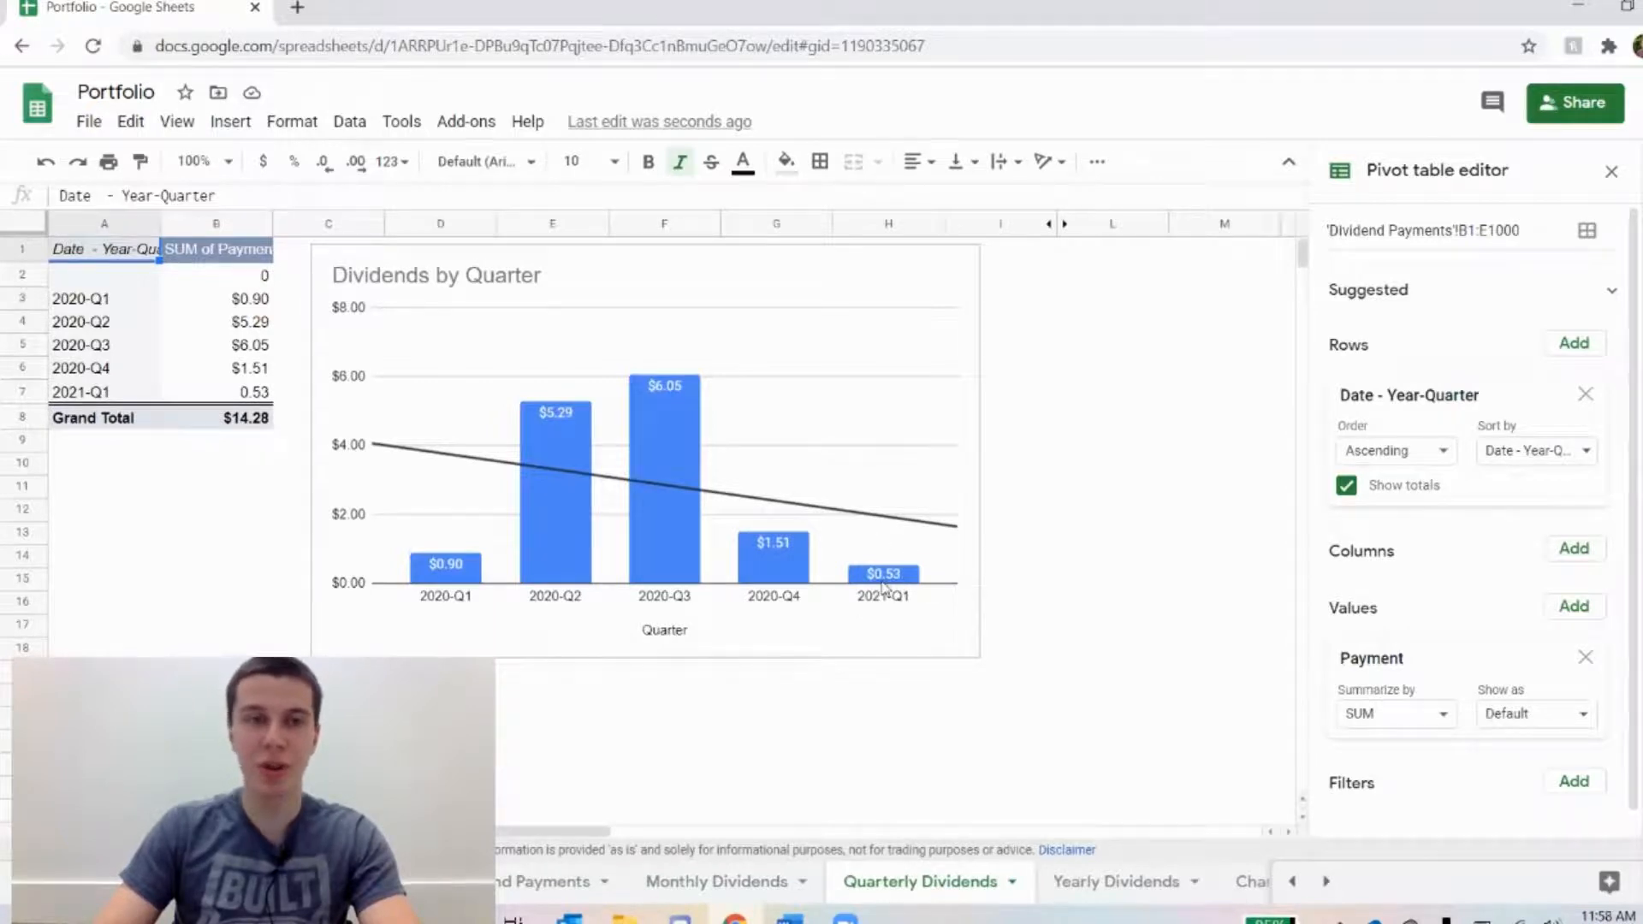
pyautogui.click(1093, 882)
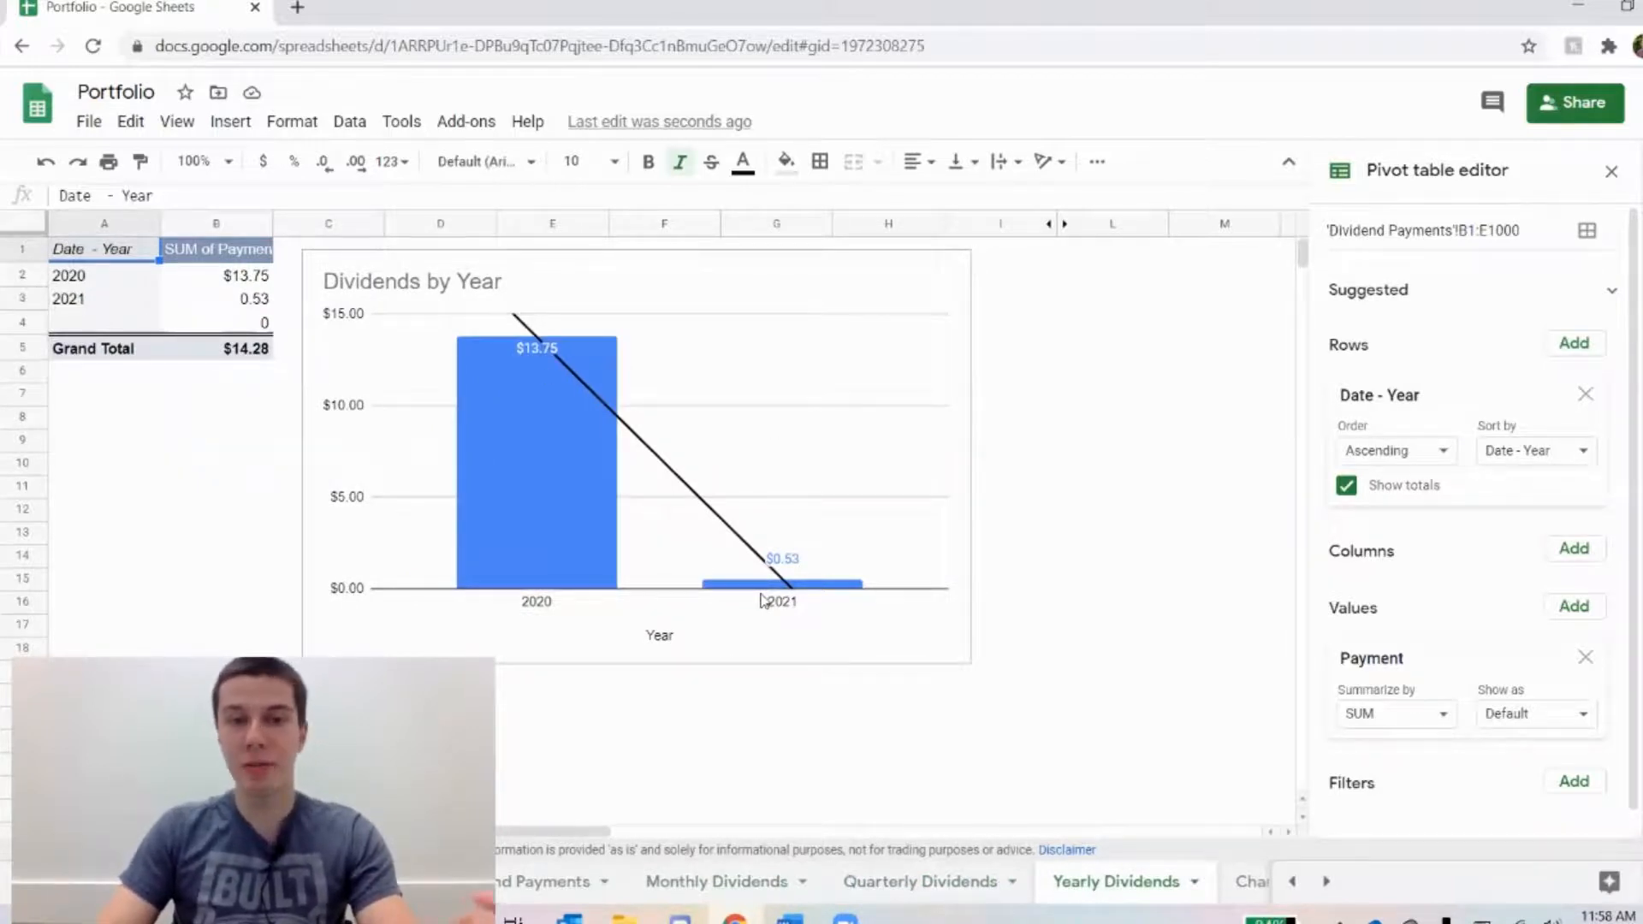
# Clear the test CSCO payment from row 47 of the Dividend Payments sheet.
pyautogui.click(524, 885)
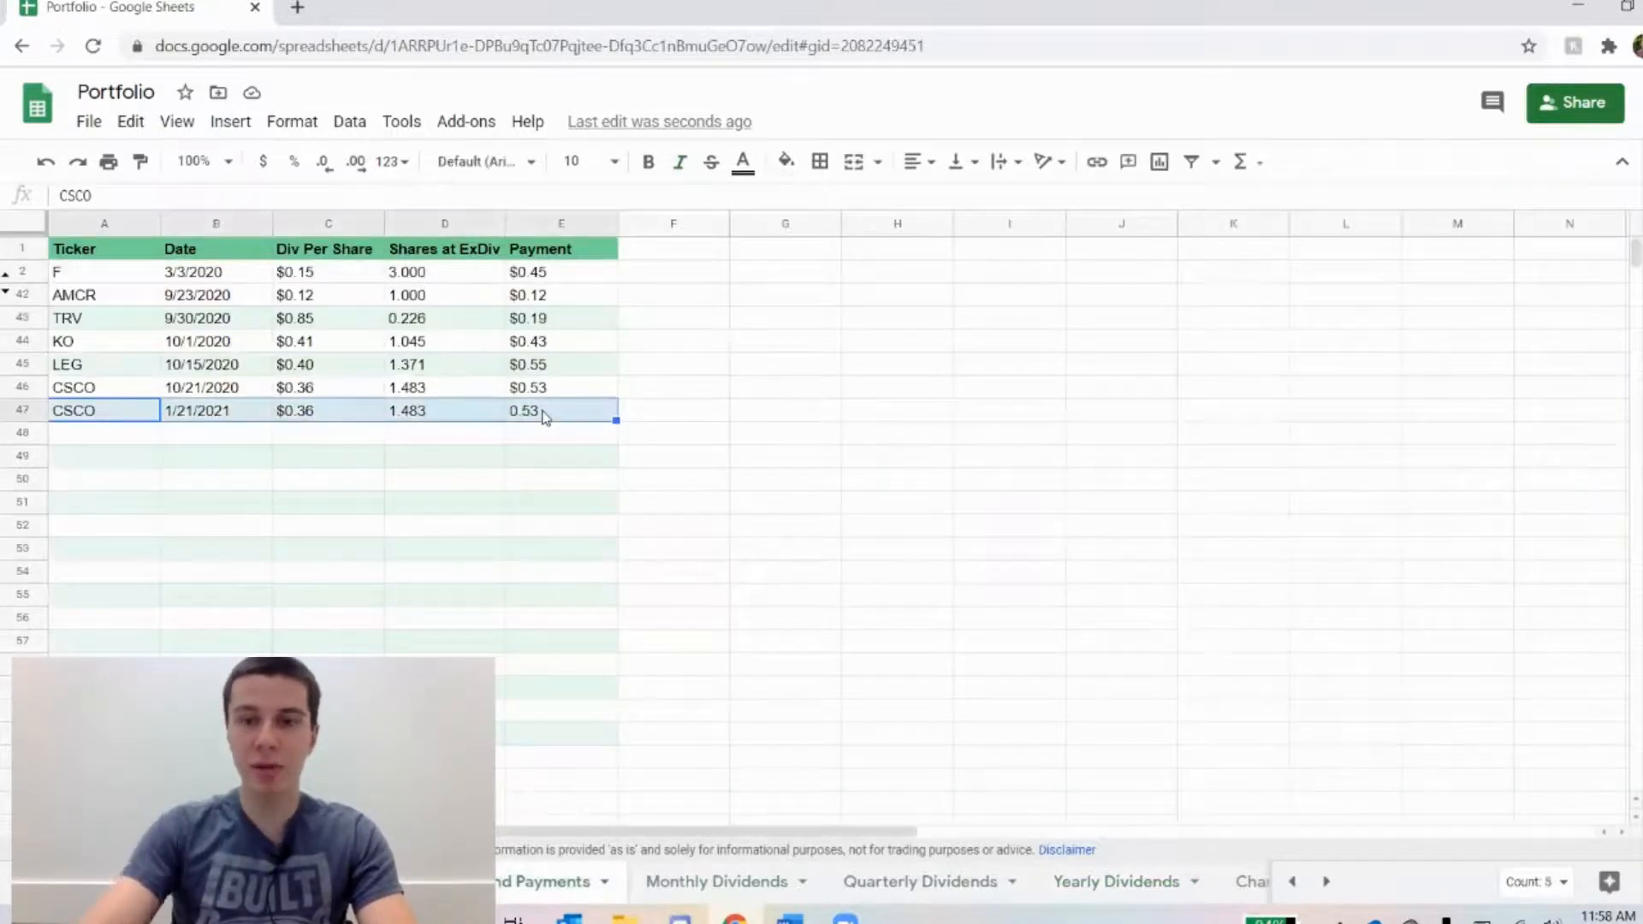
pyautogui.press('Delete')
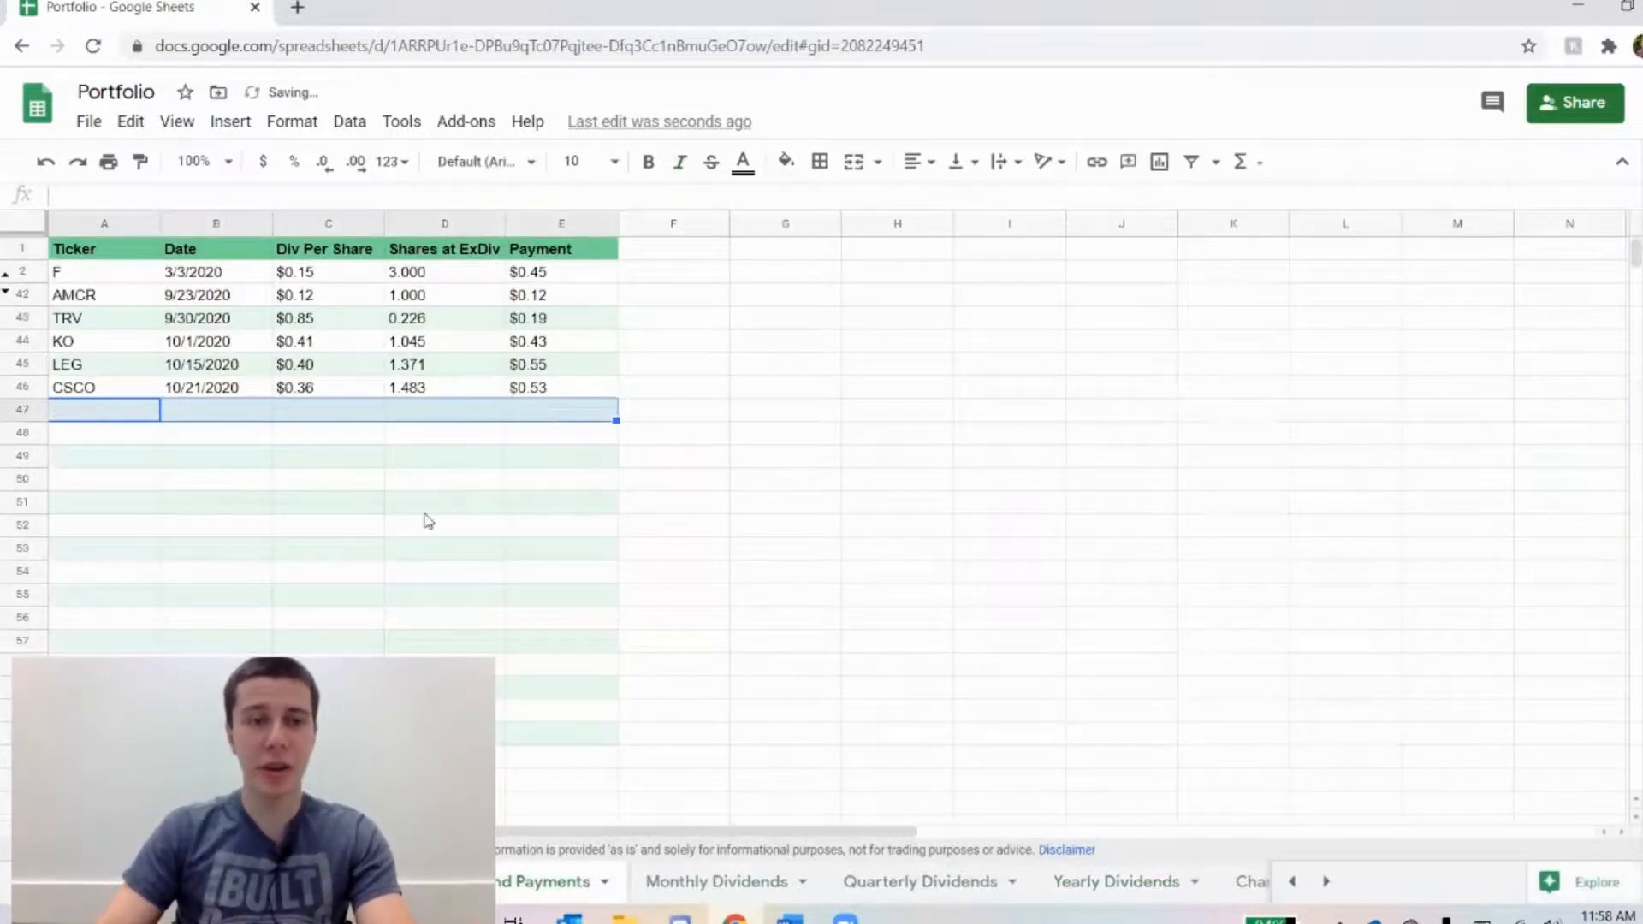
# Hide helper columns J and K on the Monthly Dividends sheet.
pyautogui.click(732, 881)
pyautogui.click(1177, 561)
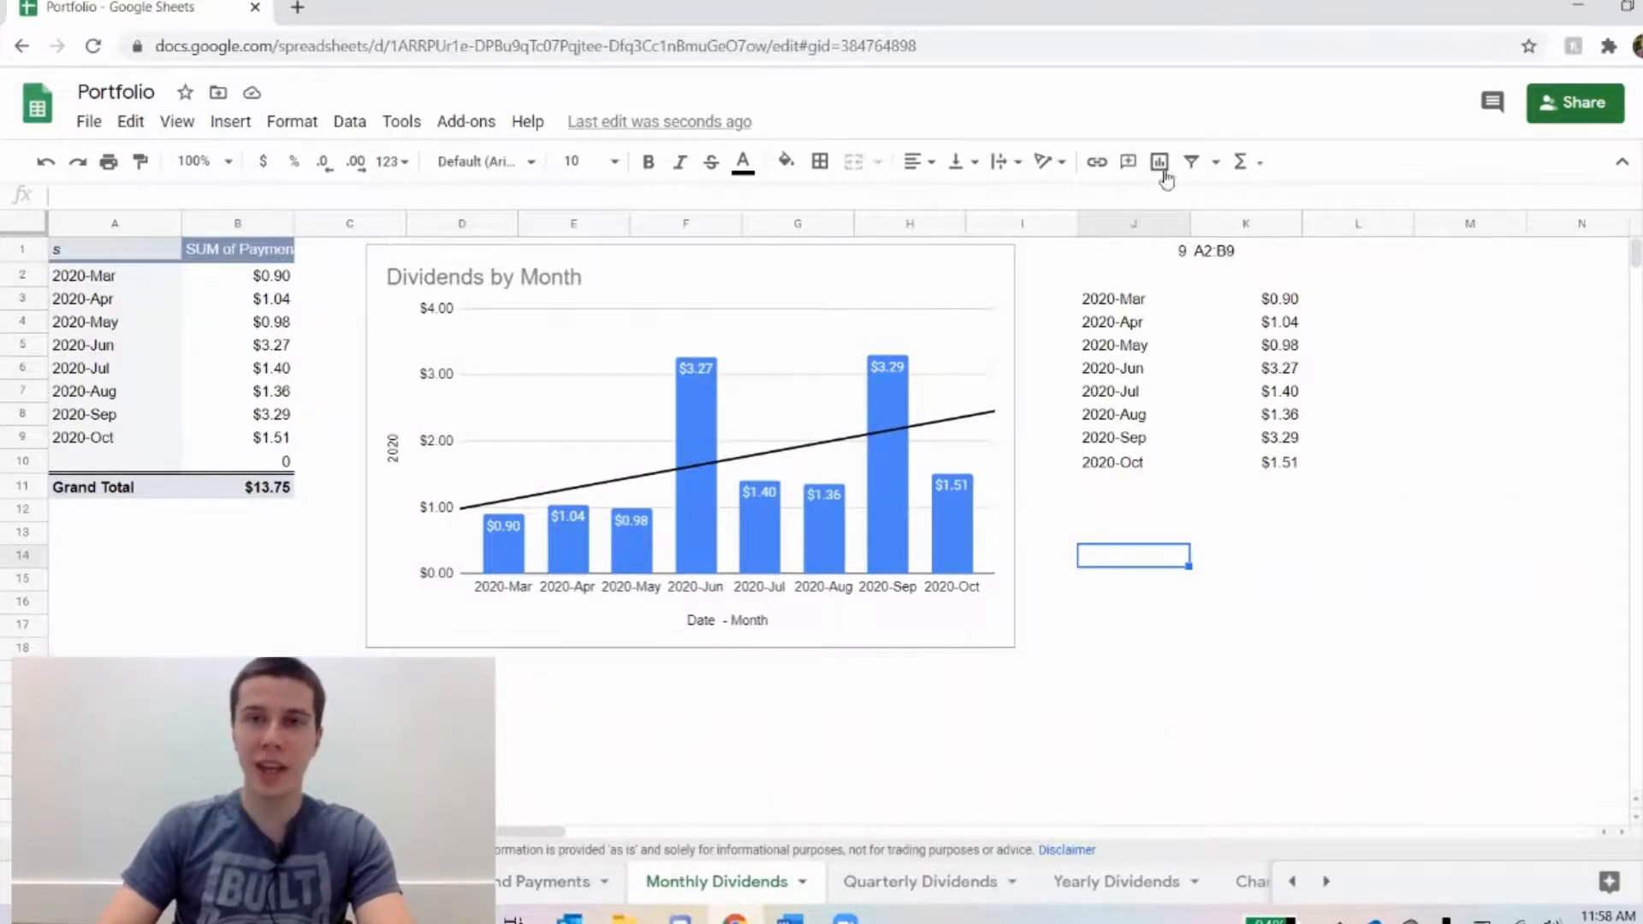
pyautogui.moveTo(1138, 225); pyautogui.dragTo(1216, 219)
pyautogui.rightClick(1220, 224)
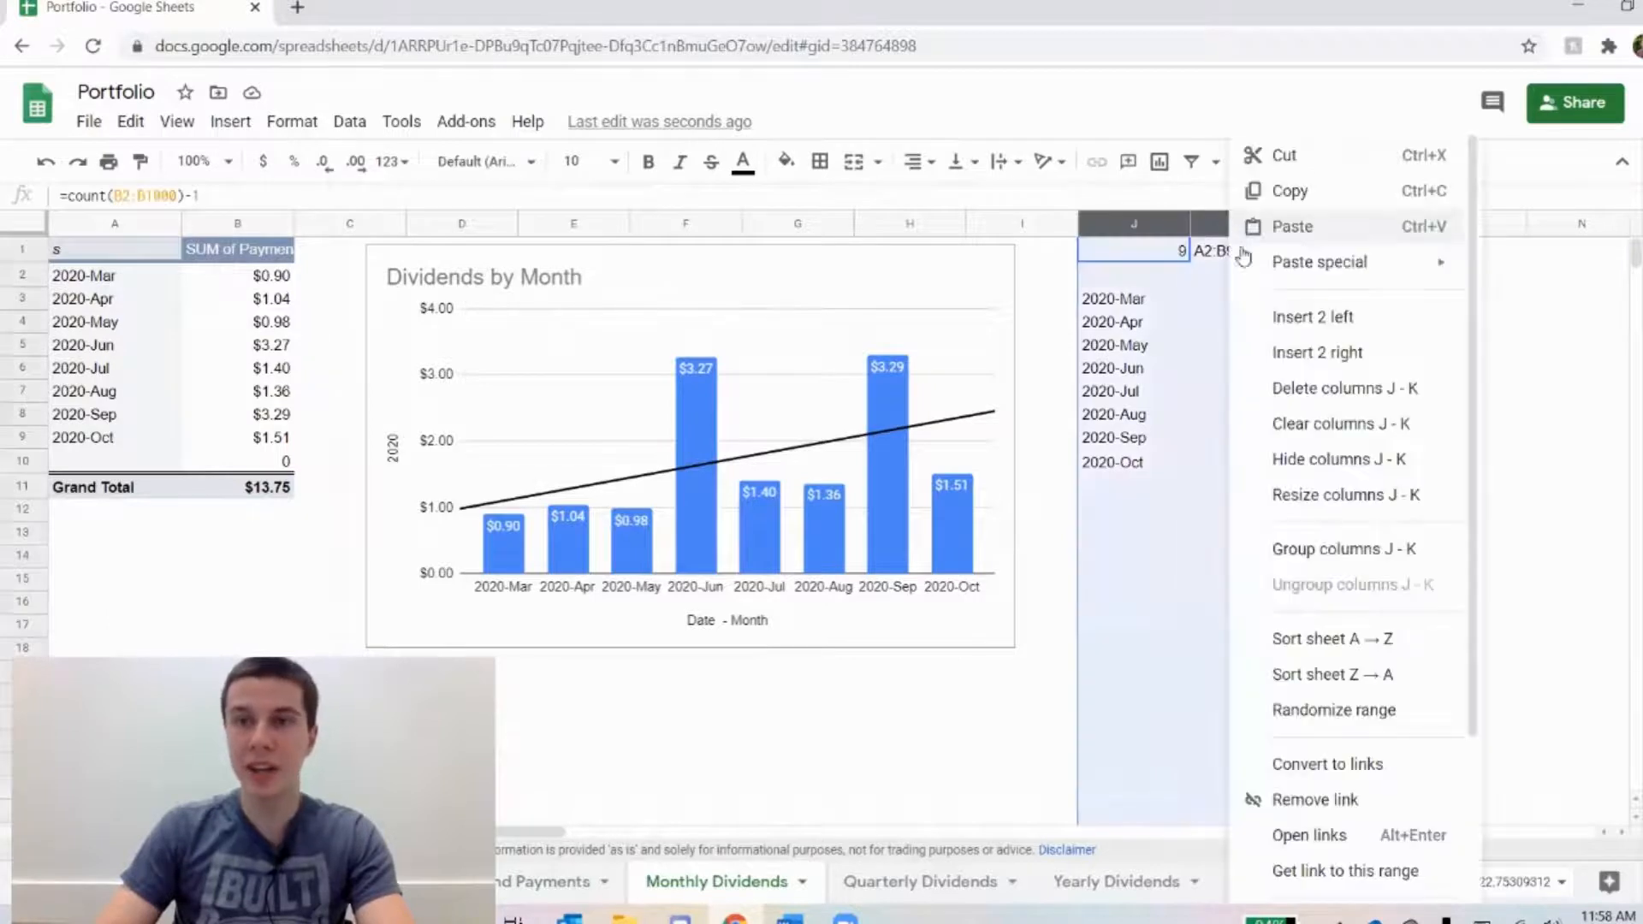
pyautogui.click(1297, 460)
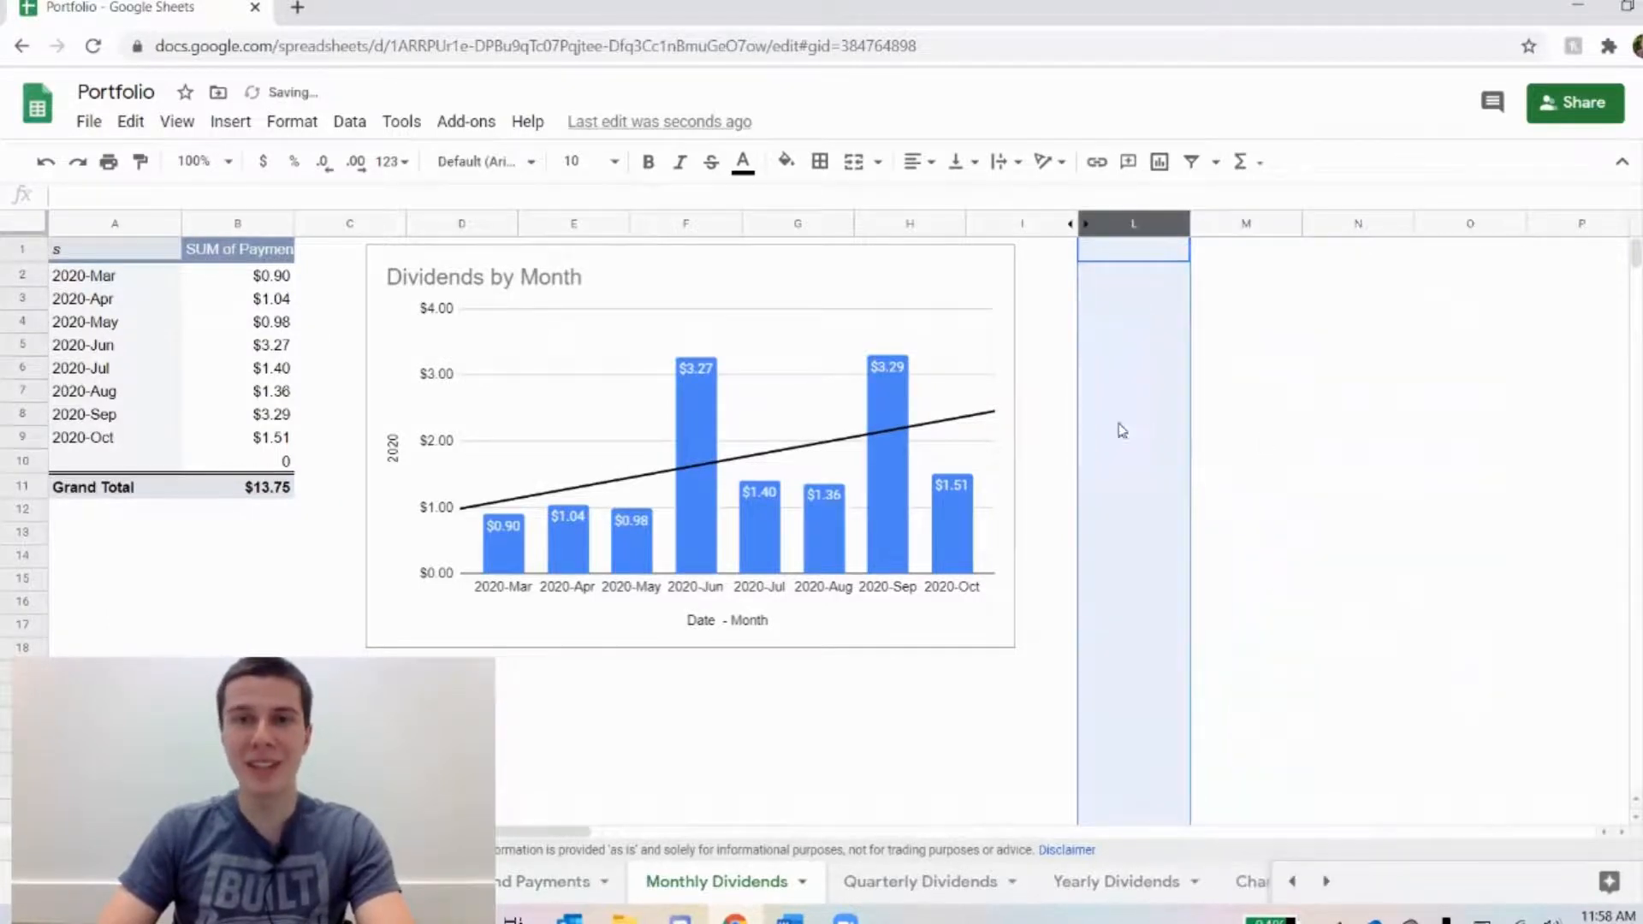
pyautogui.click(1095, 415)
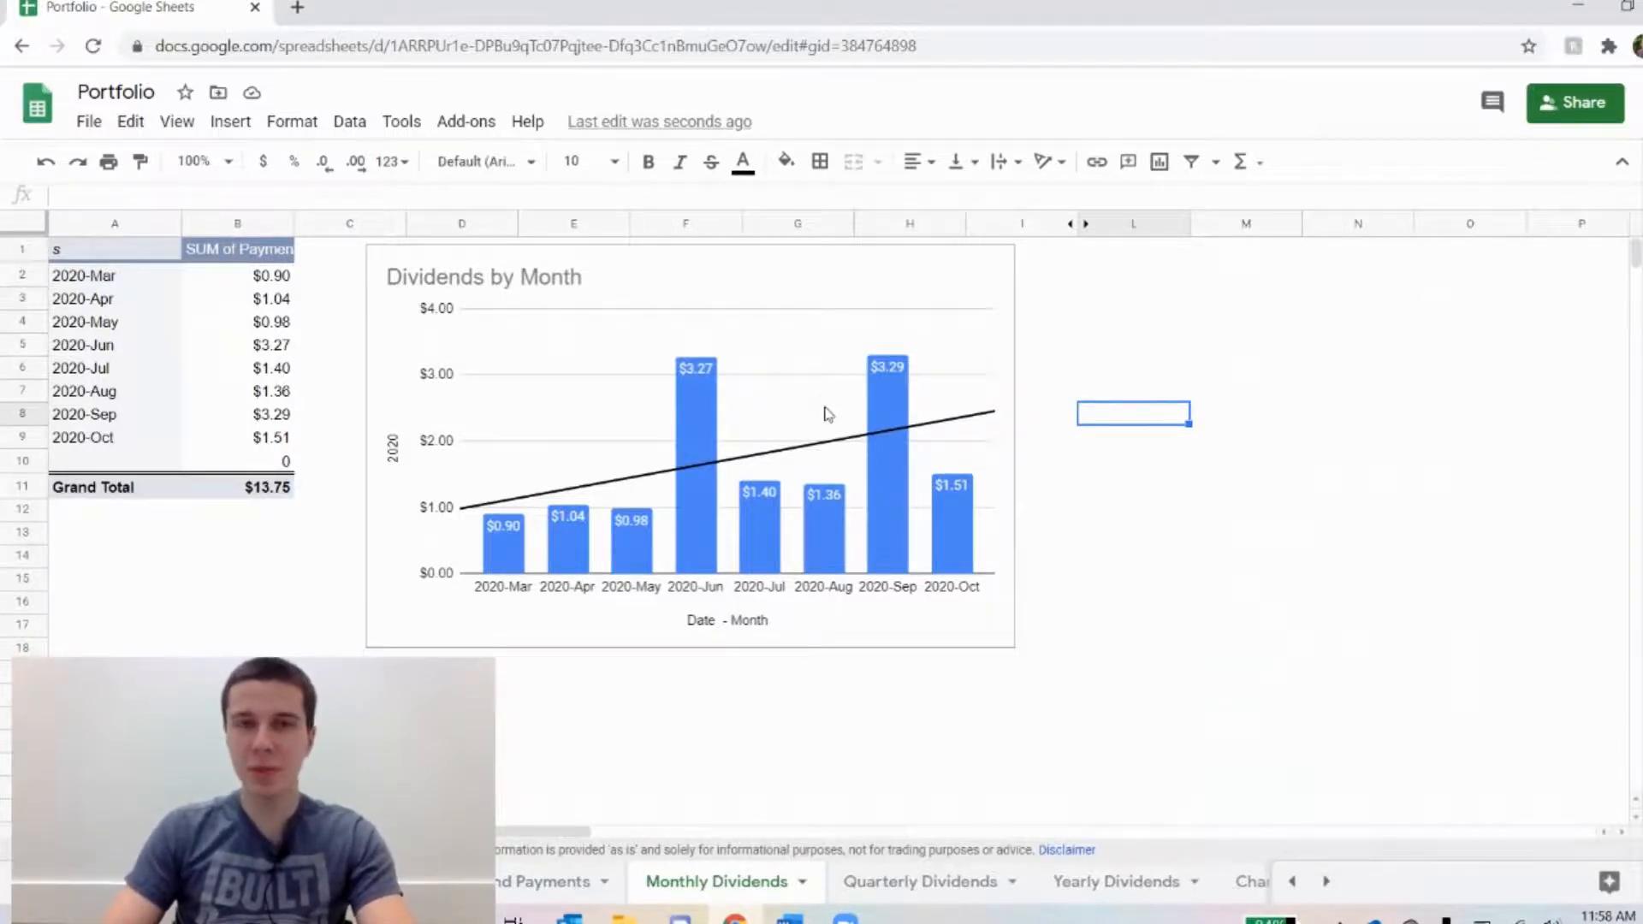
# Open the setup of the Dividends by Month chart and check its data range.
pyautogui.click(834, 360)
pyautogui.doubleClick(833, 360)
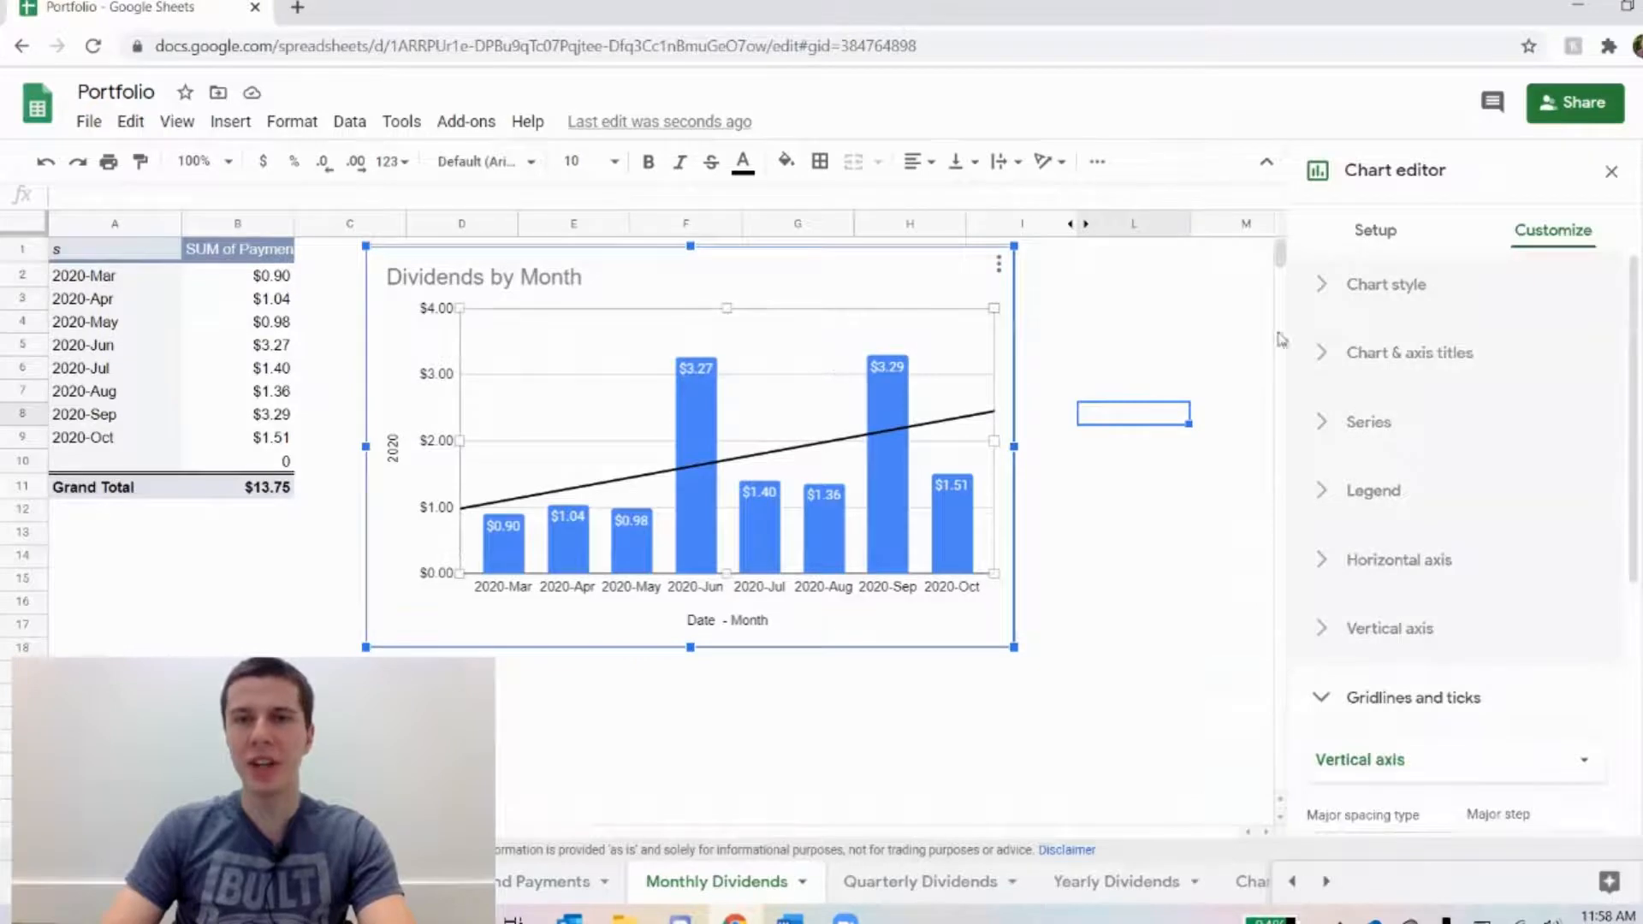
pyautogui.click(1374, 230)
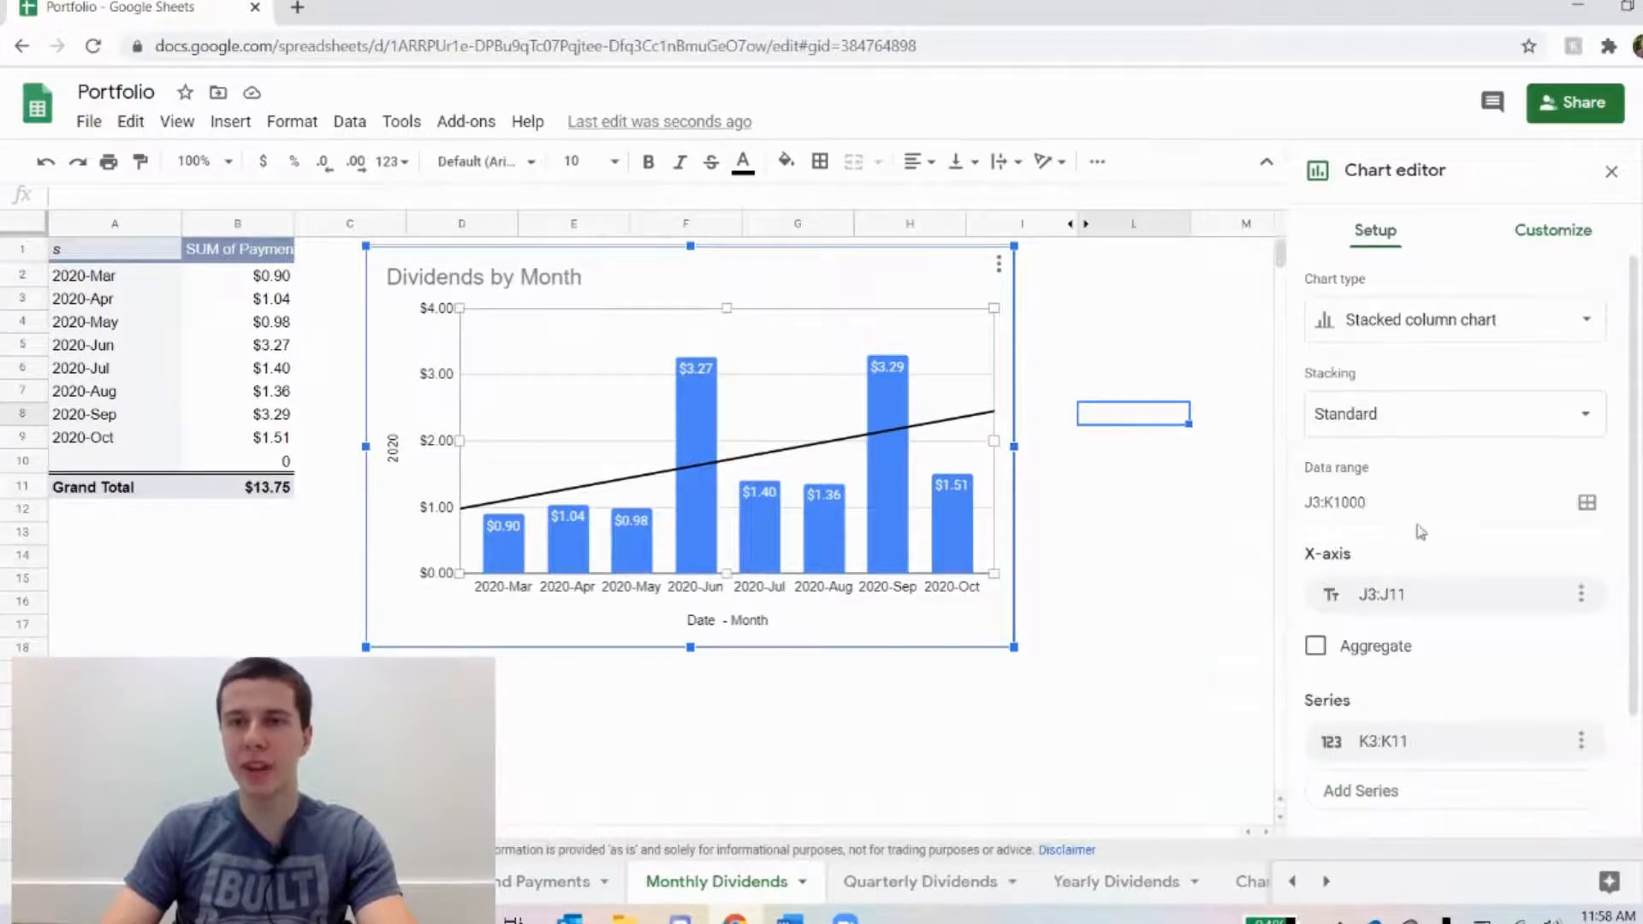
pyautogui.click(1421, 503)
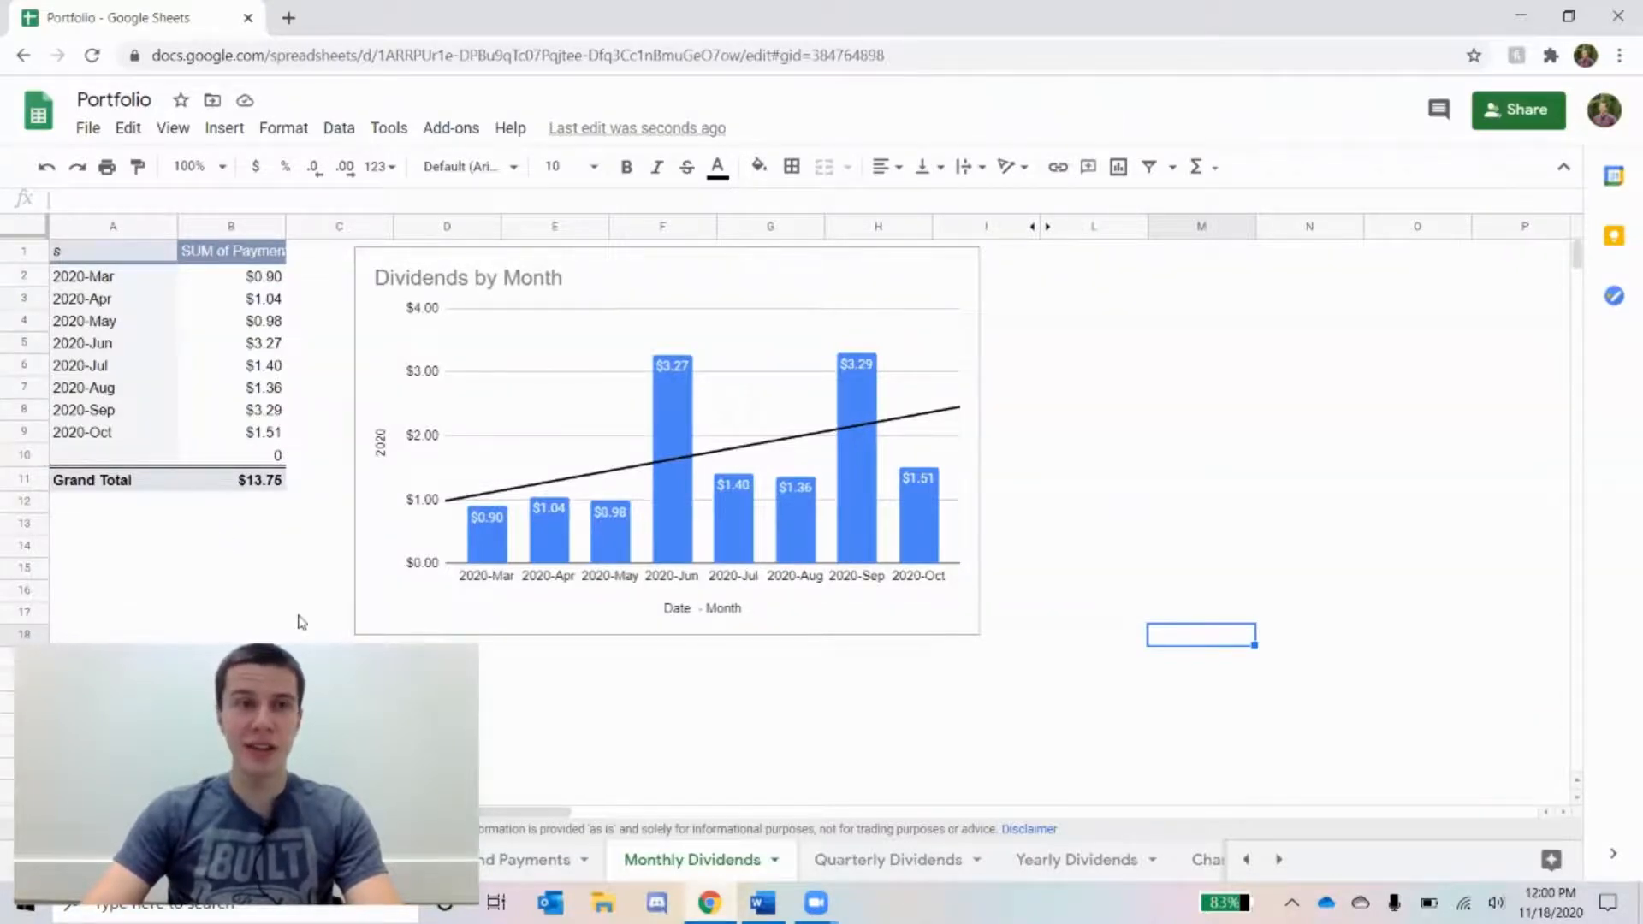
# Examine the blank row 10 of the monthly pivot table and its payment value, then close the pivot table editor.
pyautogui.click(41, 459)
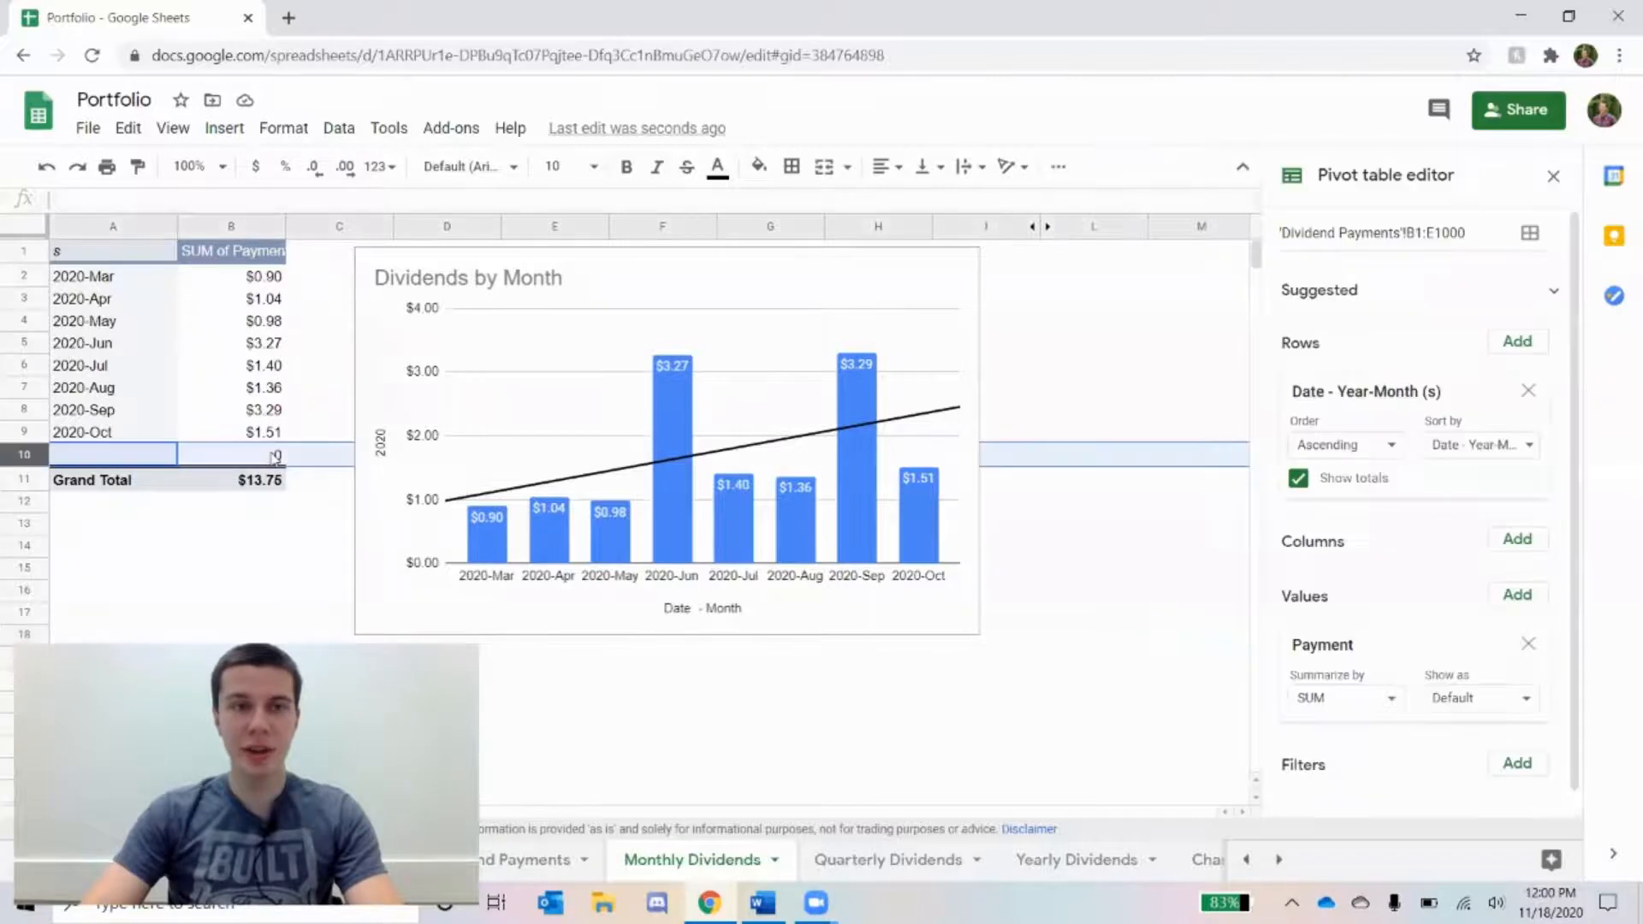
pyautogui.click(272, 457)
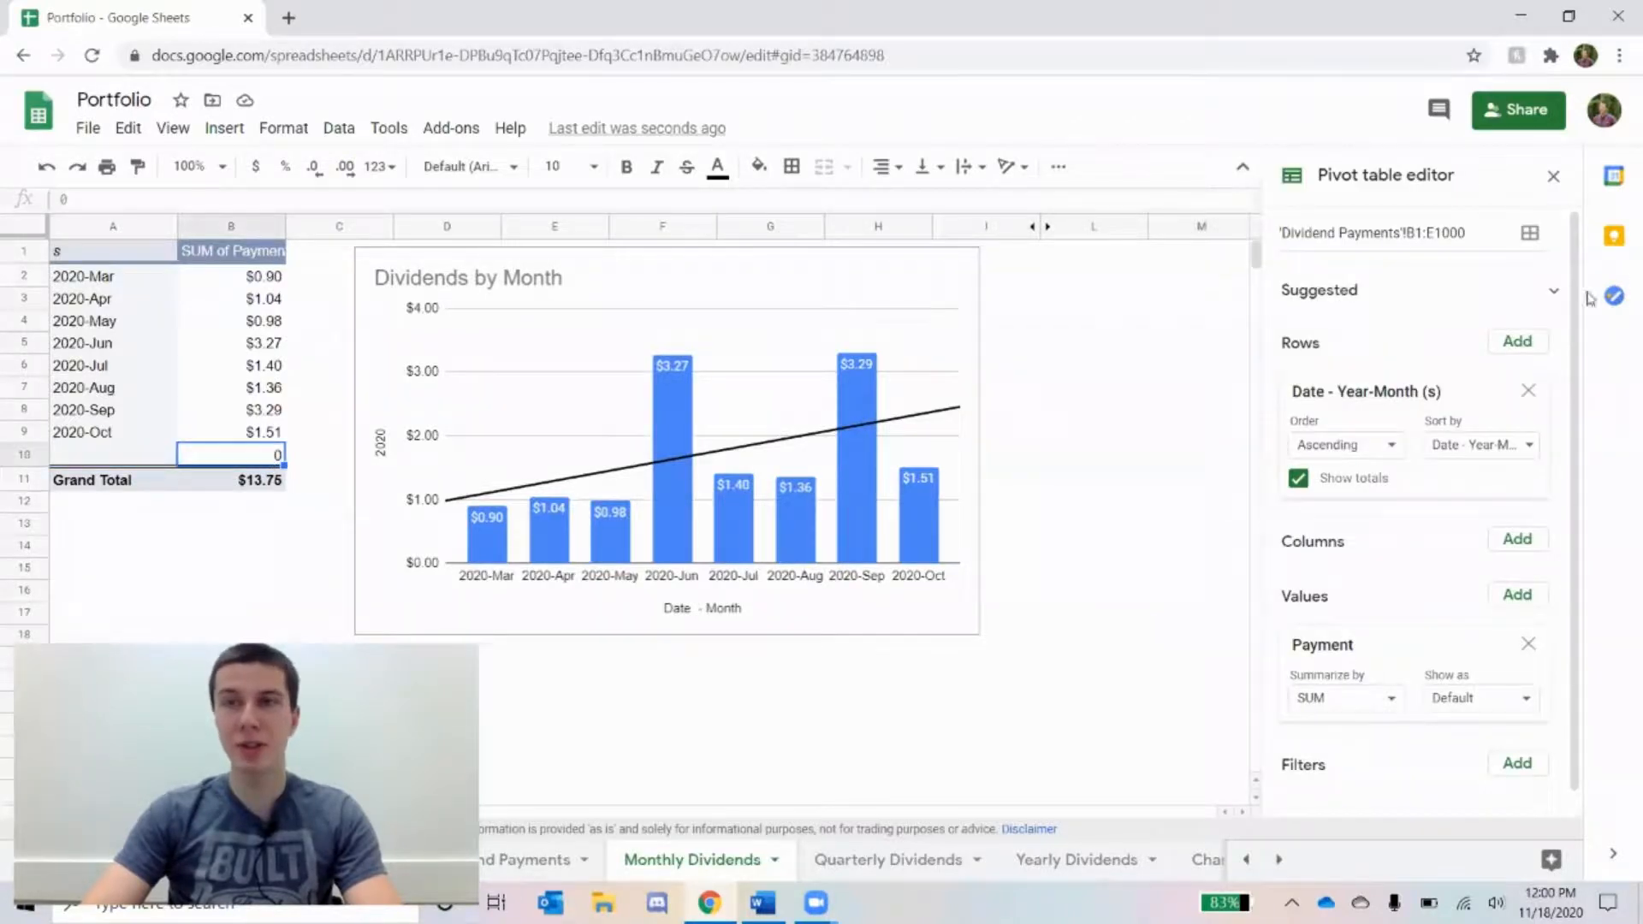
pyautogui.click(1547, 173)
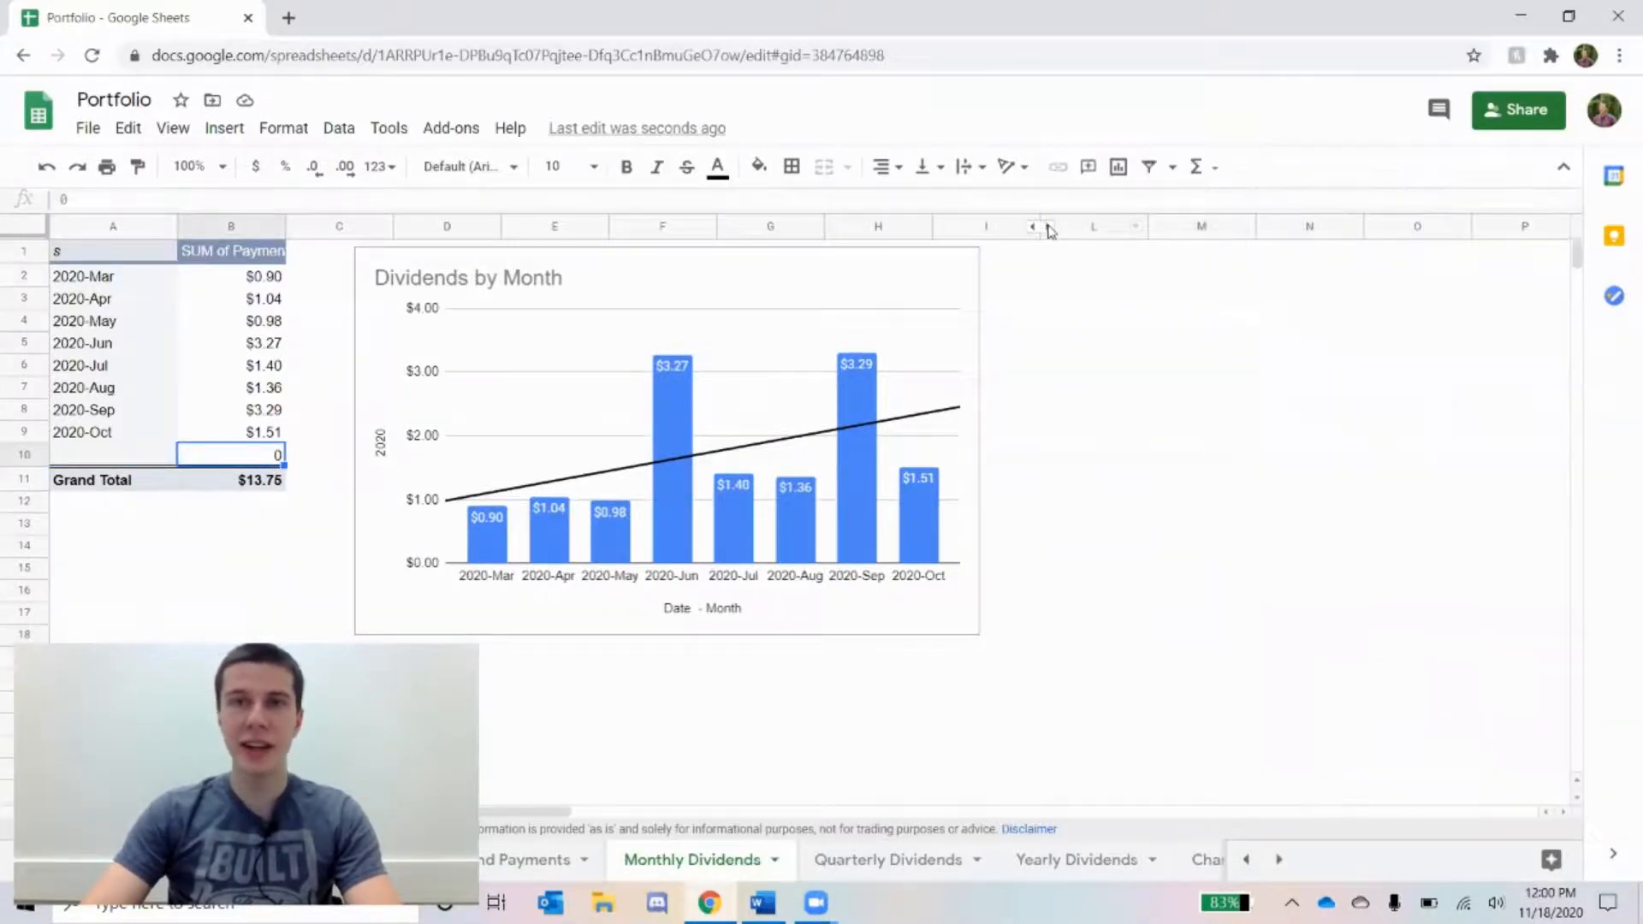
# Unhide columns J and K on the Monthly Dividends sheet and inspect the count formula in J1.
pyautogui.click(1048, 227)
pyautogui.click(1103, 257)
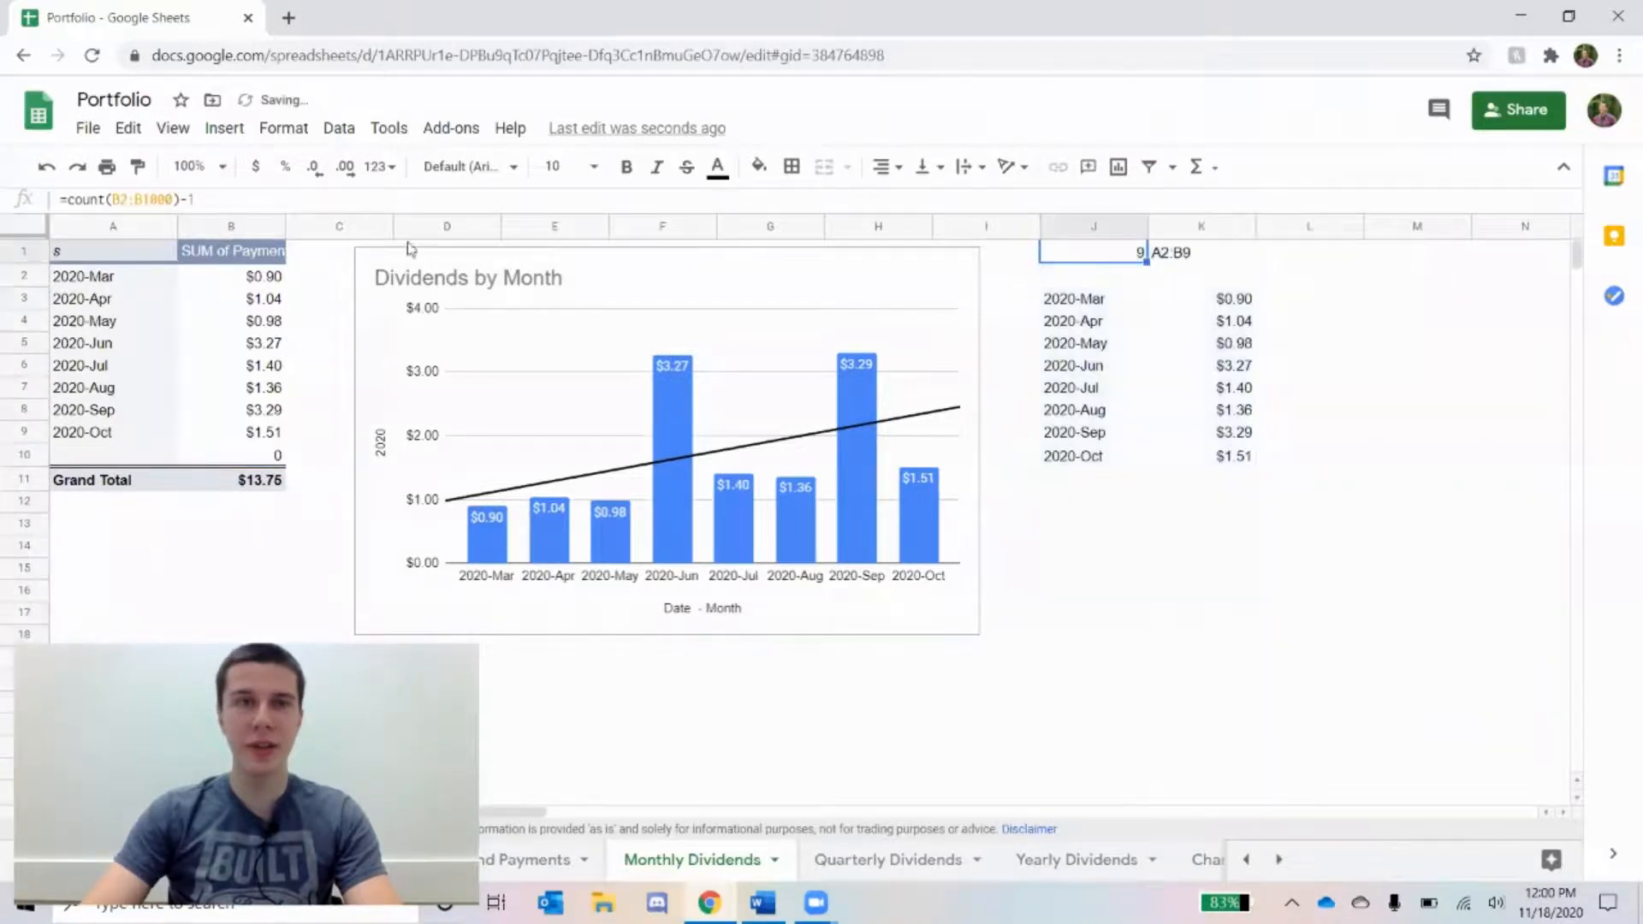
pyautogui.click(149, 201)
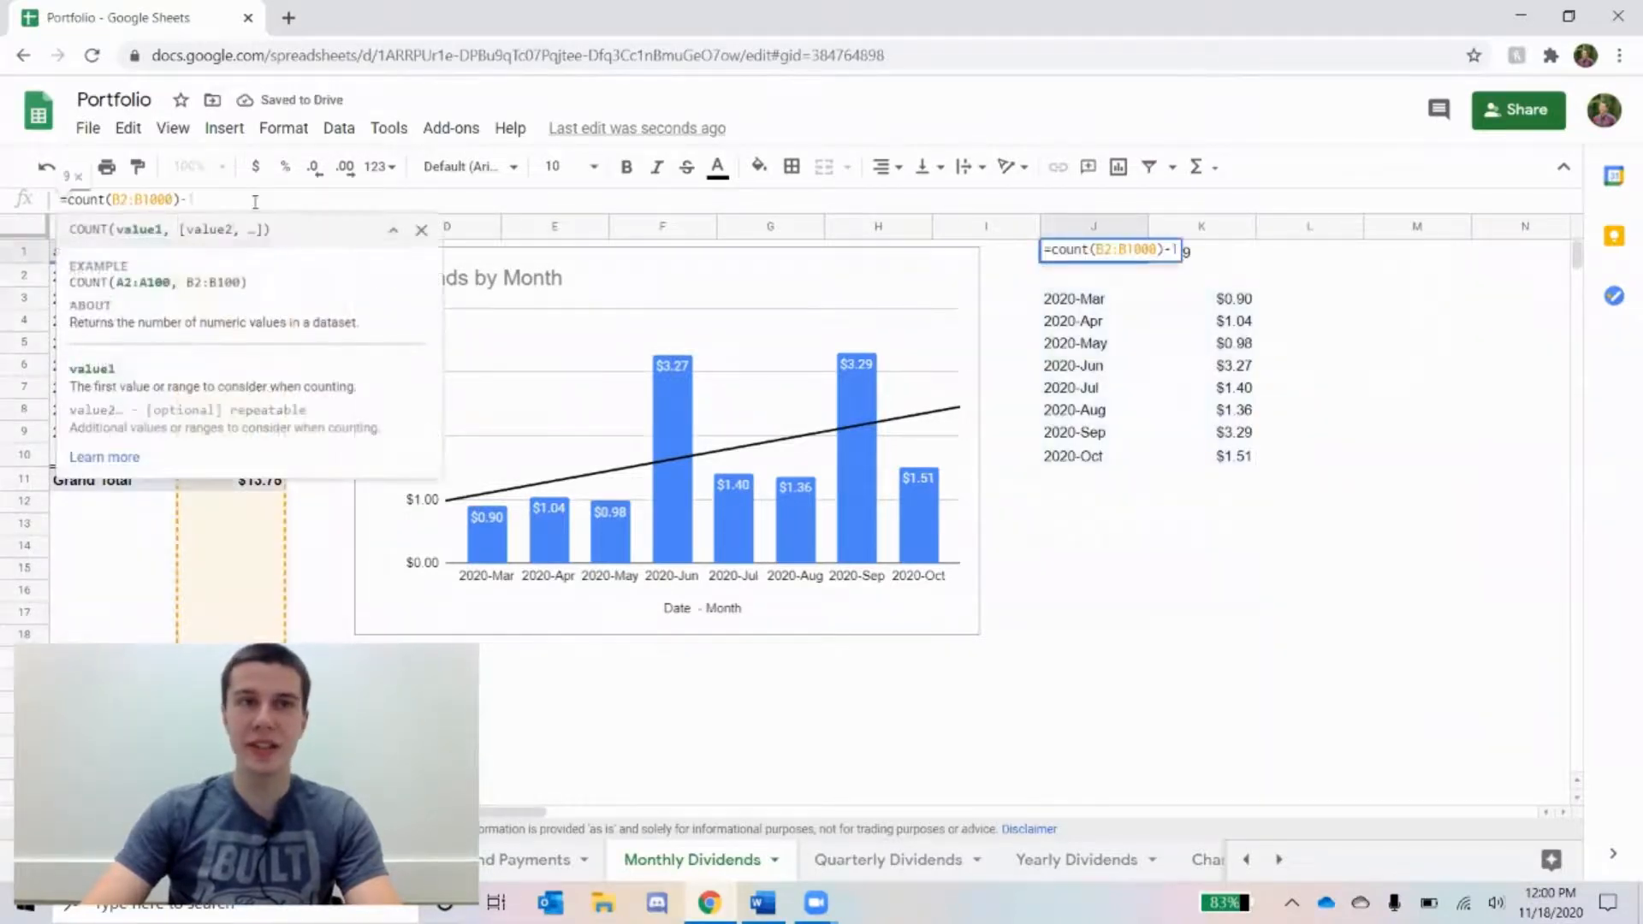
# On the Quarterly Dividends sheet, check the pivot table's blank row 2, unhide columns J and K, and inspect J1's count formula.
pyautogui.click(890, 878)
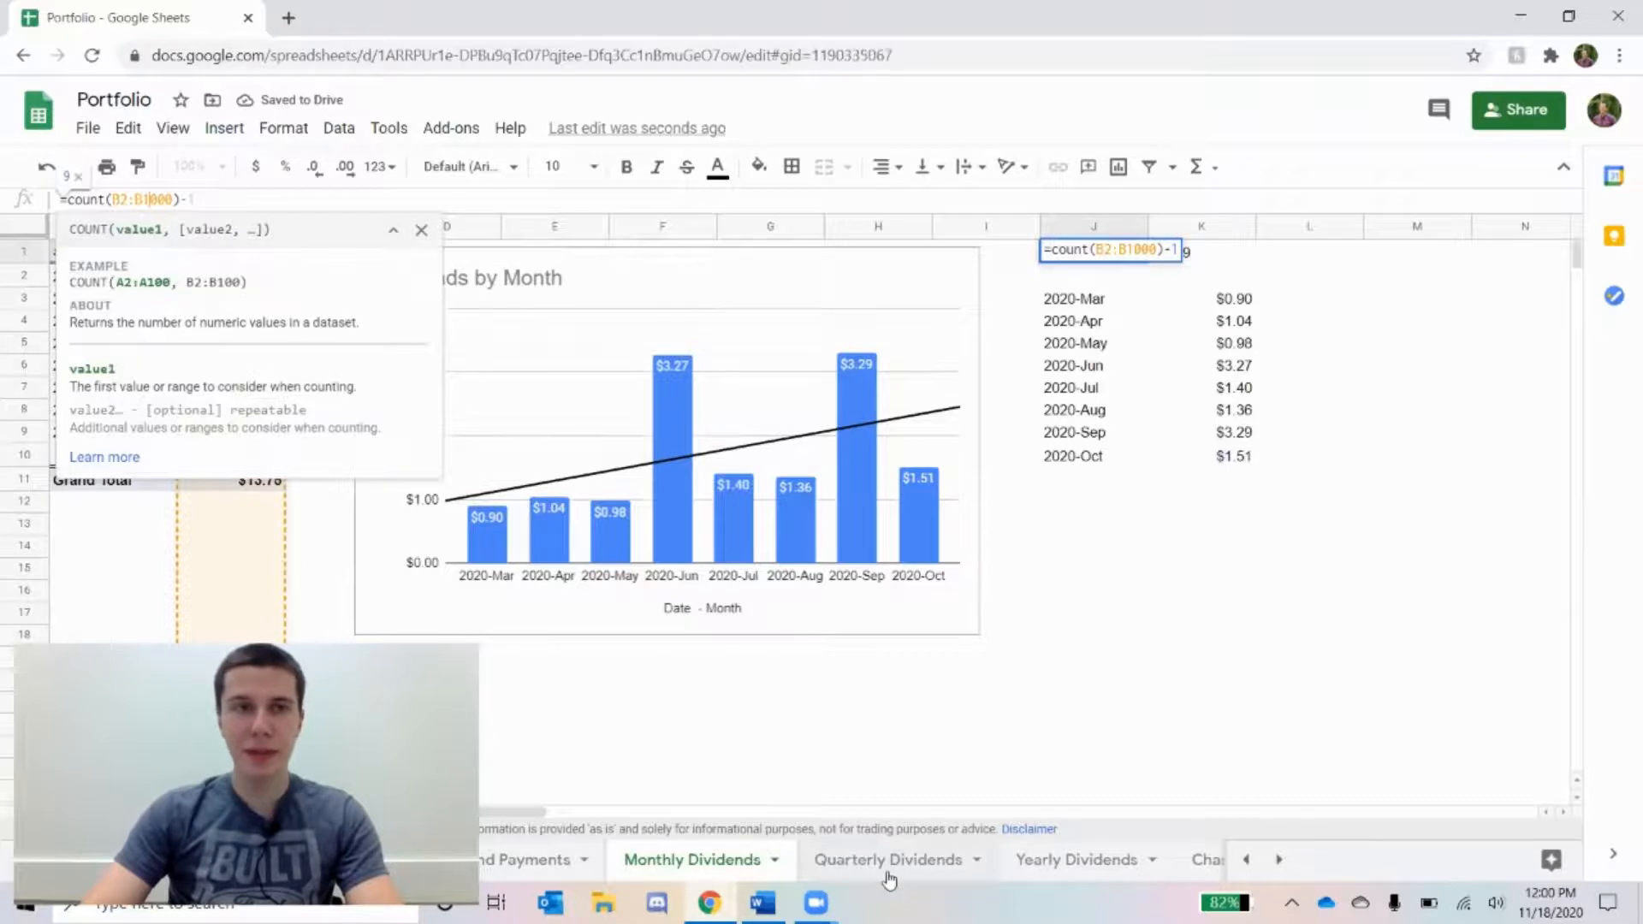
pyautogui.click(23, 274)
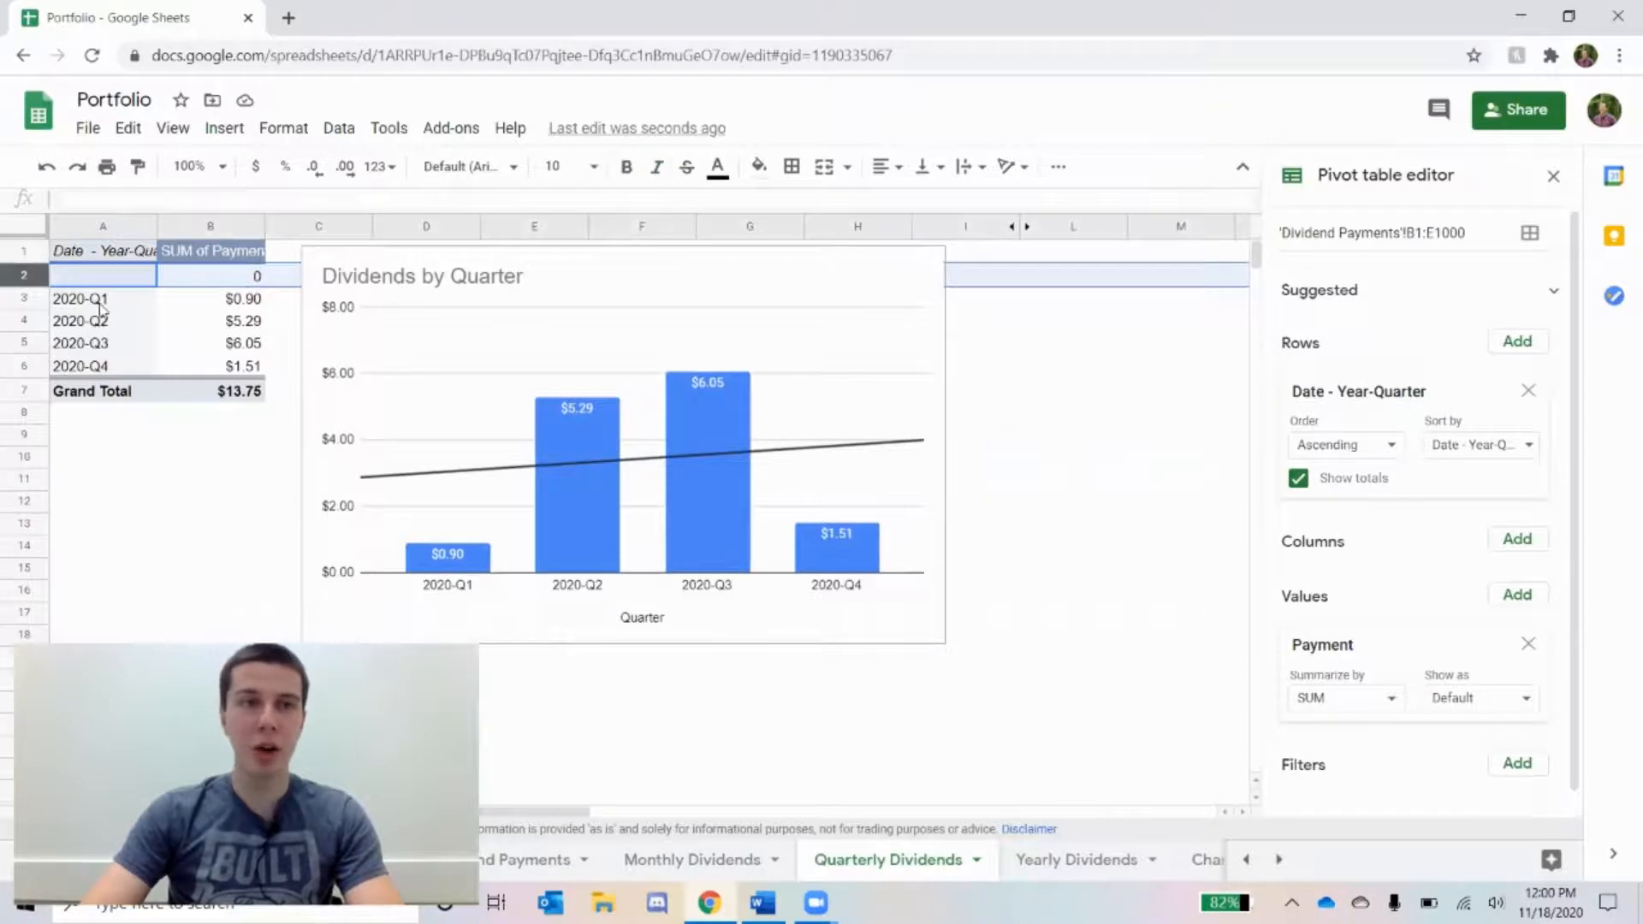
pyautogui.click(1027, 227)
pyautogui.click(1069, 255)
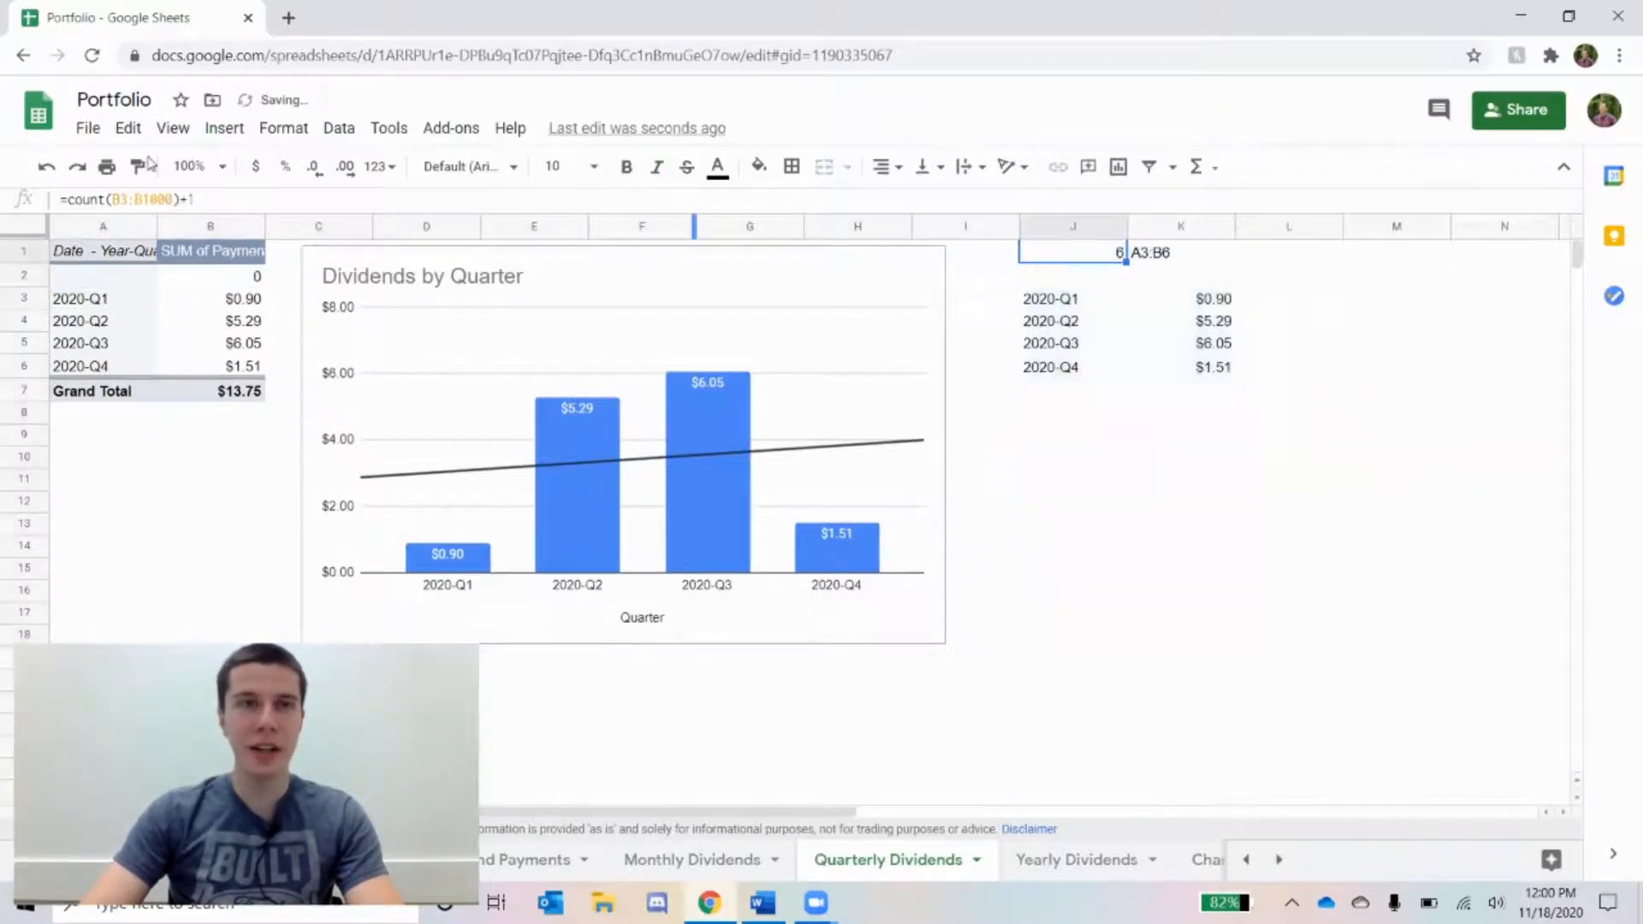
pyautogui.click(221, 199)
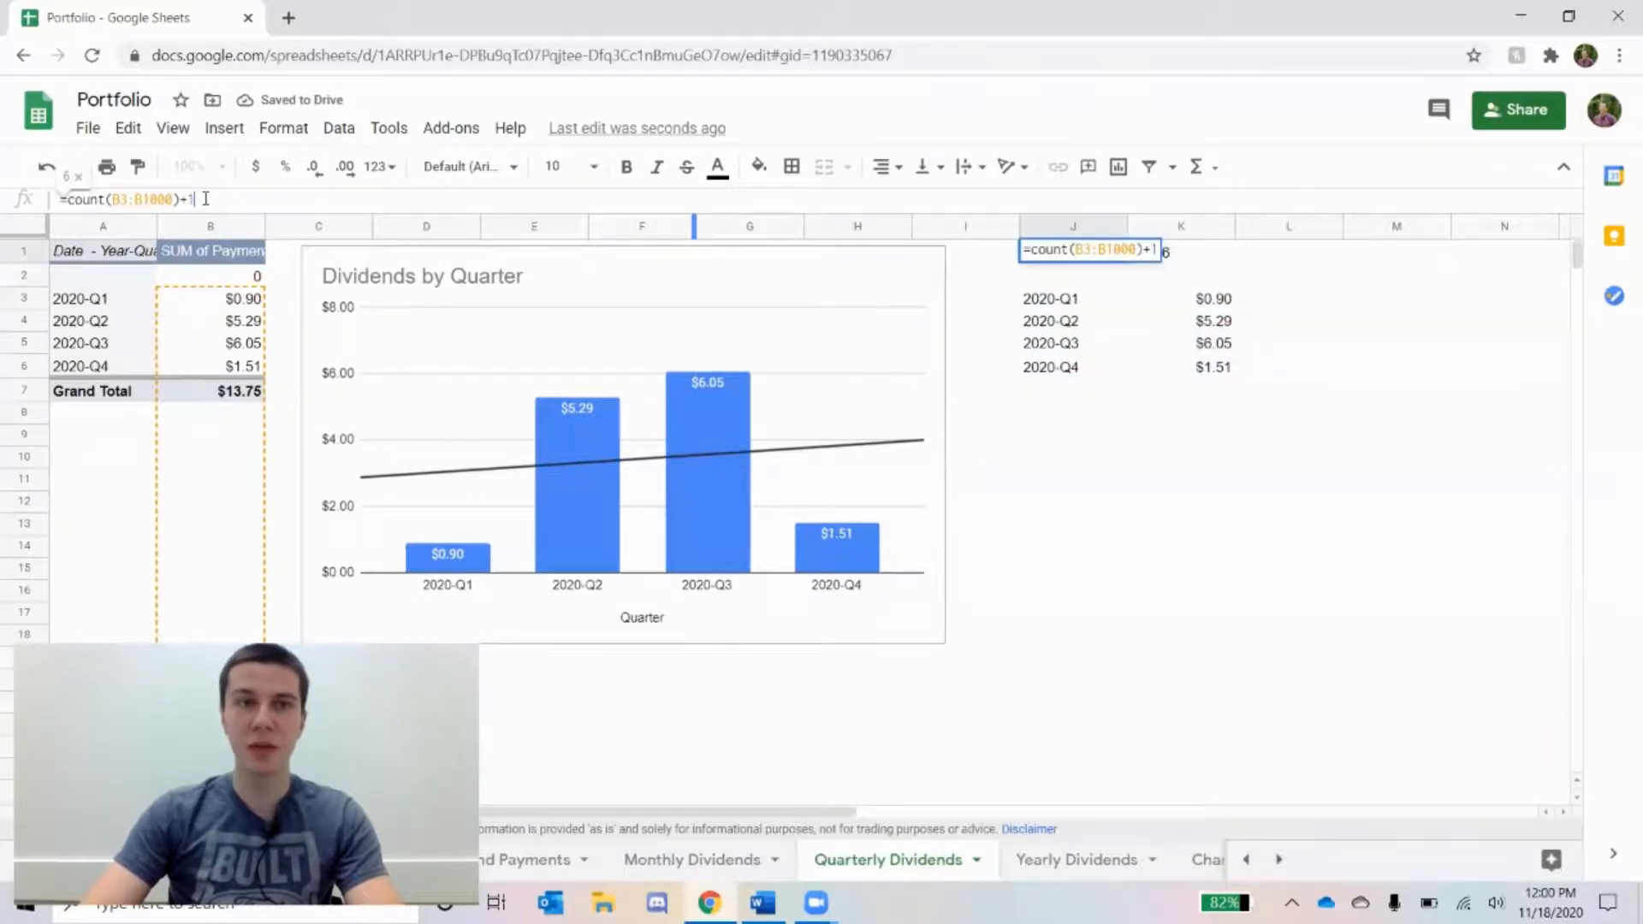